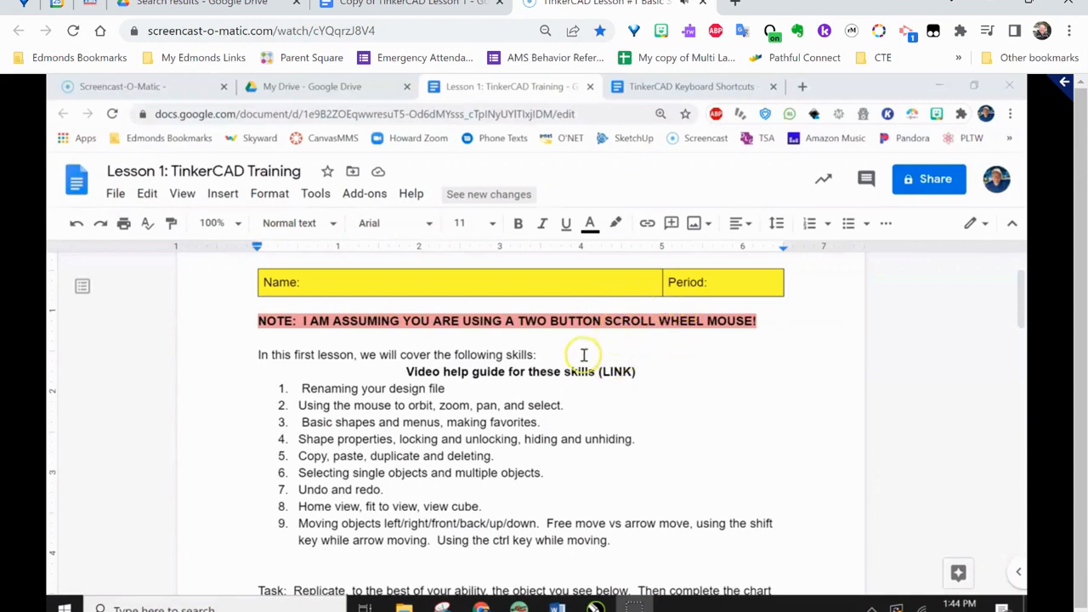
pyautogui.scroll(1, 377, 328)
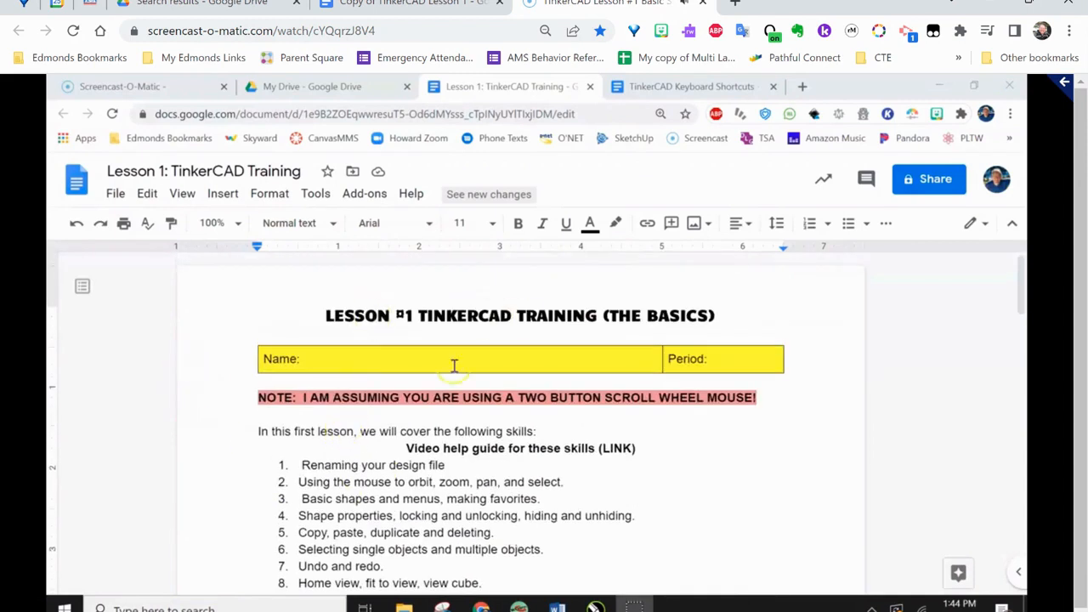
pyautogui.scroll(-1, 380, 442)
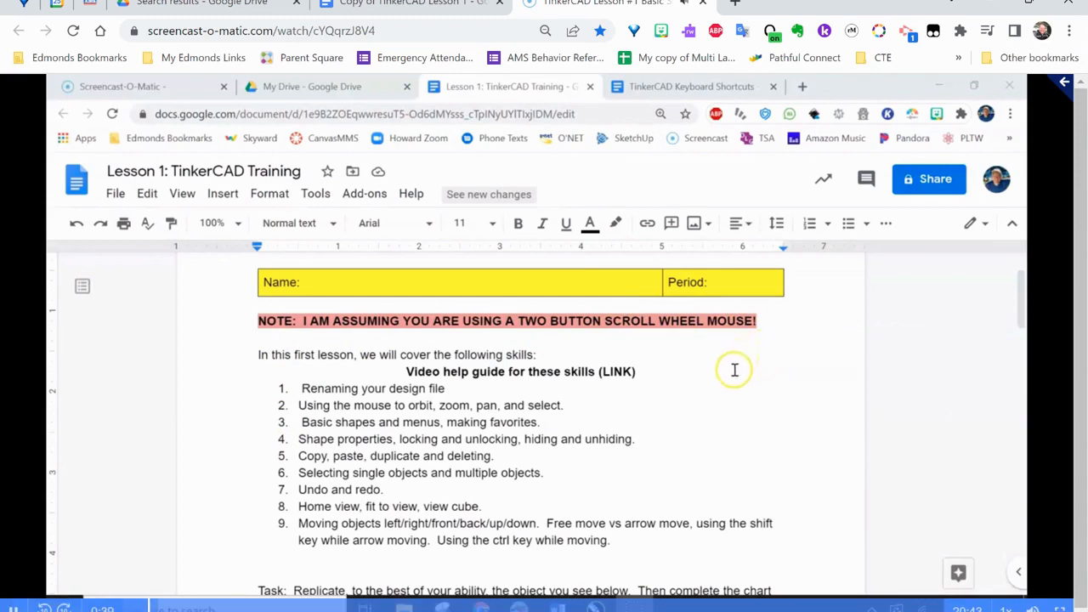
pyautogui.moveTo(393, 3); pyautogui.dragTo(971, 2)
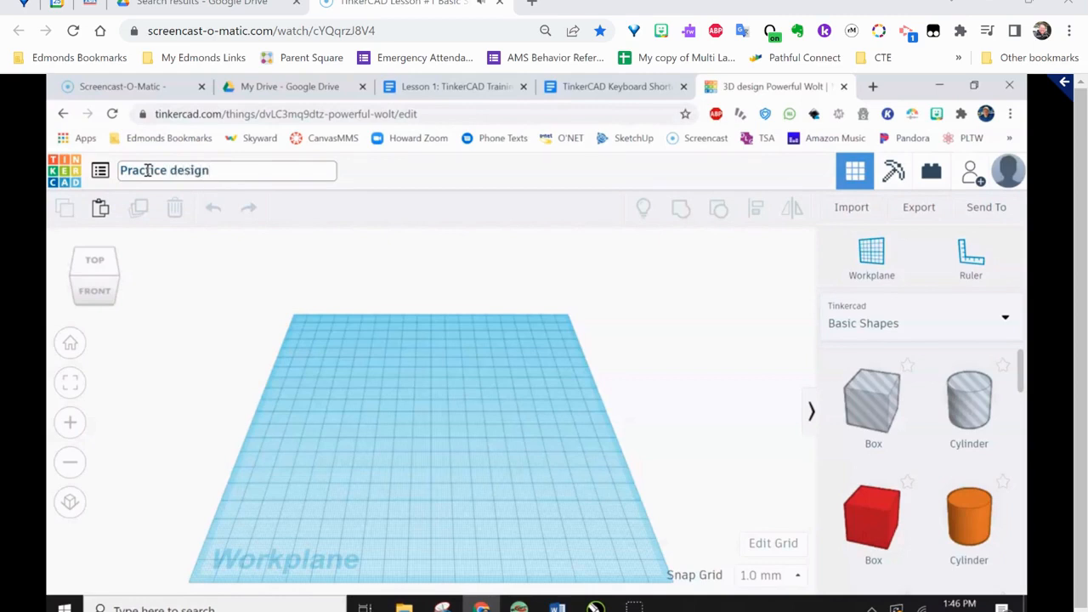
# Rename the design as "Practice design"
pyautogui.click(357, 277)
pyautogui.click(228, 185)
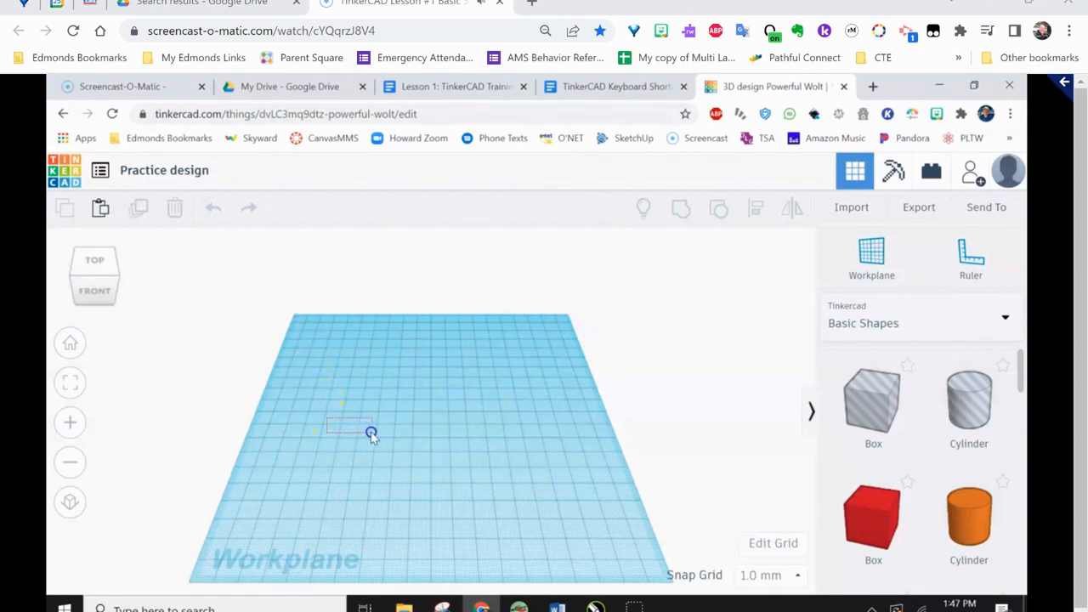
# Try out selection boxes on the empty workplane and orbit the view around it
pyautogui.moveTo(312, 333); pyautogui.dragTo(481, 479)
pyautogui.moveTo(308, 299); pyautogui.dragTo(545, 496)
pyautogui.moveTo(315, 289); pyautogui.dragTo(442, 426)
pyautogui.moveTo(433, 444); pyautogui.dragTo(433, 421, button='right')
pyautogui.moveTo(412, 416); pyautogui.dragTo(422, 438, button='right')
pyautogui.moveTo(364, 385); pyautogui.dragTo(465, 468)
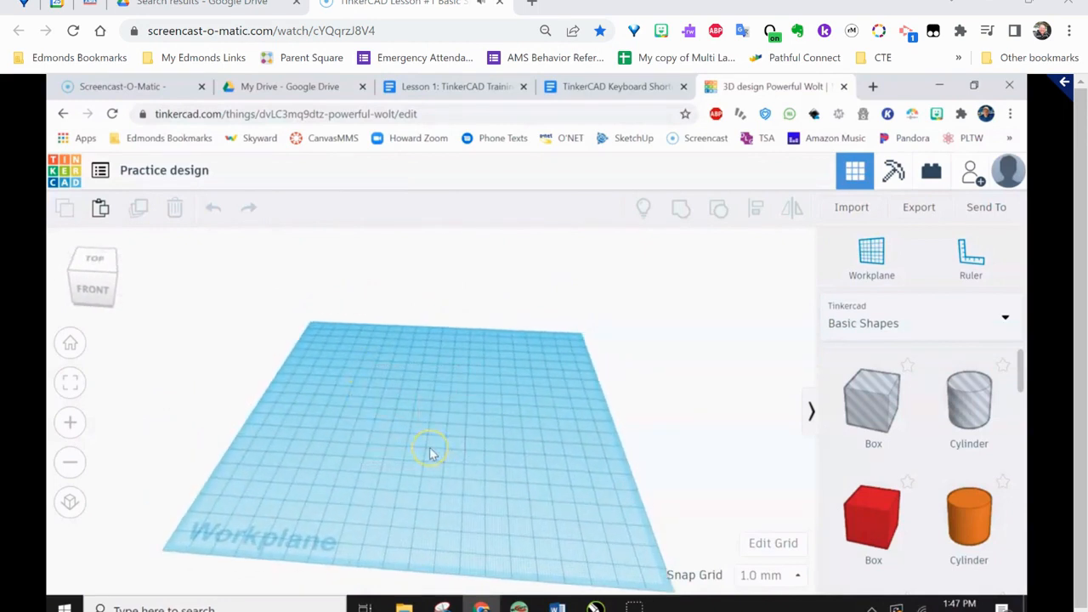
# Zoom the view of the empty workplane in and out
pyautogui.scroll(5, 432, 453)
pyautogui.scroll(-4, 432, 453)
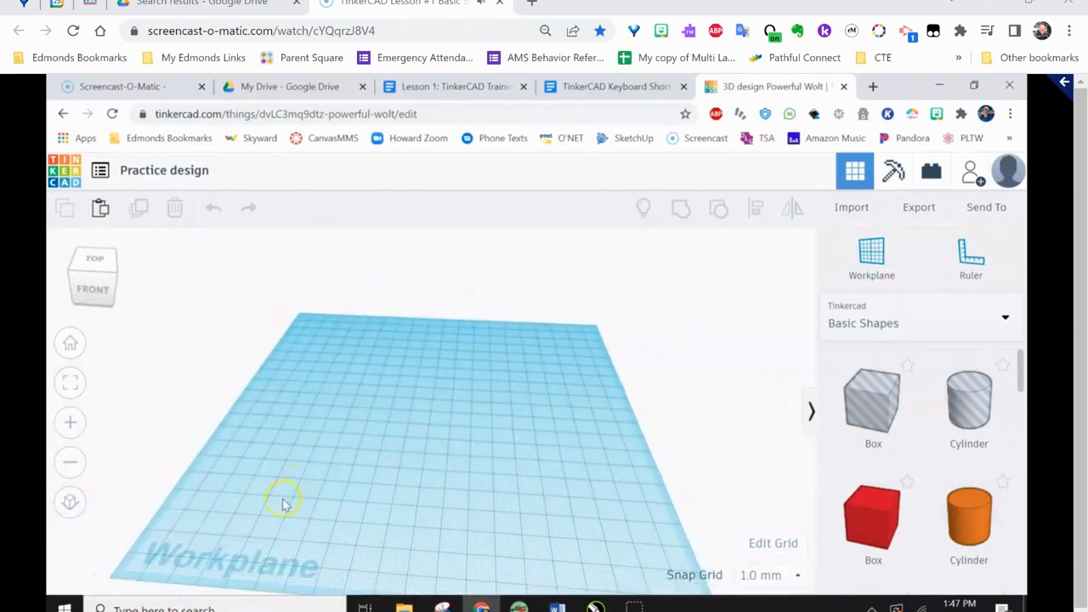
pyautogui.scroll(3, 284, 503)
pyautogui.scroll(-3, 284, 503)
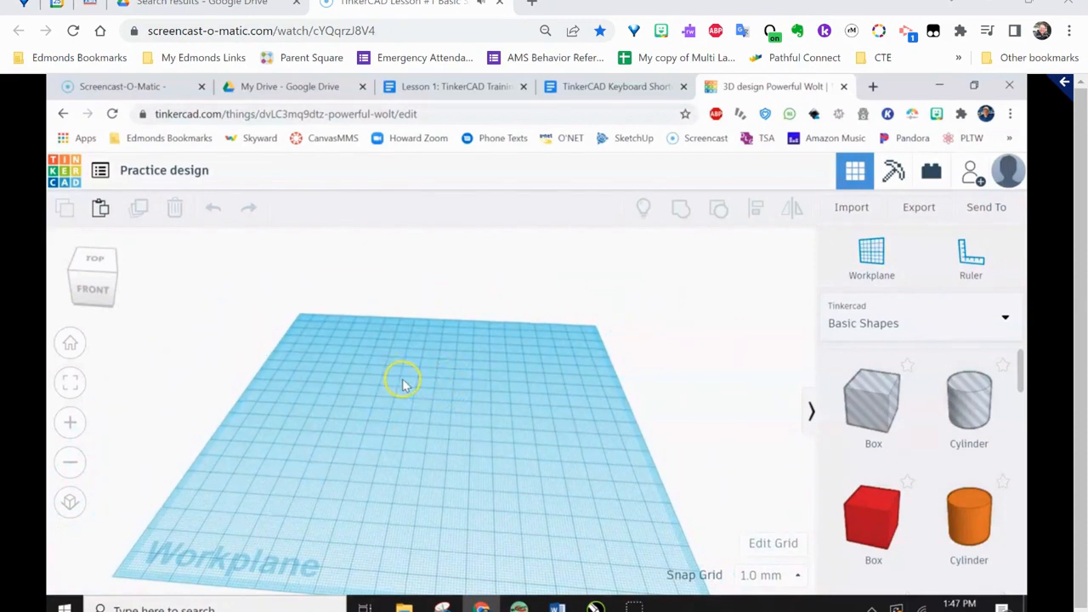
pyautogui.scroll(4, 403, 384)
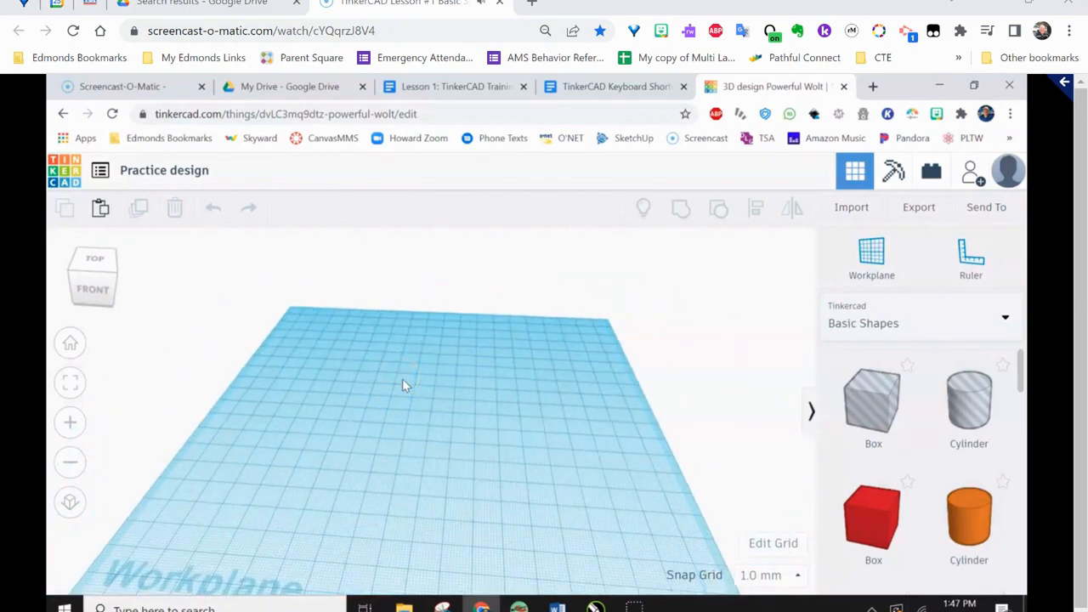
pyautogui.scroll(-3, 404, 386)
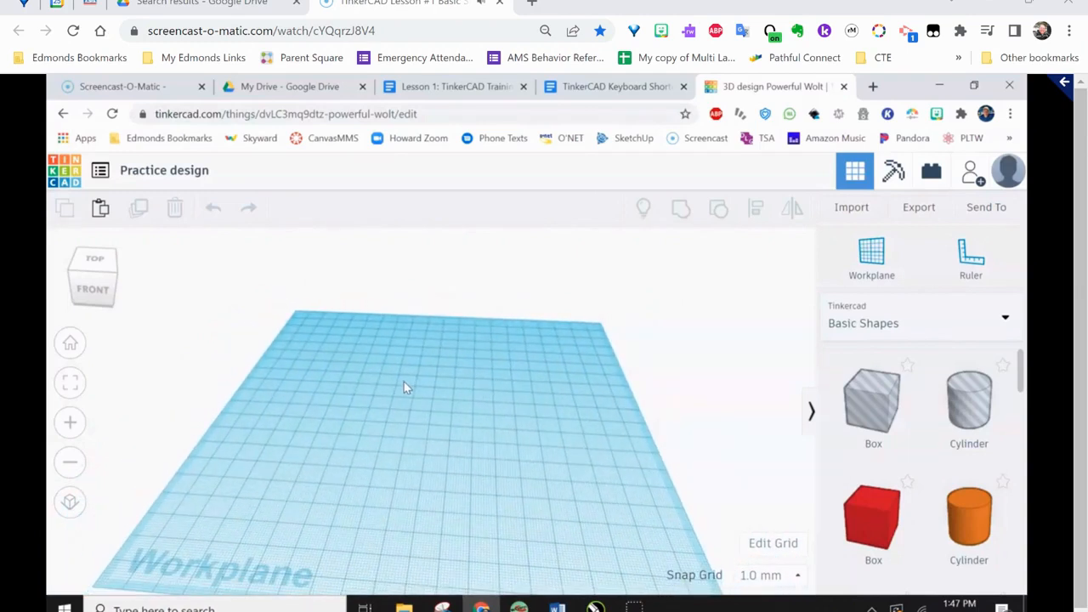
# Pan the workplane across the view and orbit to look at it from a steeper angle
pyautogui.moveTo(404, 384); pyautogui.dragTo(537, 338, button='middle')
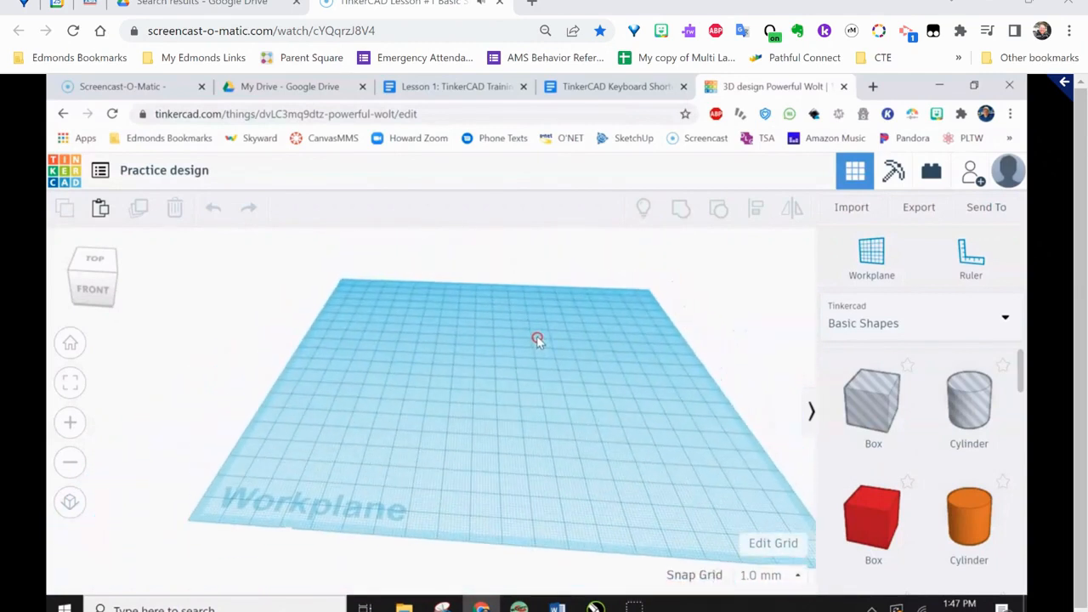
pyautogui.moveTo(366, 293); pyautogui.dragTo(510, 435)
pyautogui.moveTo(389, 316)
pyautogui.mouseDown(button='right')
pyautogui.moveTo(403, 342)
pyautogui.moveTo(445, 331)
pyautogui.moveTo(408, 344)
pyautogui.moveTo(377, 321)
pyautogui.mouseUp(button='right')
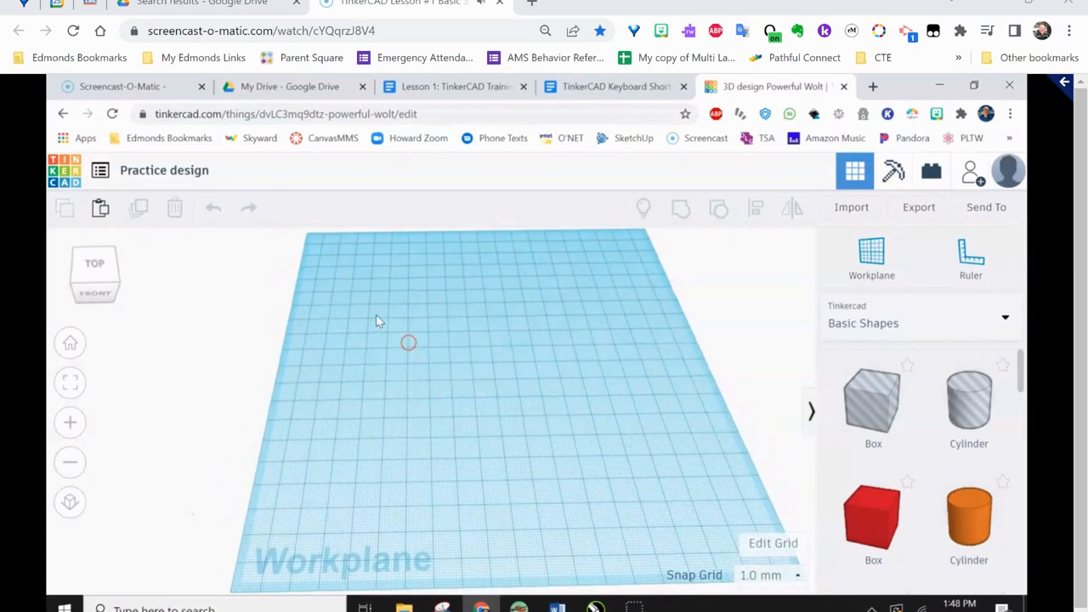
pyautogui.moveTo(467, 444); pyautogui.dragTo(425, 375, button='right')
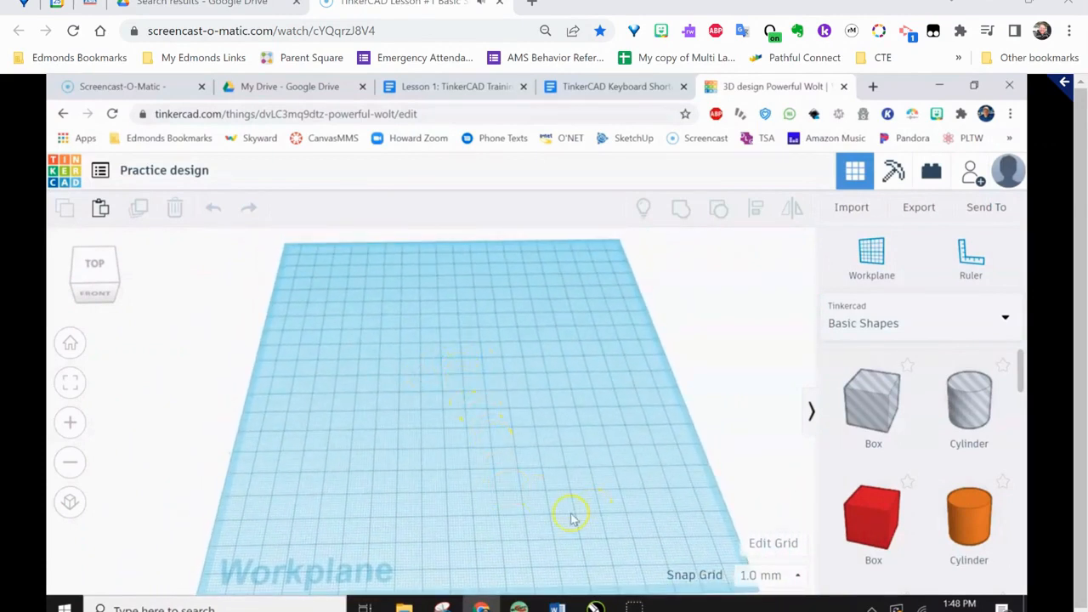
# Browse the shapes in the Basic Shapes and the Text and numbers collections
pyautogui.moveTo(1021, 374); pyautogui.dragTo(1014, 534)
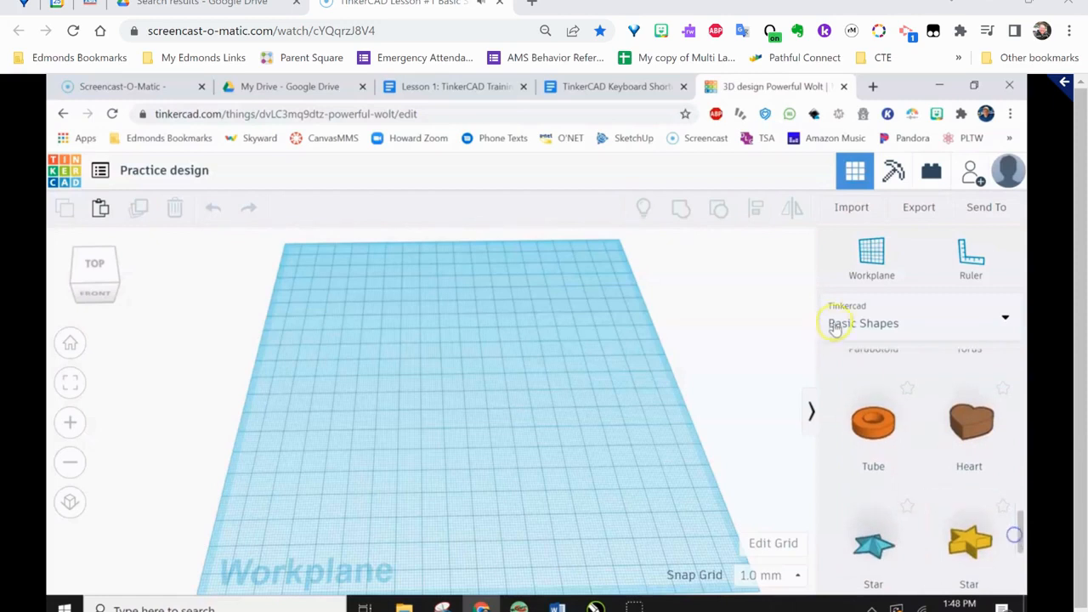
pyautogui.click(1006, 320)
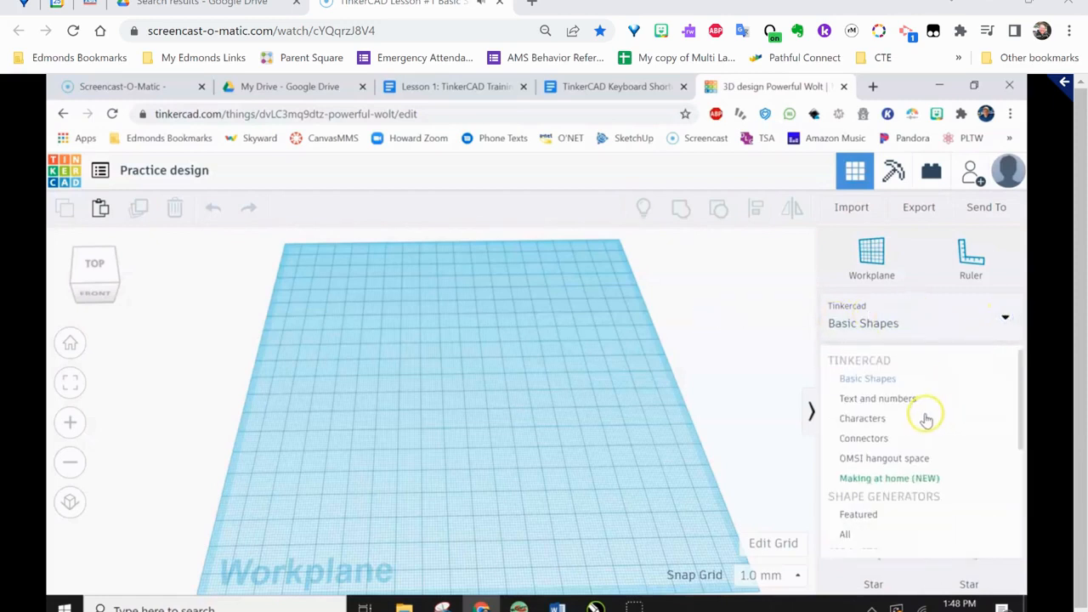
pyautogui.scroll(-3, 926, 419)
pyautogui.scroll(4, 894, 404)
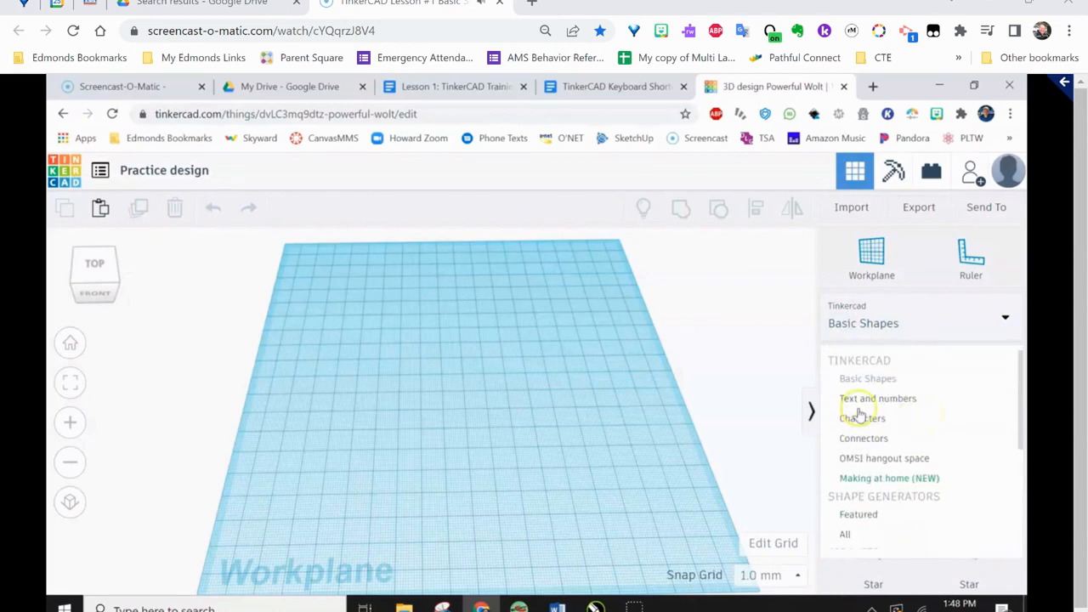
pyautogui.click(864, 402)
pyautogui.scroll(-5, 895, 435)
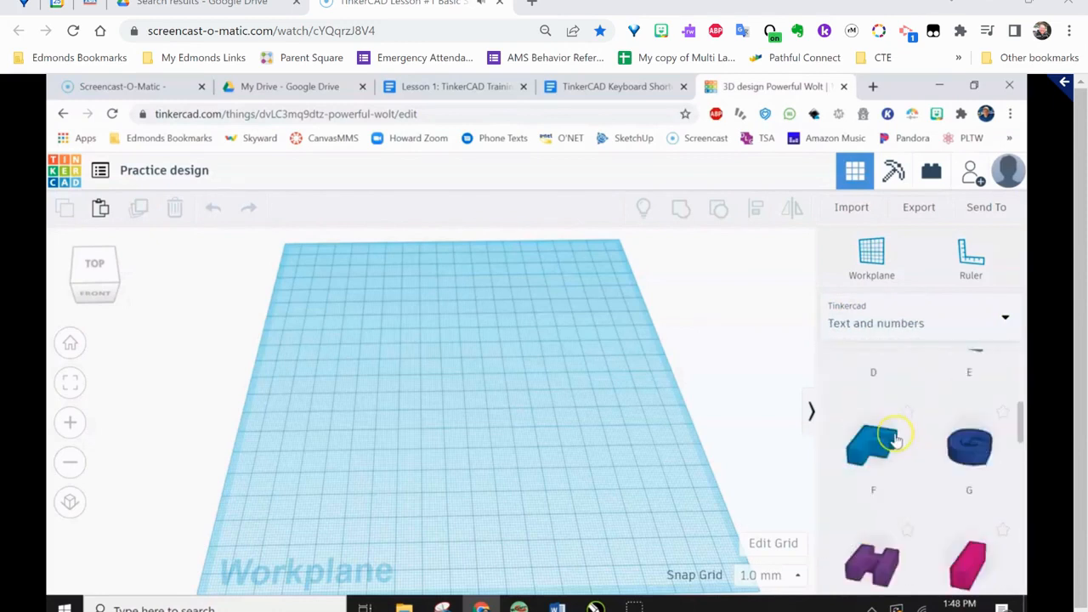
pyautogui.scroll(5, 896, 439)
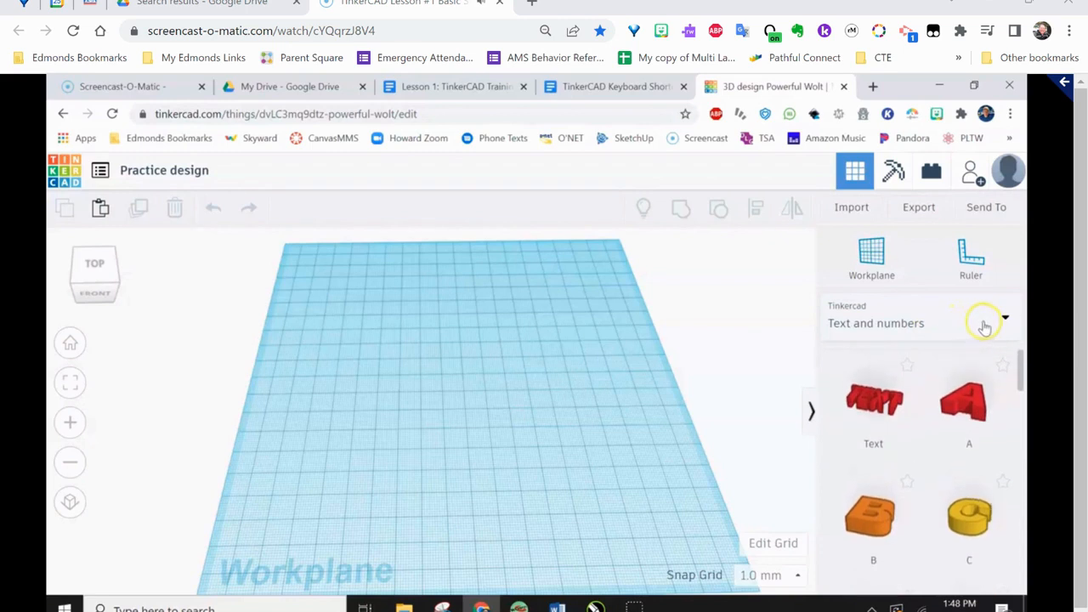
# Browse the shapes in the Characters and Connectors collections
pyautogui.click(1003, 320)
pyautogui.click(879, 419)
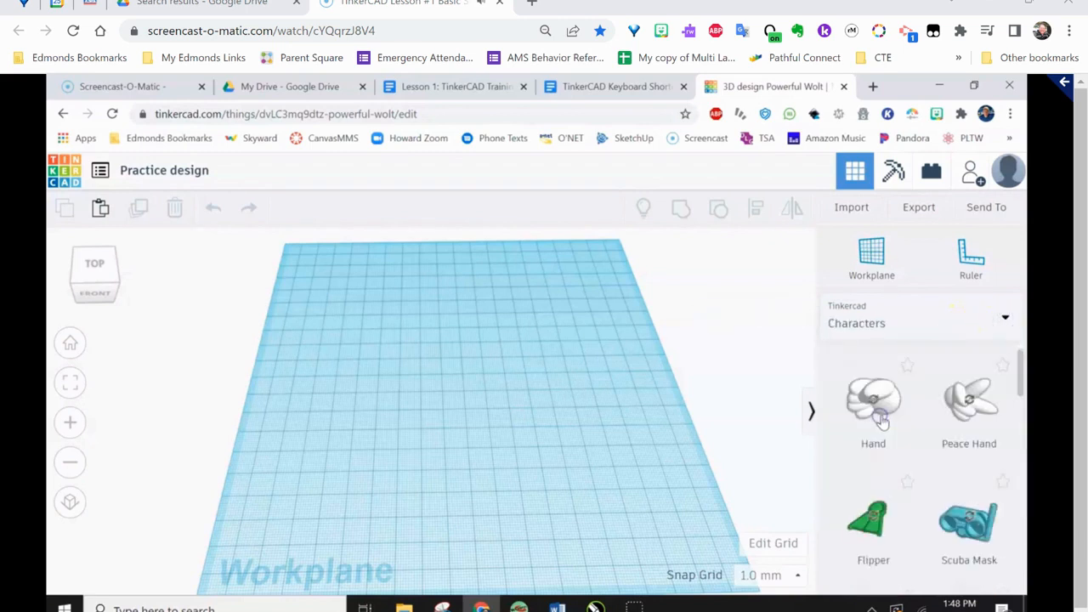
pyautogui.click(1004, 320)
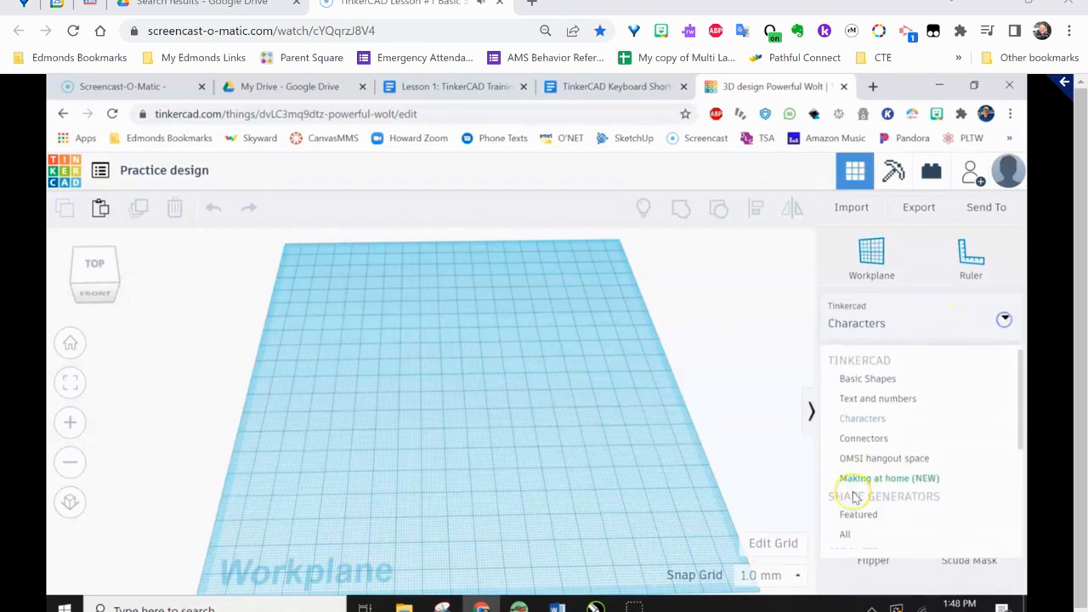
pyautogui.click(874, 438)
pyautogui.scroll(-6, 899, 445)
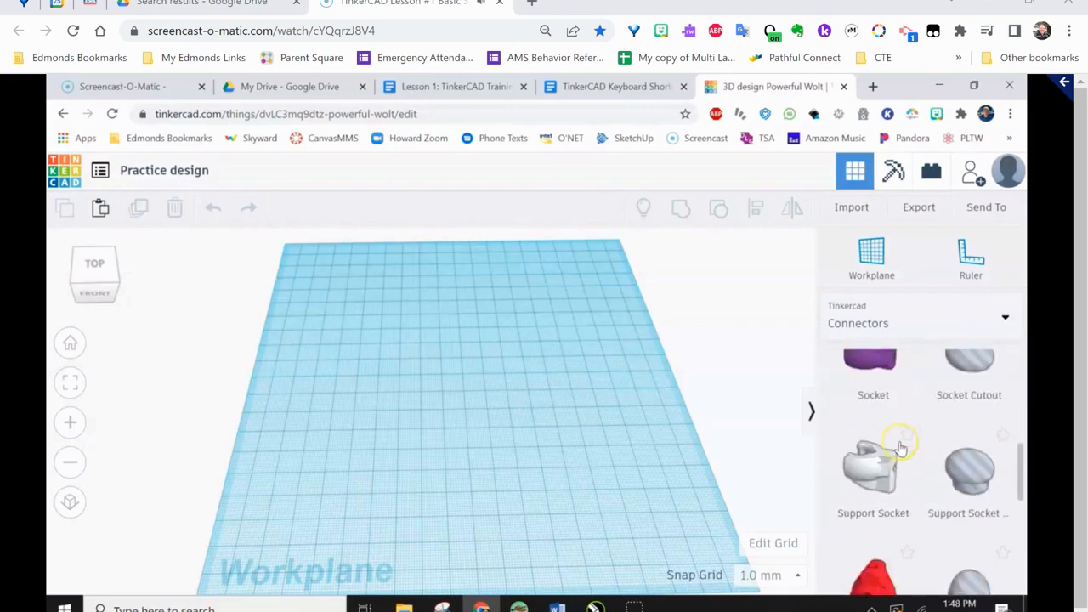
pyautogui.scroll(-1, 900, 448)
pyautogui.scroll(8, 899, 449)
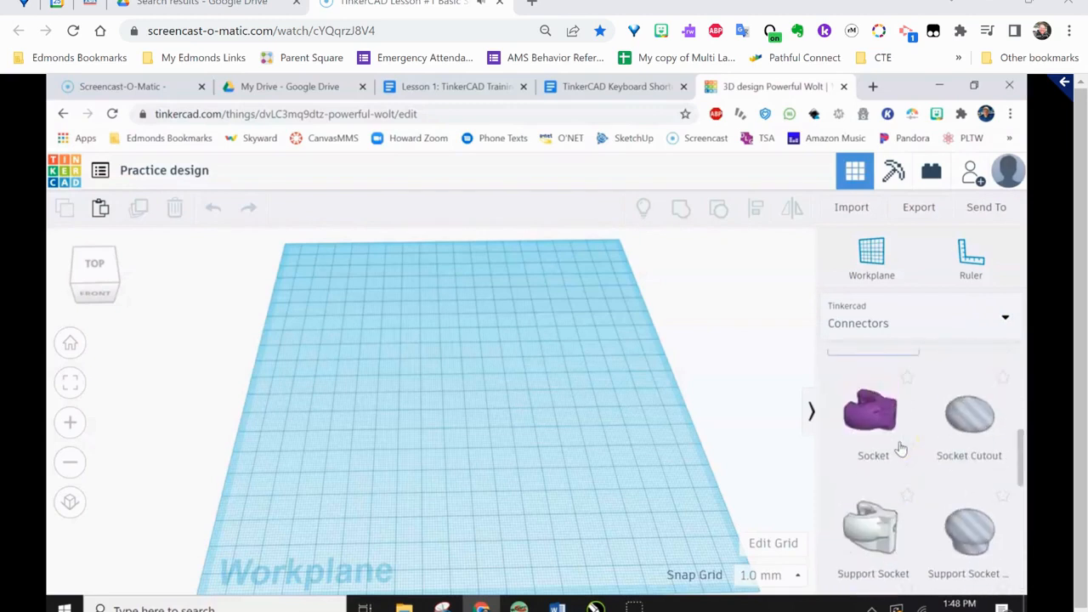
# Look through the remaining shape categories, including Circuits and Printables, and return to Basic Shapes
pyautogui.click(1004, 318)
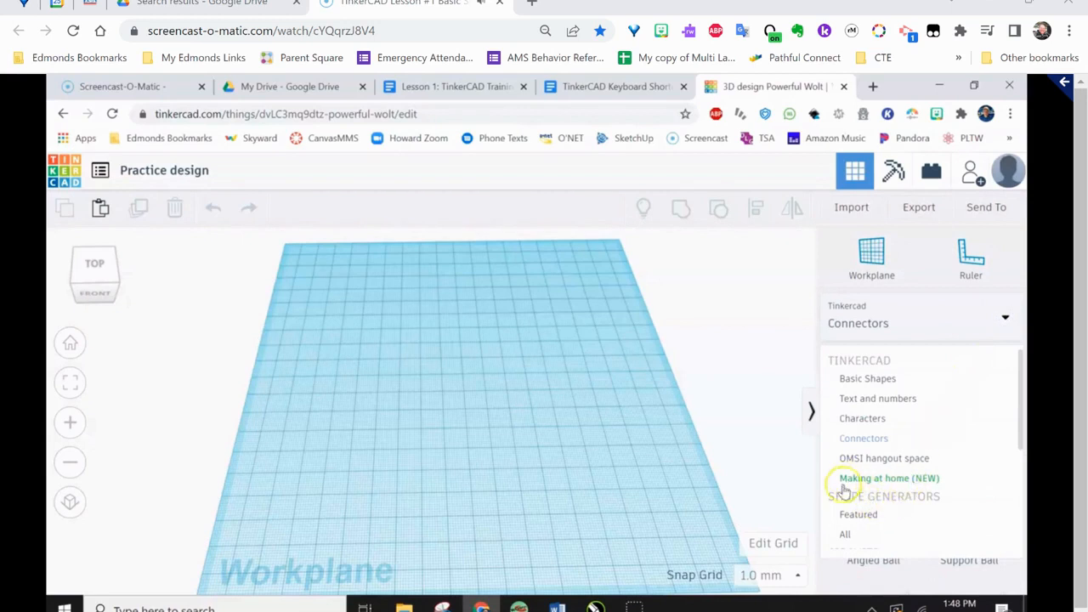
pyautogui.scroll(-3, 887, 499)
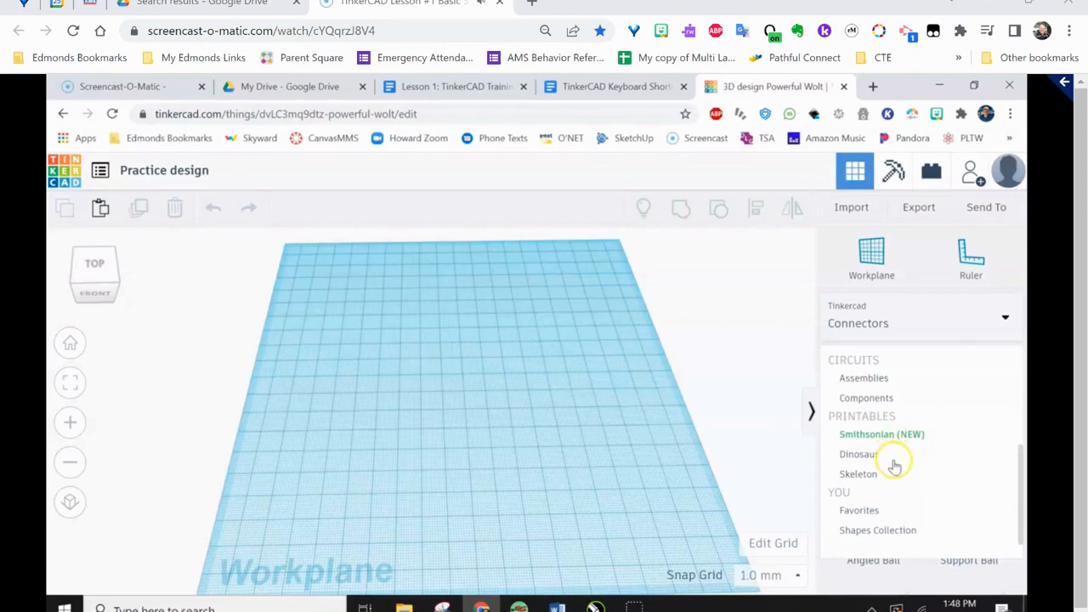
pyautogui.scroll(3, 901, 455)
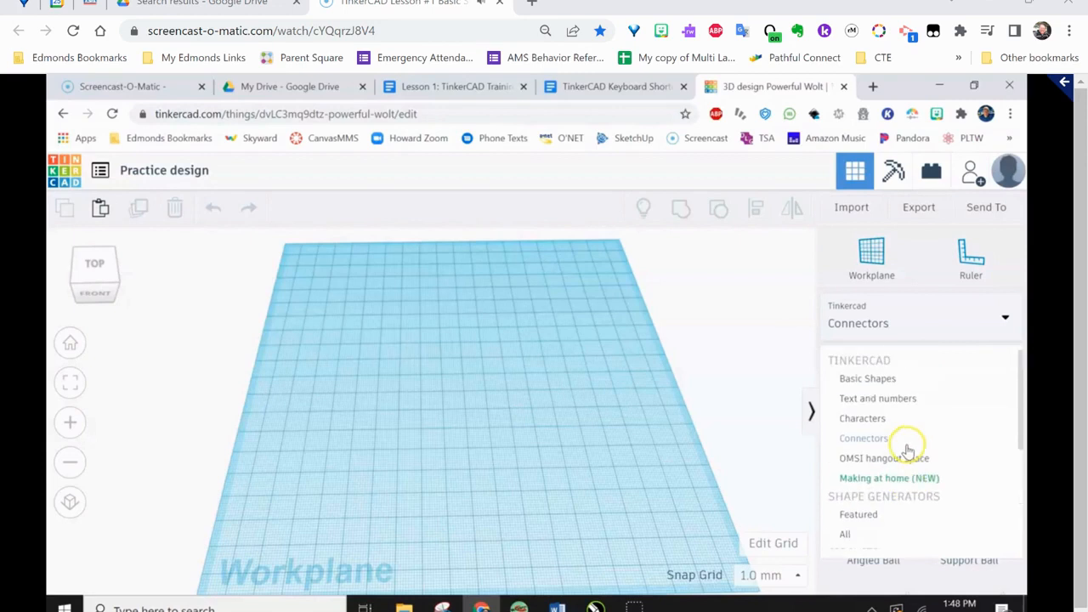
pyautogui.click(869, 381)
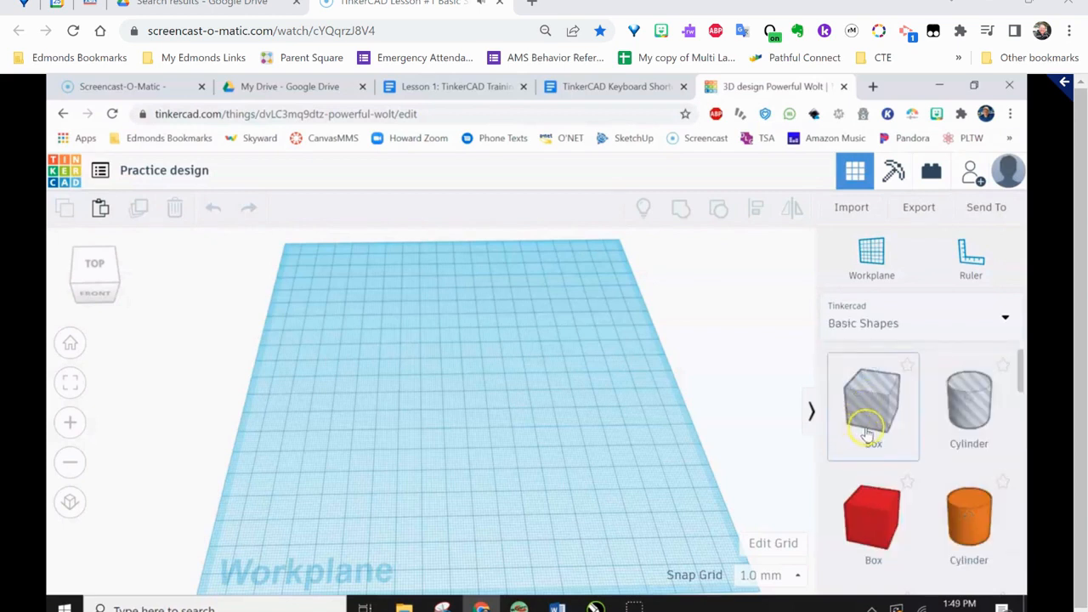
# Mark the Text shape in Basic Shapes as a favorite
pyautogui.scroll(-3, 934, 448)
pyautogui.scroll(-3, 935, 450)
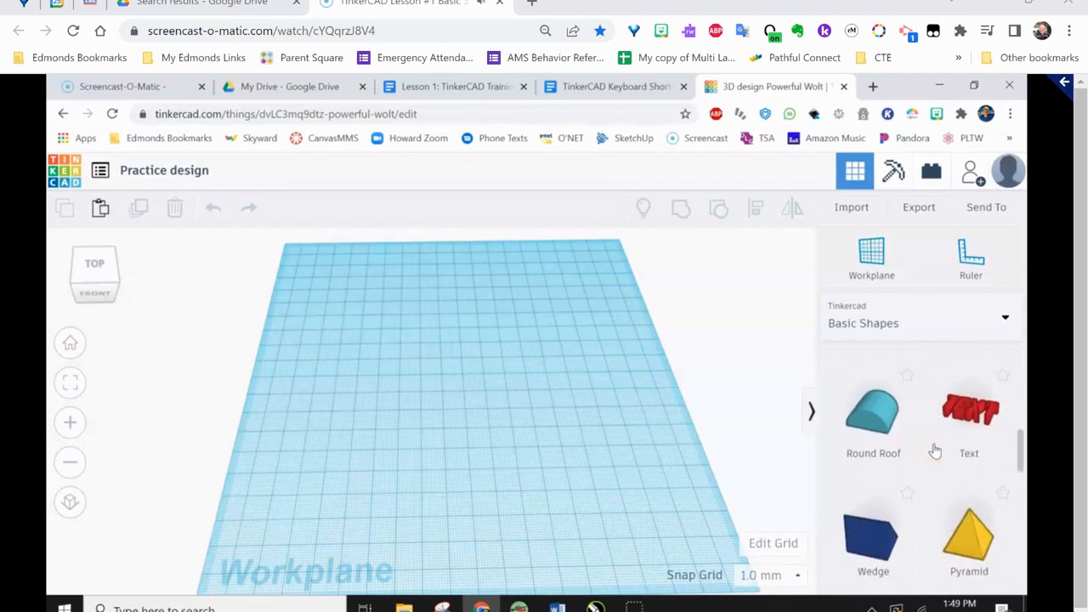
pyautogui.click(973, 415)
pyautogui.click(1005, 320)
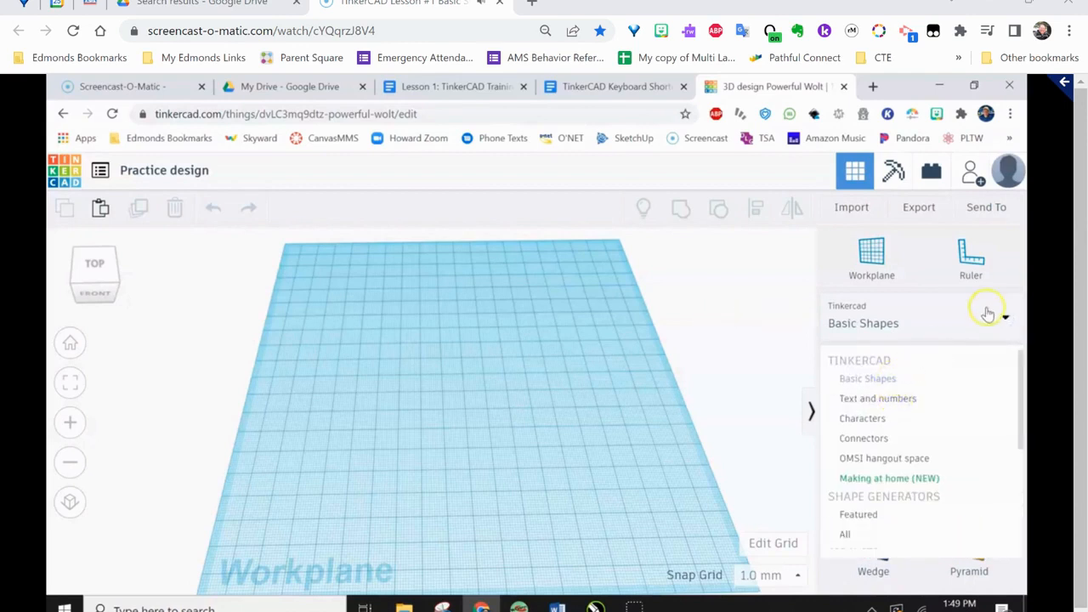
pyautogui.click(935, 320)
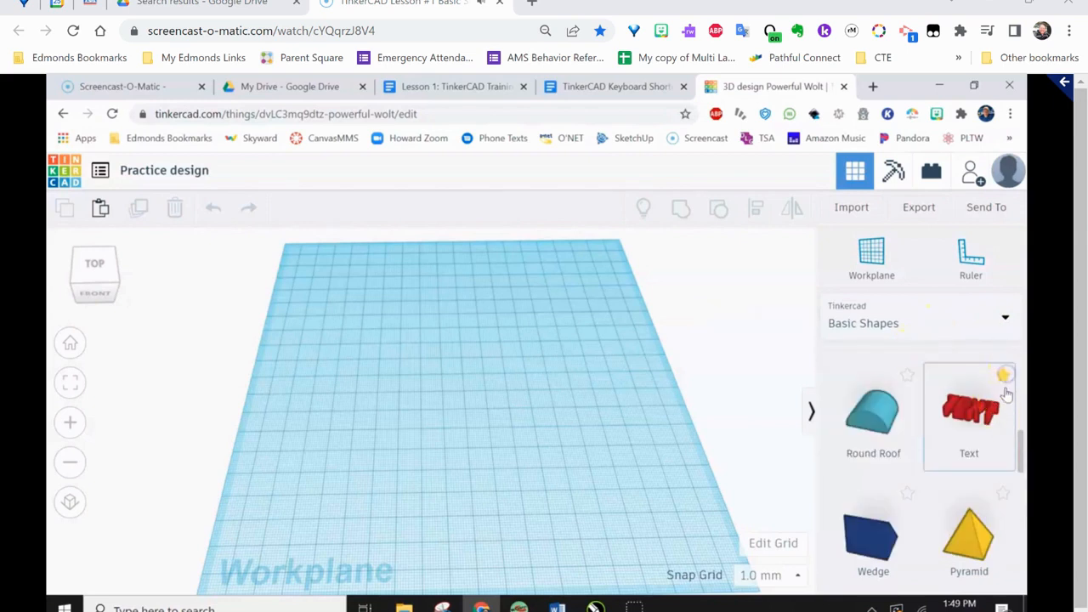
# Mark the Paraboloid and Torus shapes as favorites
pyautogui.scroll(-3, 966, 457)
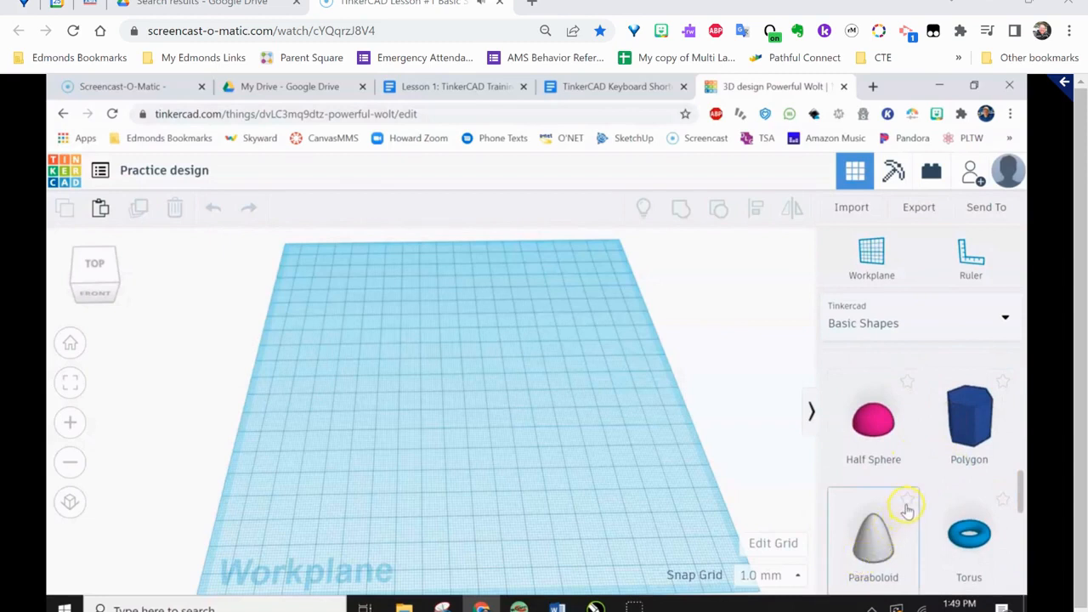
pyautogui.click(908, 502)
pyautogui.click(1003, 502)
# Show the Favorites collection and remove the Torus from it
pyautogui.click(1006, 320)
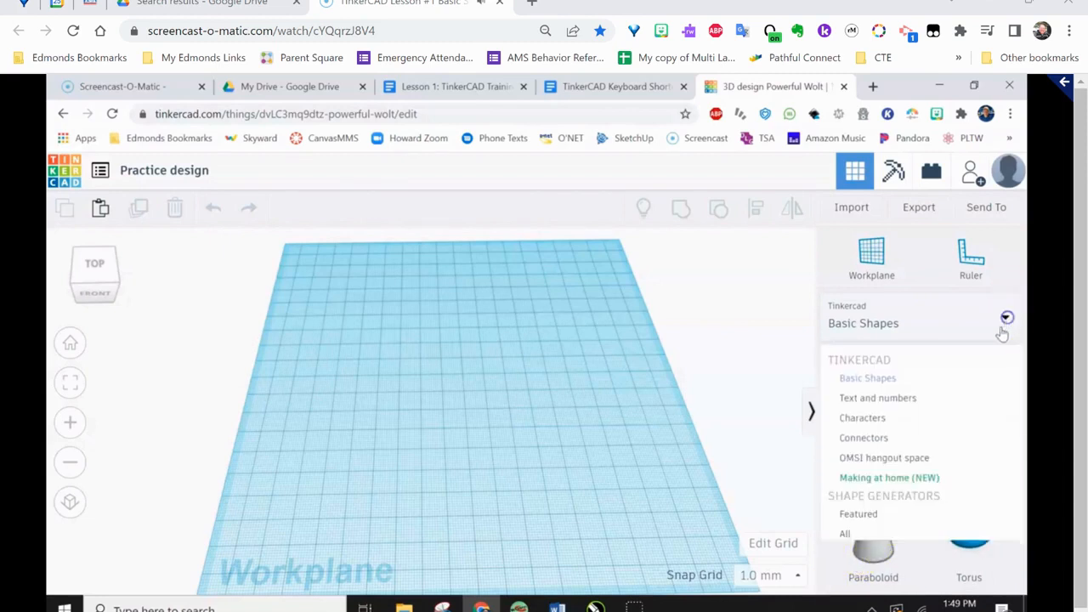
pyautogui.scroll(-2, 886, 459)
pyautogui.click(861, 509)
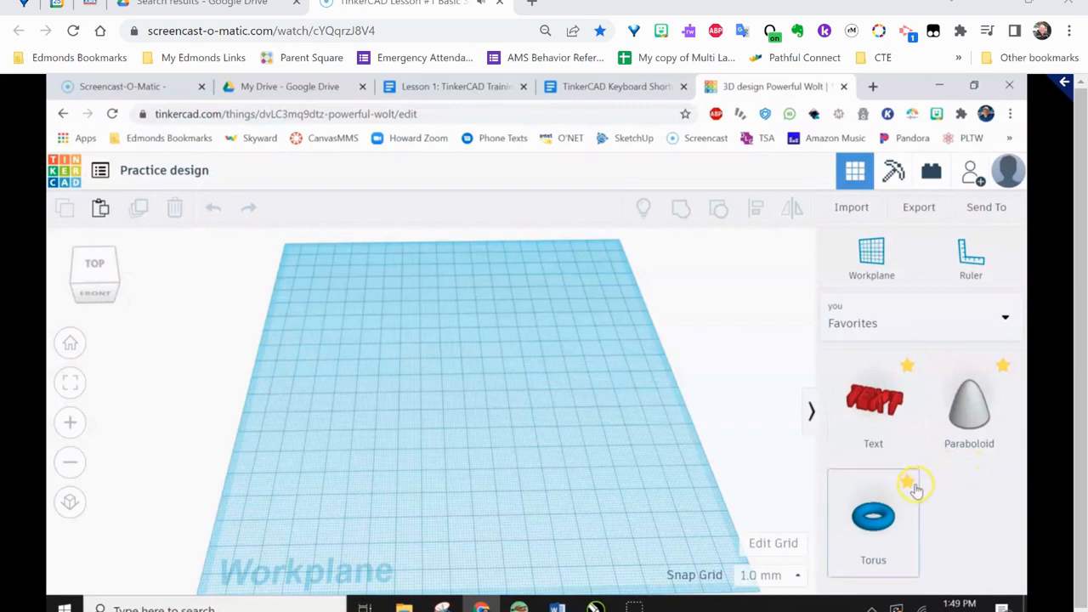
pyautogui.click(908, 484)
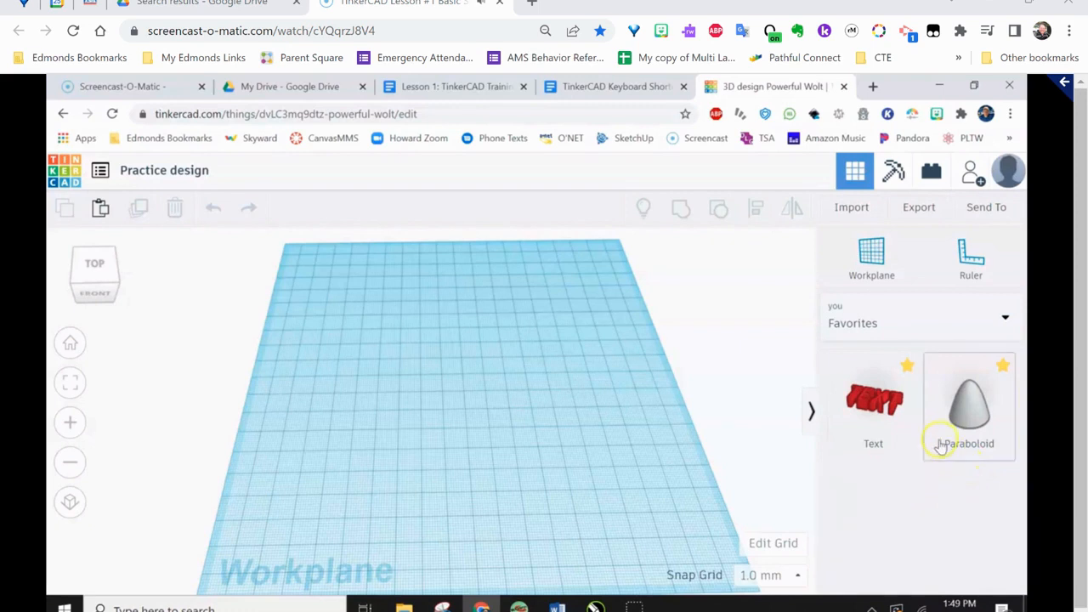
# Switch the shape library from Favorites back to Basic Shapes and bring the solid Box and Cylinder into view
pyautogui.click(1006, 319)
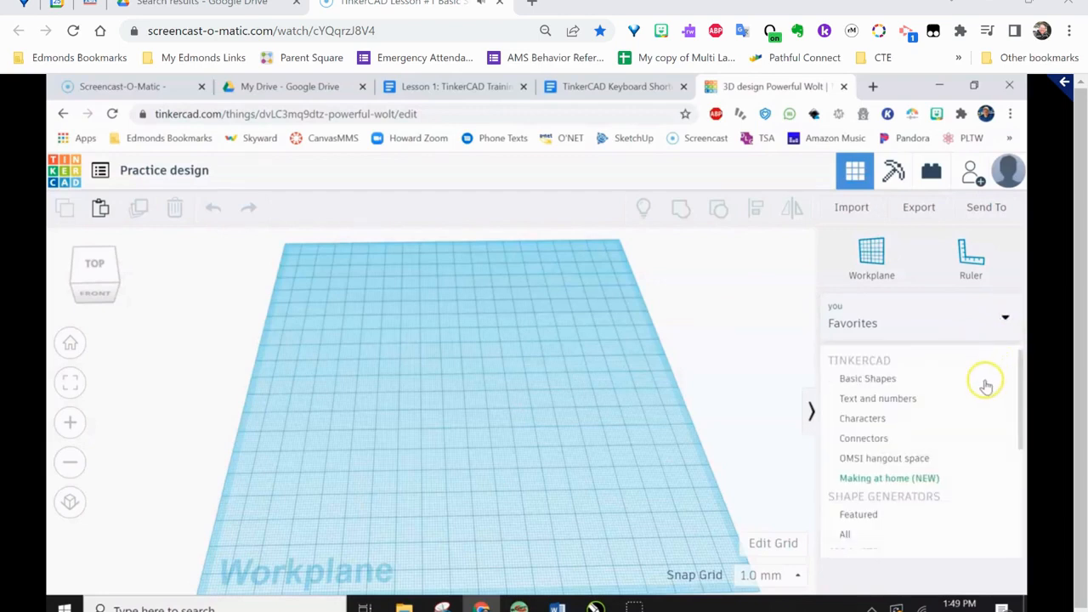
pyautogui.click(878, 380)
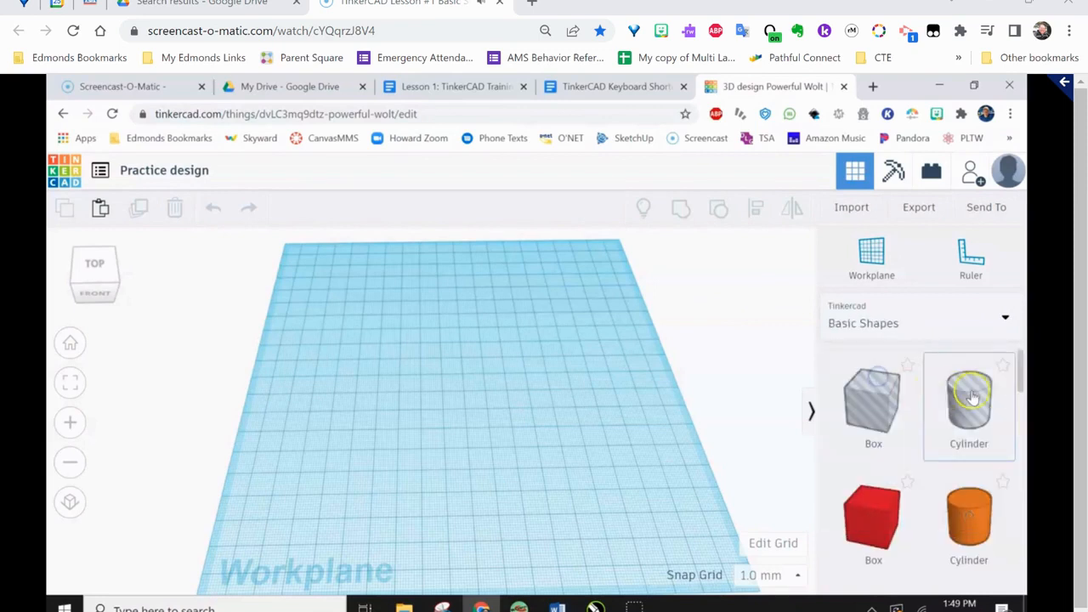
pyautogui.moveTo(1022, 386); pyautogui.dragTo(1023, 398)
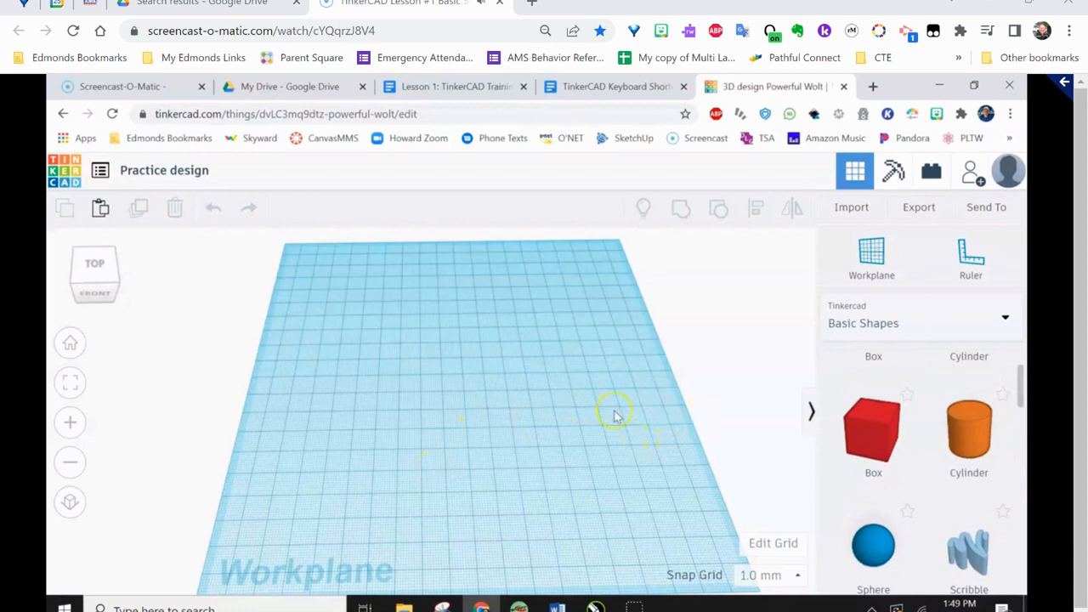
# Place a solid red Box near the middle of the workplane and round its edges with a Radius of 3.4
pyautogui.moveTo(863, 431); pyautogui.dragTo(433, 393)
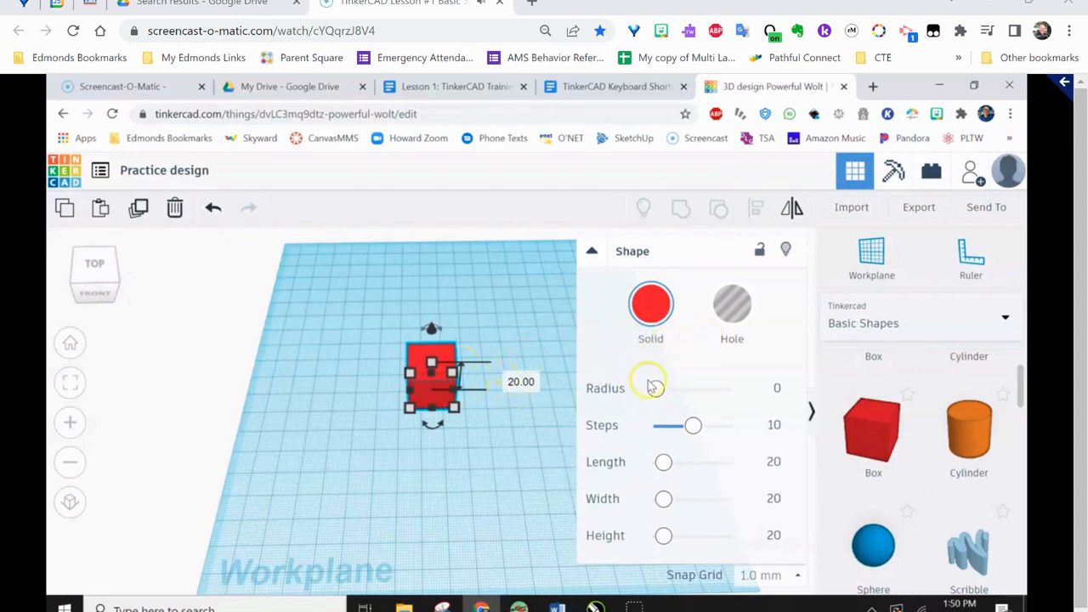
pyautogui.moveTo(656, 391)
pyautogui.mouseDown()
pyautogui.moveTo(691, 398)
pyautogui.moveTo(662, 391)
pyautogui.mouseUp()
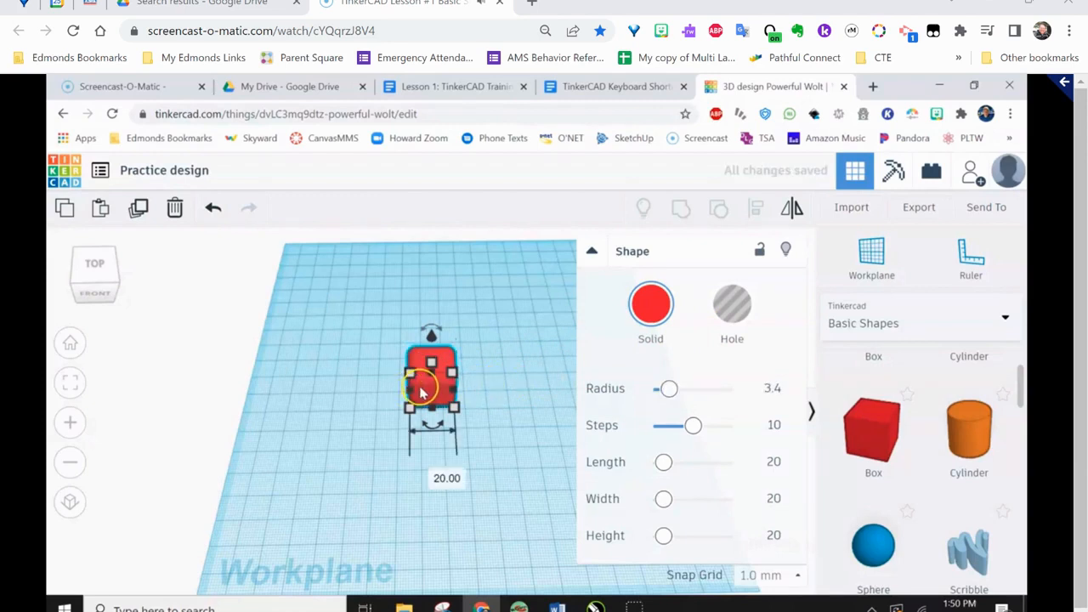
pyautogui.scroll(5, 422, 393)
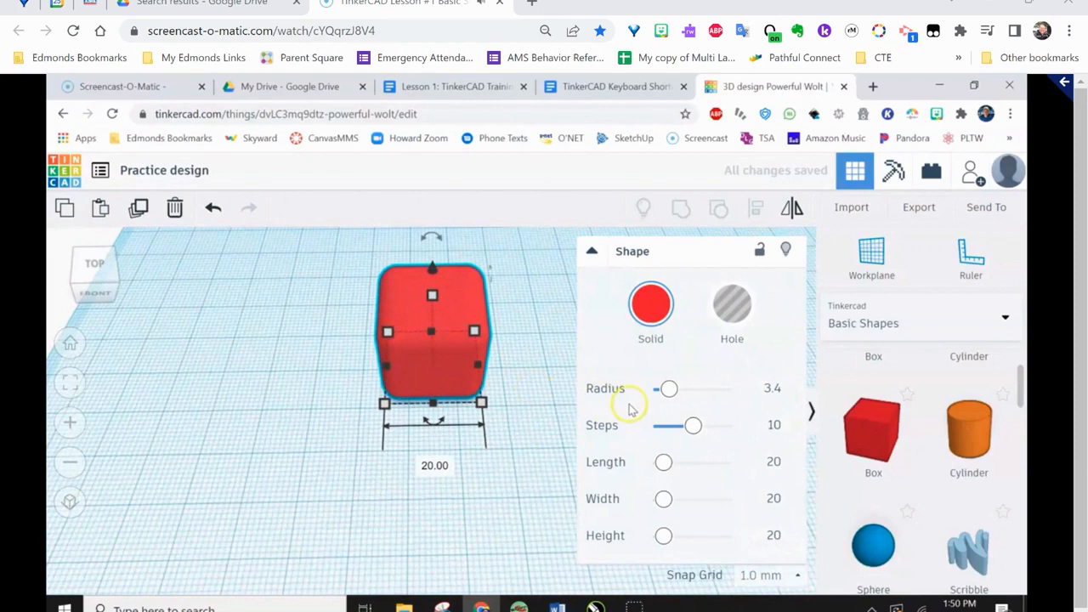
pyautogui.scroll(3, 476, 364)
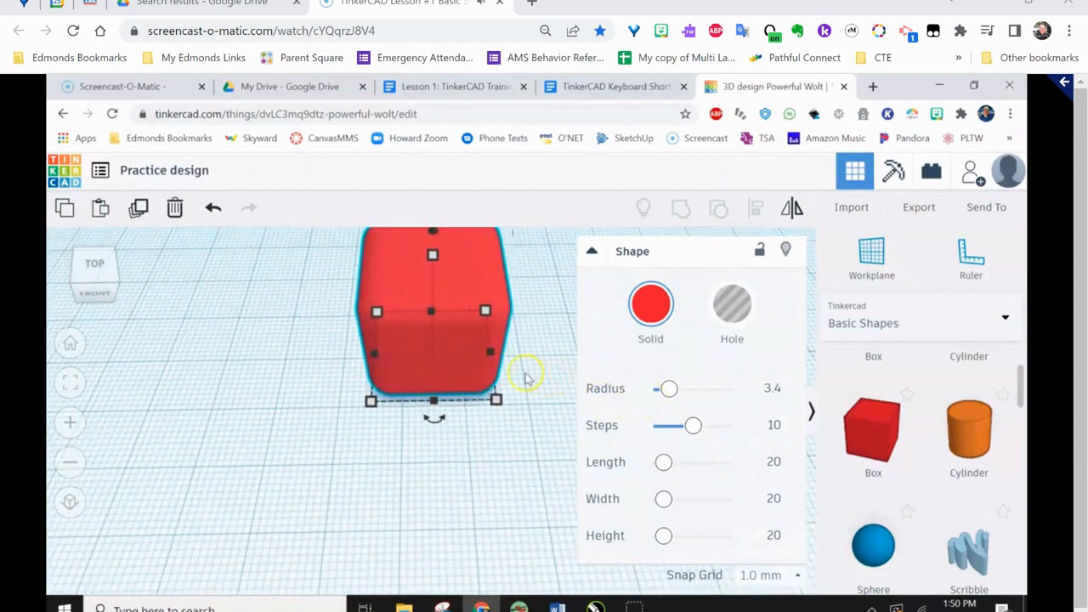
pyautogui.moveTo(527, 379); pyautogui.dragTo(520, 453, button='right')
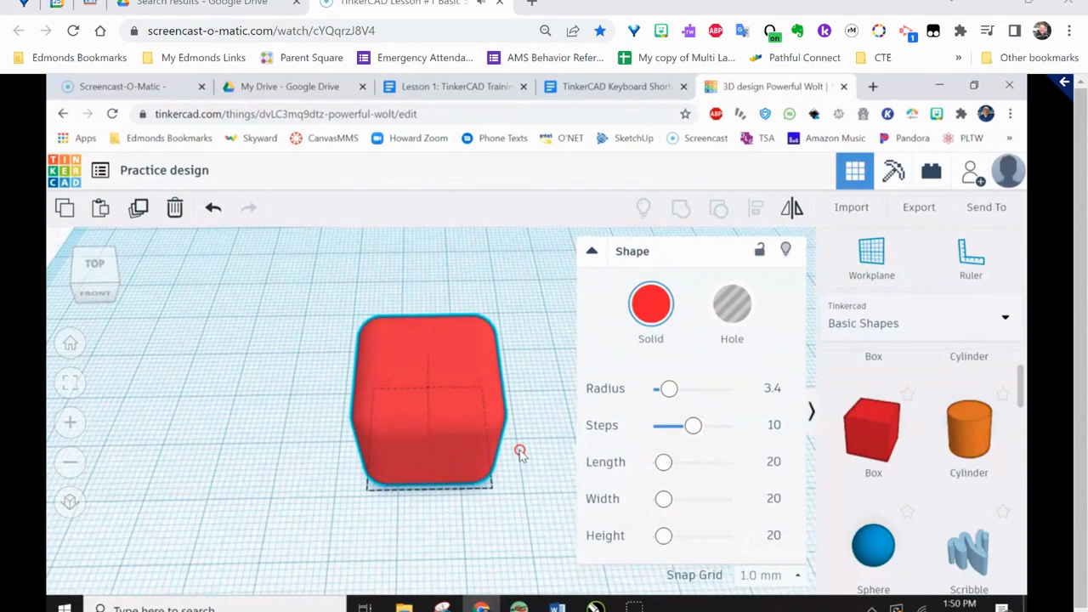
# Set the box's Radius to 0 and Steps to 6, and size it to length 16.6, width 36 and height 18.54
pyautogui.moveTo(668, 389)
pyautogui.mouseDown()
pyautogui.moveTo(695, 389)
pyautogui.moveTo(653, 390)
pyautogui.mouseUp()
pyautogui.moveTo(690, 425); pyautogui.dragTo(692, 429)
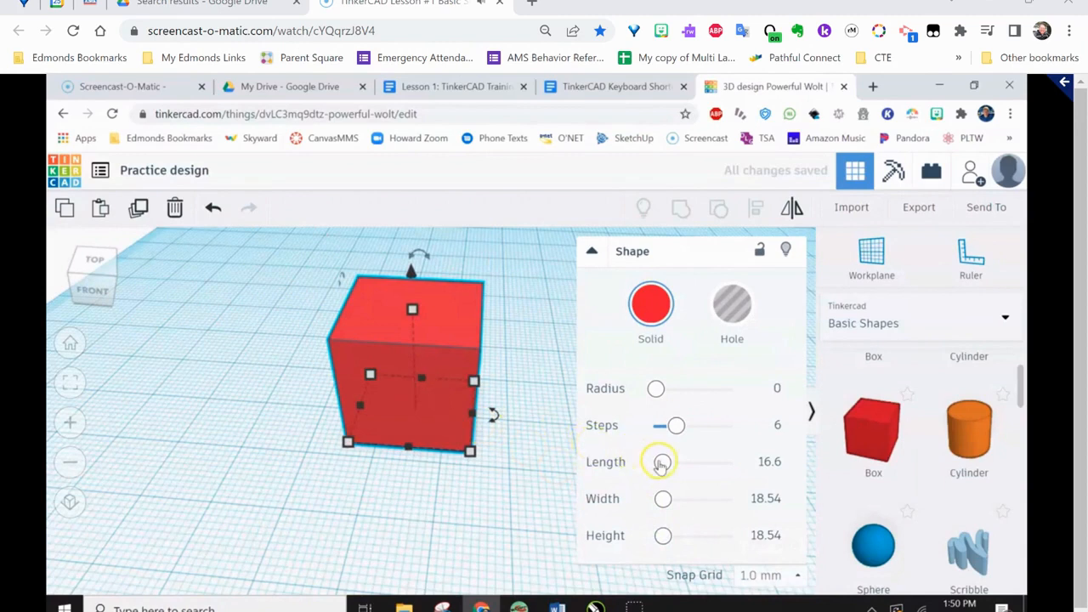
pyautogui.click(663, 499)
pyautogui.moveTo(664, 499)
pyautogui.mouseDown()
pyautogui.moveTo(680, 500)
pyautogui.moveTo(669, 498)
pyautogui.mouseUp()
# Move the red box toward the workplane's back-left corner, by -46.00 and -32.30
pyautogui.scroll(-2, 510, 431)
pyautogui.scroll(-2, 510, 431)
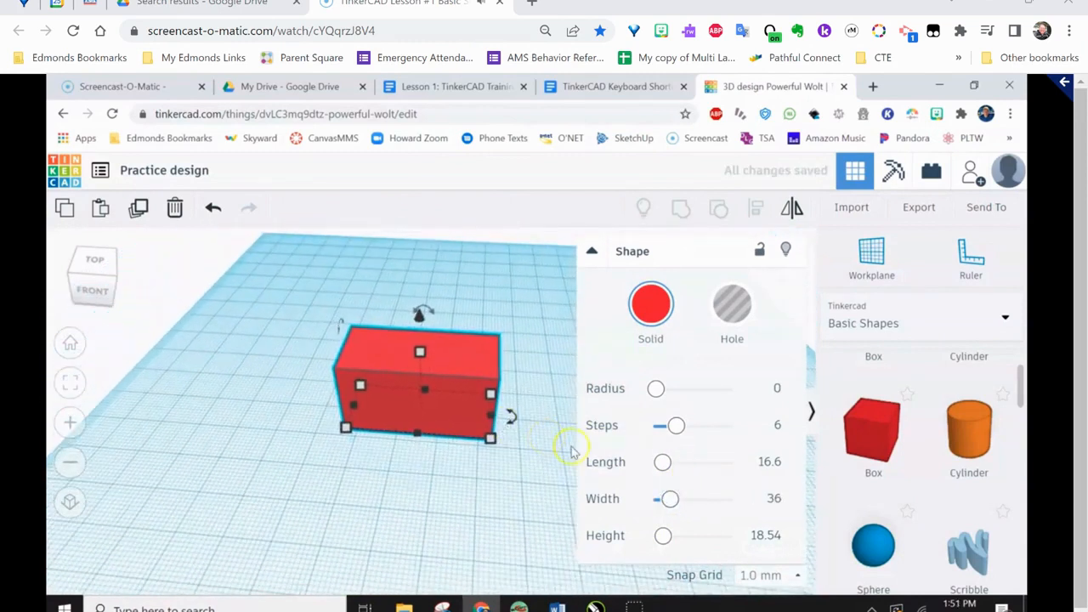
pyautogui.moveTo(440, 386); pyautogui.dragTo(294, 315)
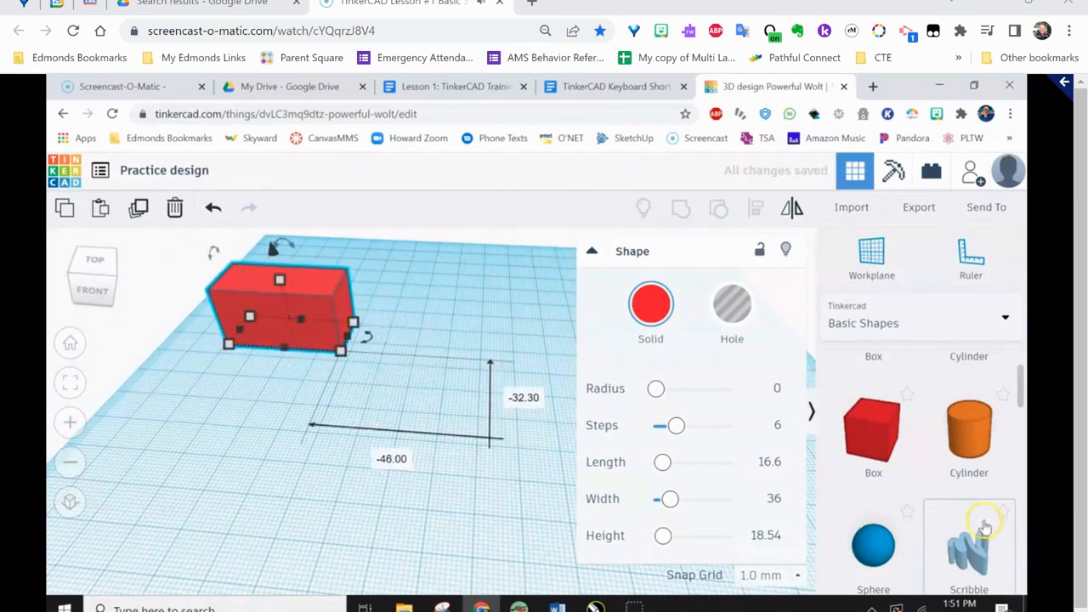
# Add a Polygon from Basic Shapes to the workplane, in front and to the right of the red box
pyautogui.scroll(-3, 935, 527)
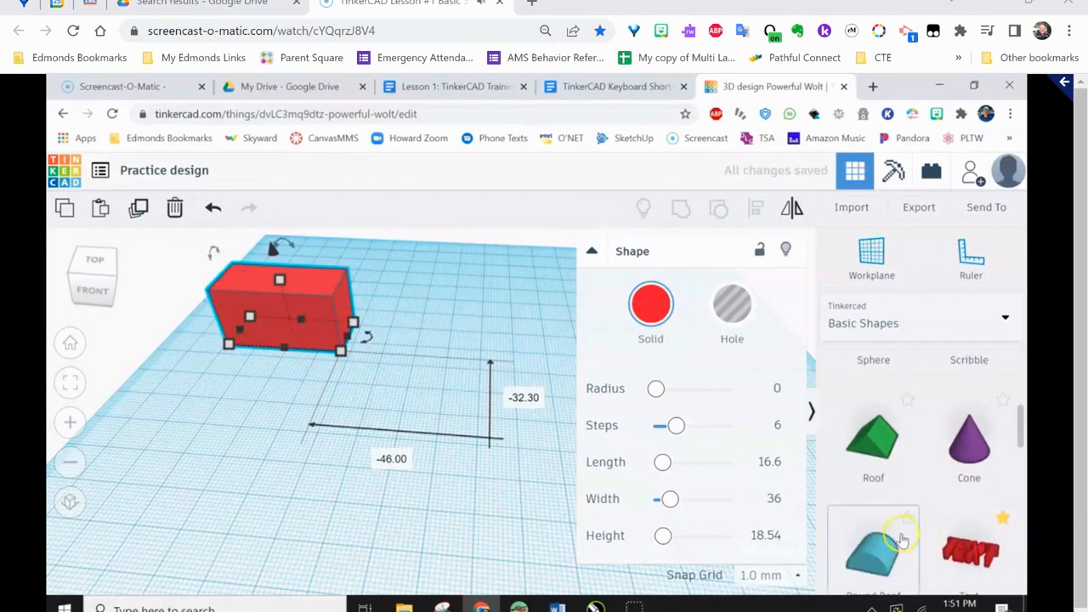
pyautogui.scroll(-2, 914, 533)
pyautogui.scroll(-1, 906, 545)
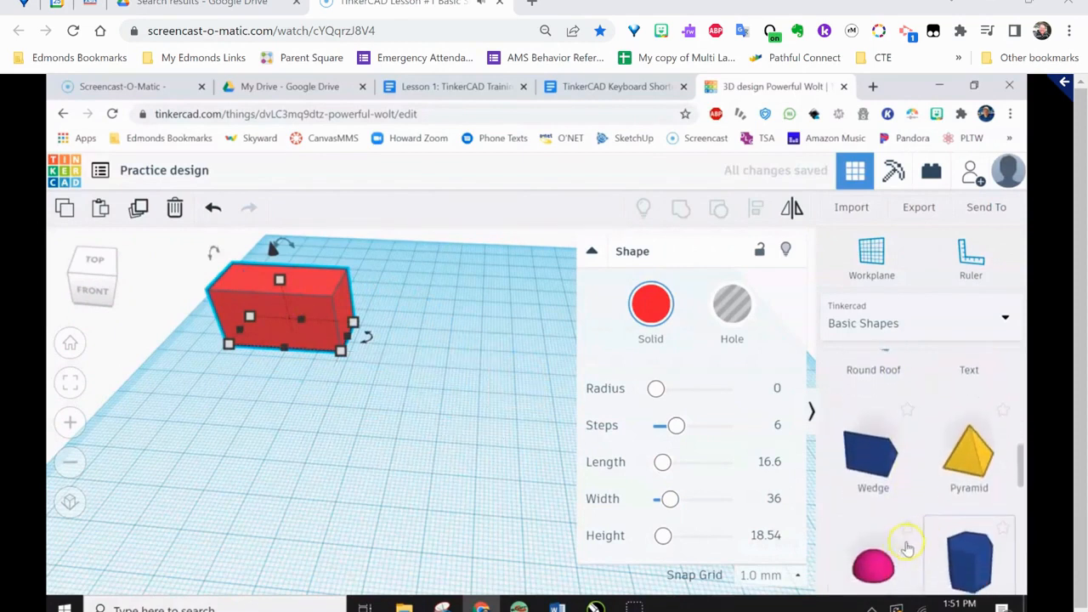
pyautogui.moveTo(975, 559); pyautogui.dragTo(487, 422)
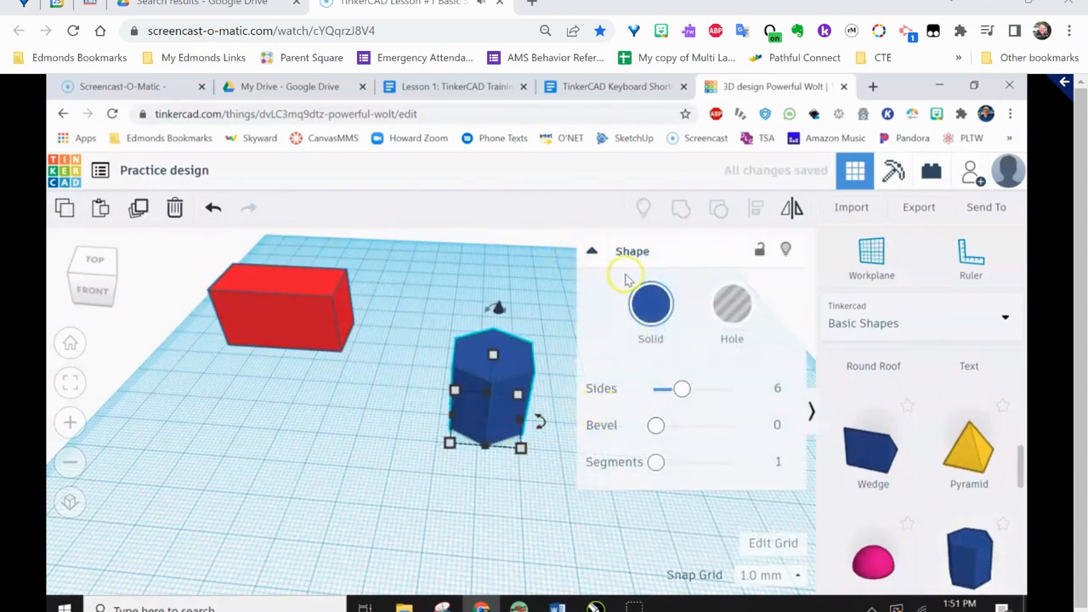
# Set the blue polygon's Sides to 4 and its Bevel to 2.03
pyautogui.click(287, 300)
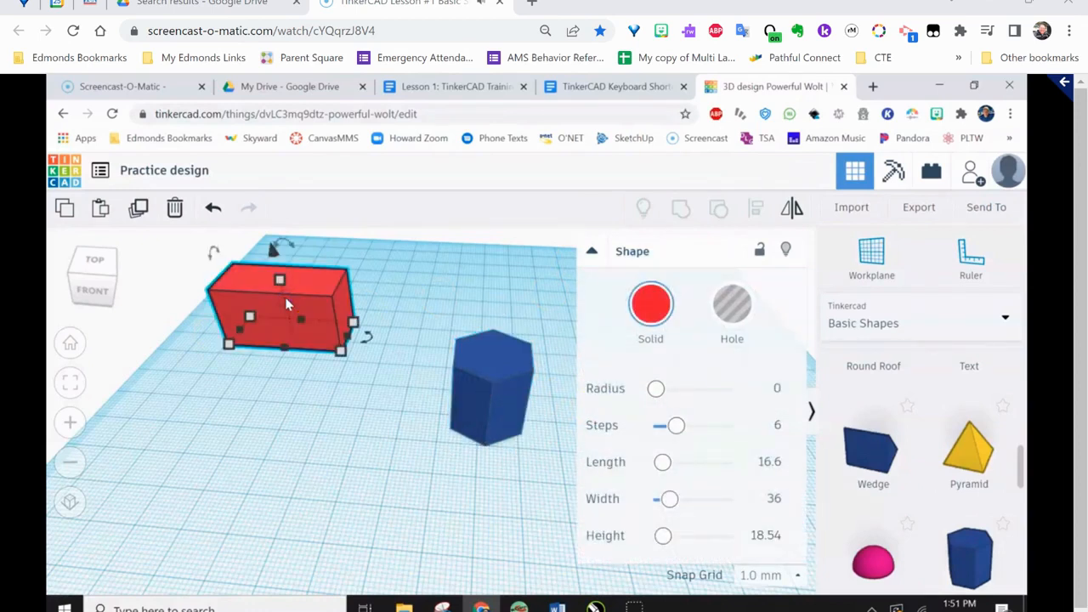
pyautogui.click(481, 378)
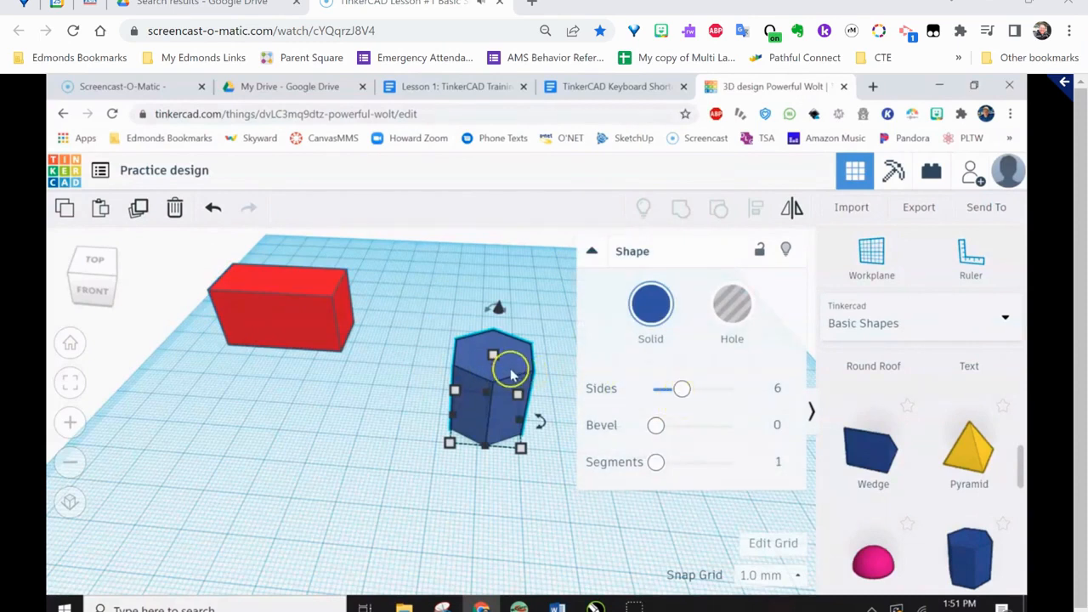
pyautogui.moveTo(690, 398); pyautogui.dragTo(663, 397)
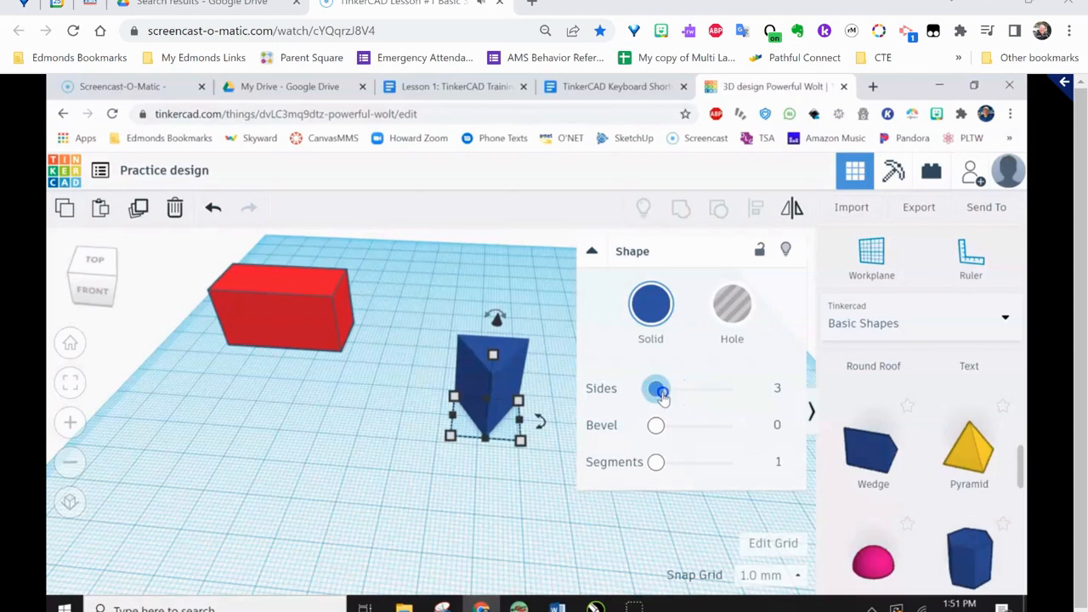
pyautogui.moveTo(663, 398); pyautogui.dragTo(717, 428)
pyautogui.scroll(2, 539, 420)
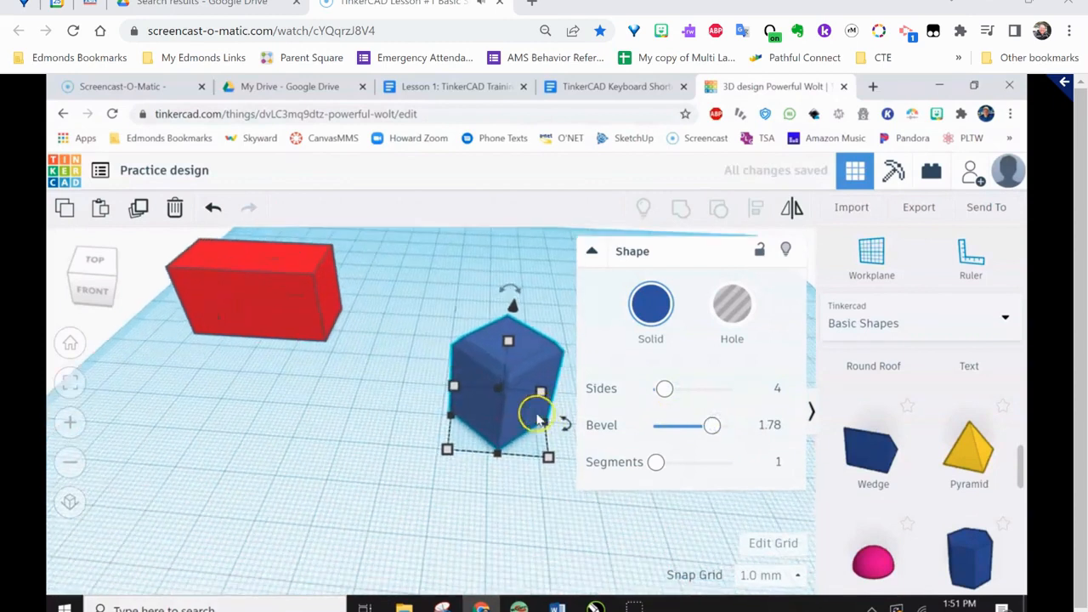
pyautogui.scroll(3, 536, 418)
pyautogui.moveTo(699, 435); pyautogui.dragTo(721, 427)
pyautogui.moveTo(655, 462)
pyautogui.mouseDown()
pyautogui.moveTo(692, 463)
pyautogui.moveTo(656, 462)
pyautogui.mouseUp()
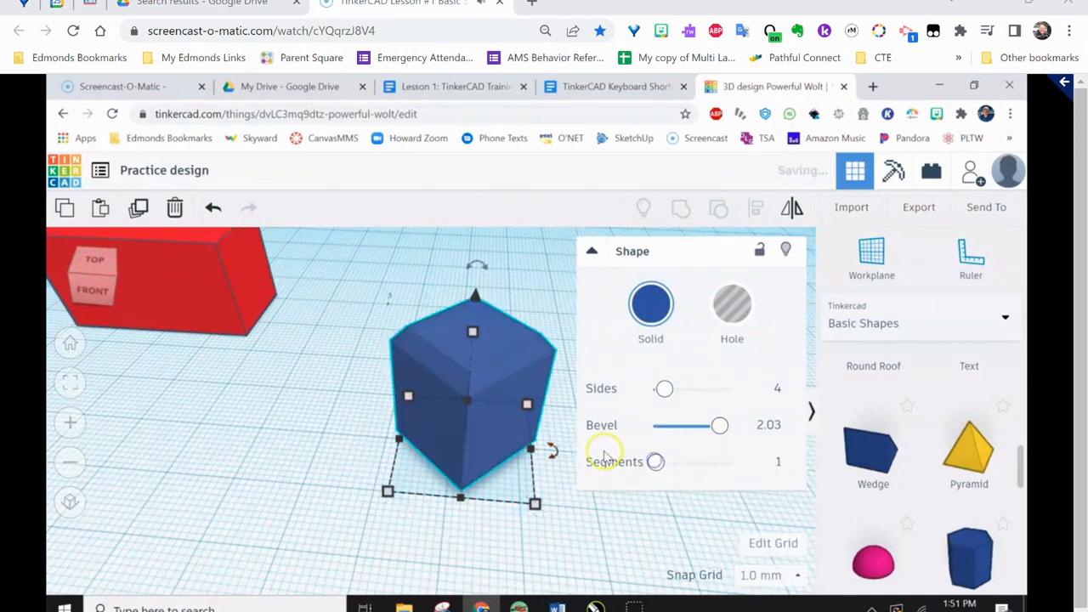
# Add a Paraboloid to the front of the workplane and set its Steps to 14
pyautogui.scroll(-5, 561, 447)
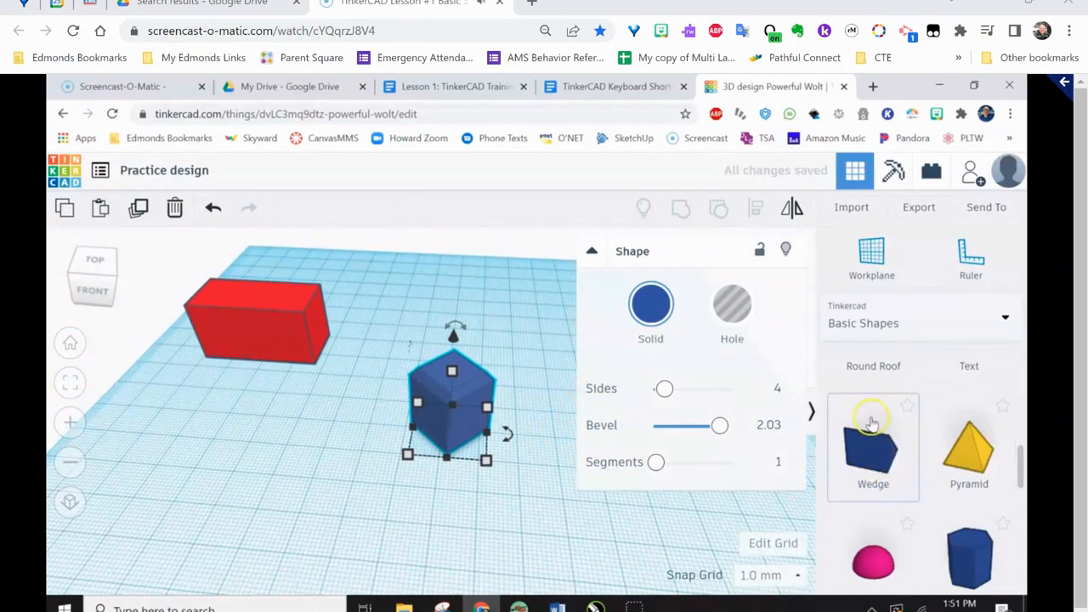
pyautogui.moveTo(1020, 459); pyautogui.dragTo(1020, 498)
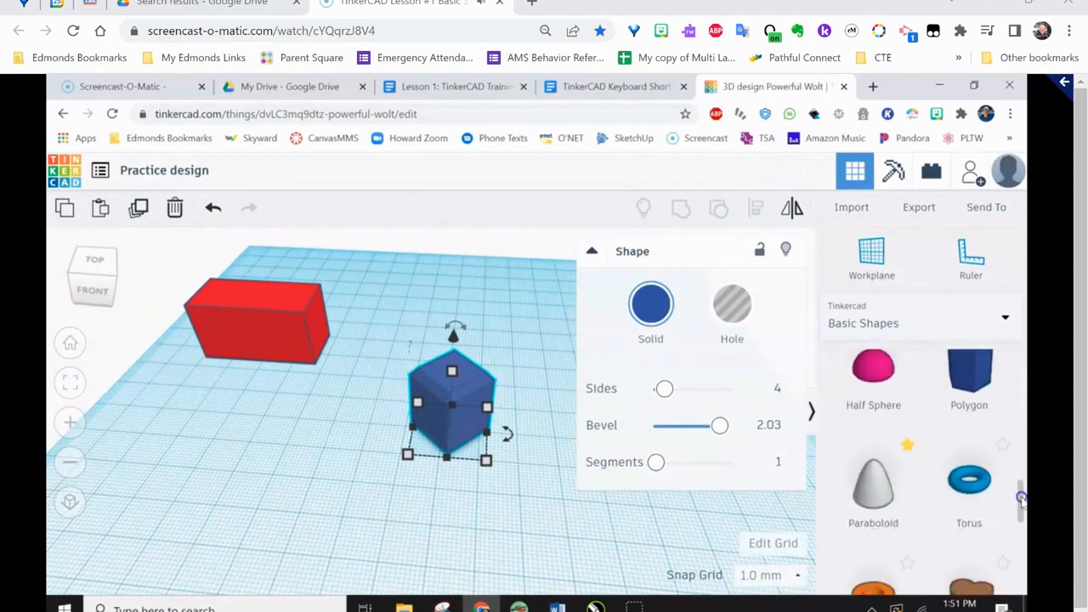
pyautogui.moveTo(872, 481); pyautogui.dragTo(315, 494)
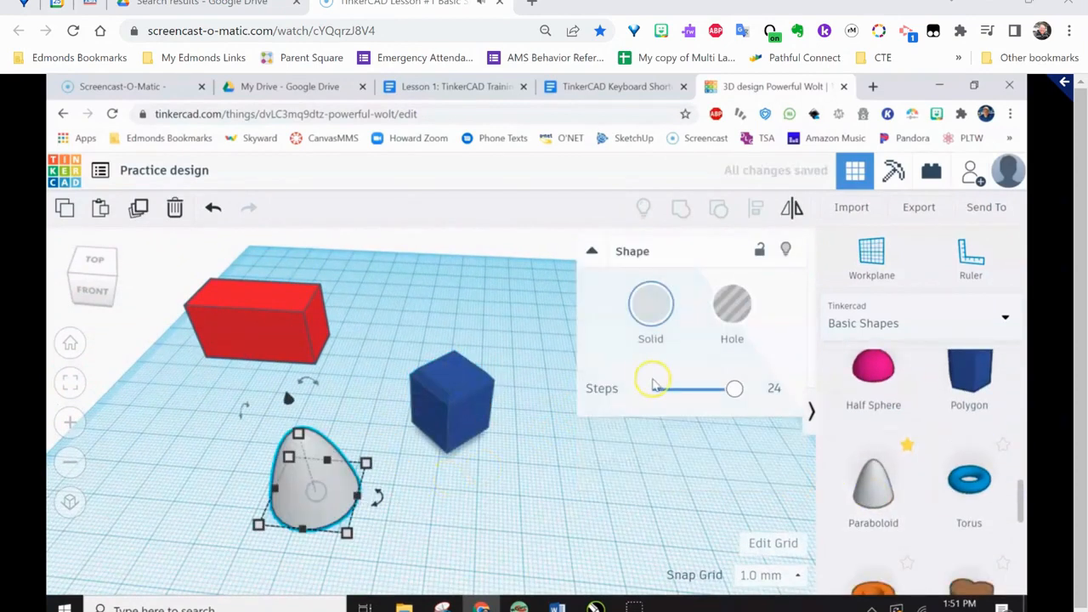
pyautogui.moveTo(734, 389); pyautogui.dragTo(698, 391)
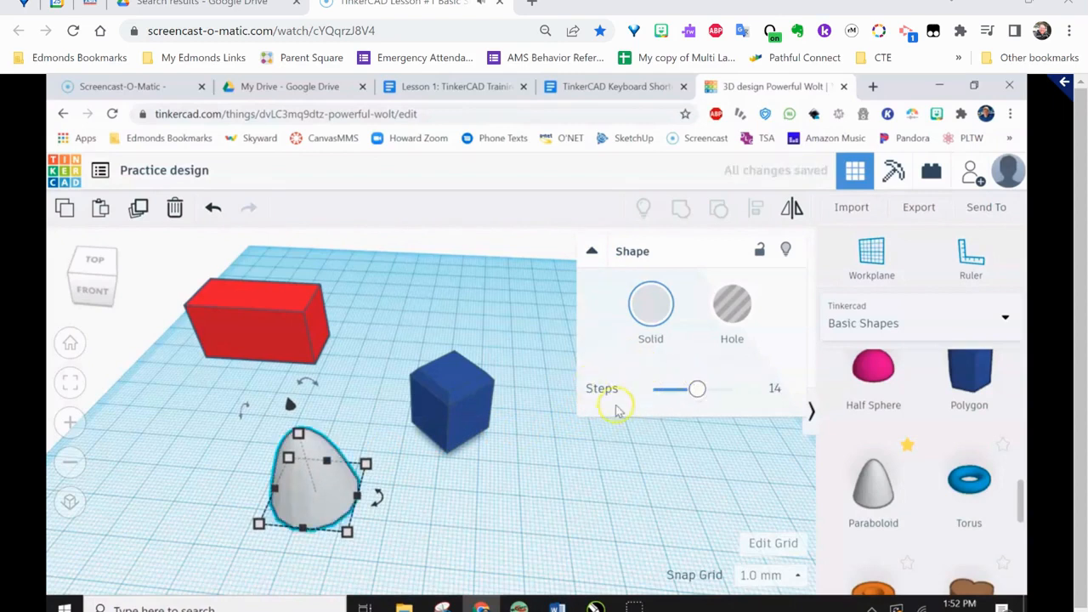
# Delete the white paraboloid from the workplane
pyautogui.scroll(4, 462, 398)
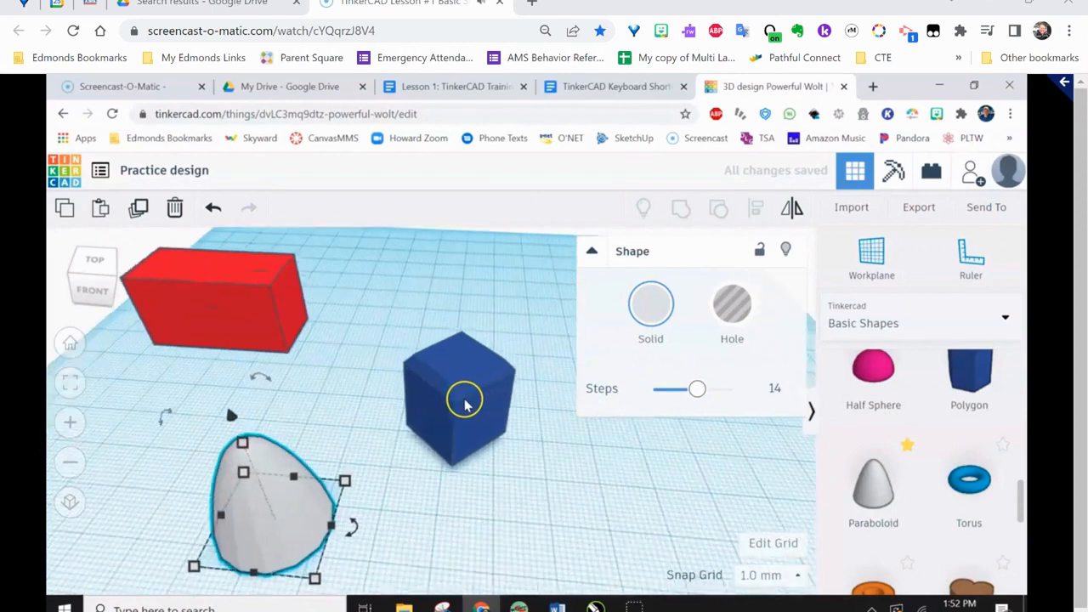
pyautogui.scroll(-2, 464, 404)
pyautogui.scroll(-1, 464, 406)
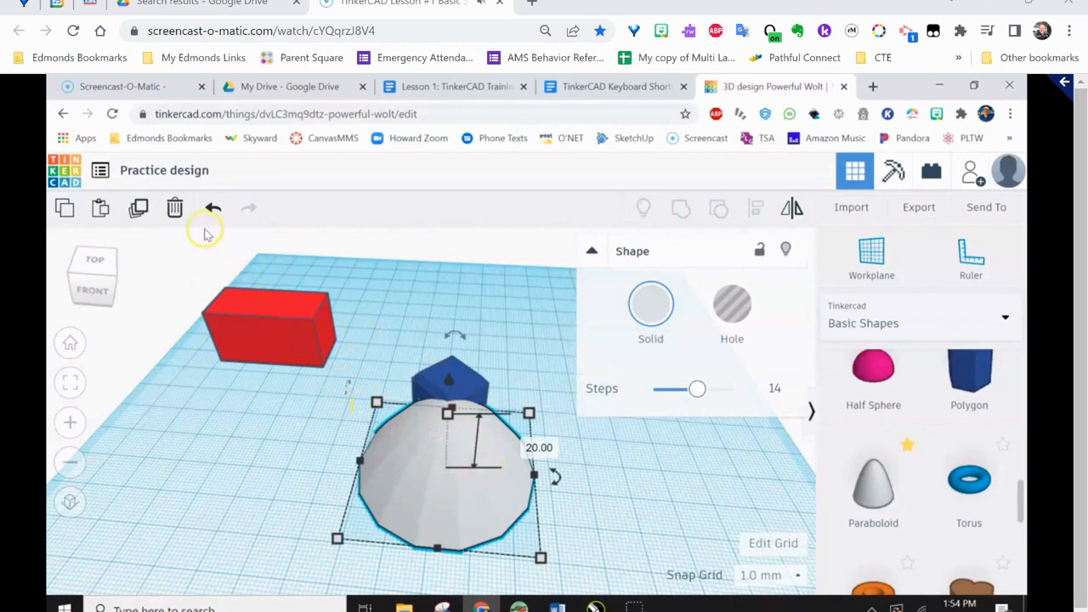
pyautogui.click(174, 209)
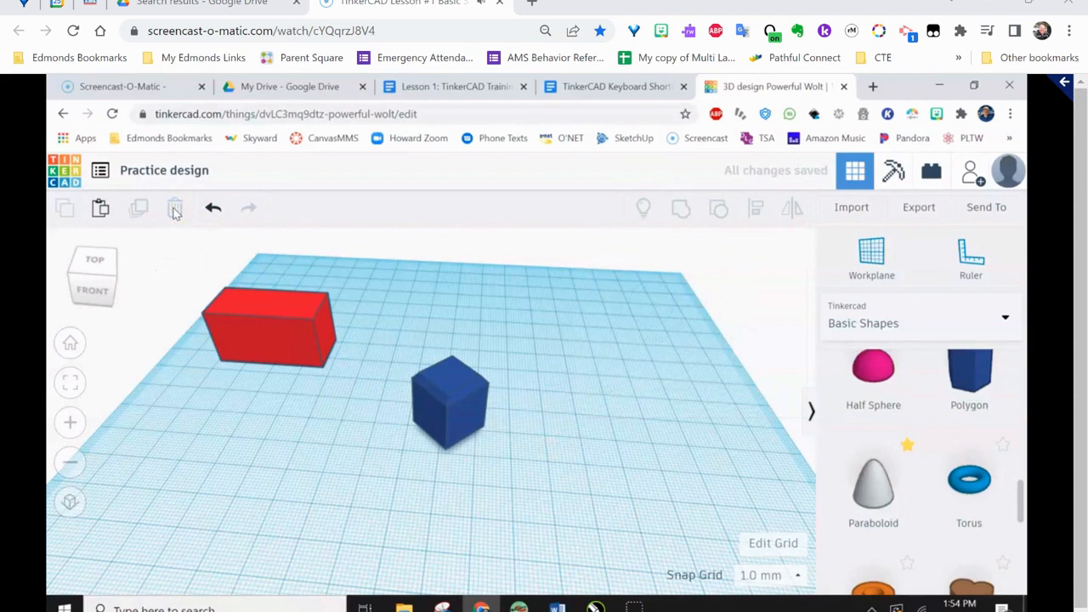
# Delete the blue polygon and the red box, selecting the box with a selection window around it
pyautogui.click(451, 405)
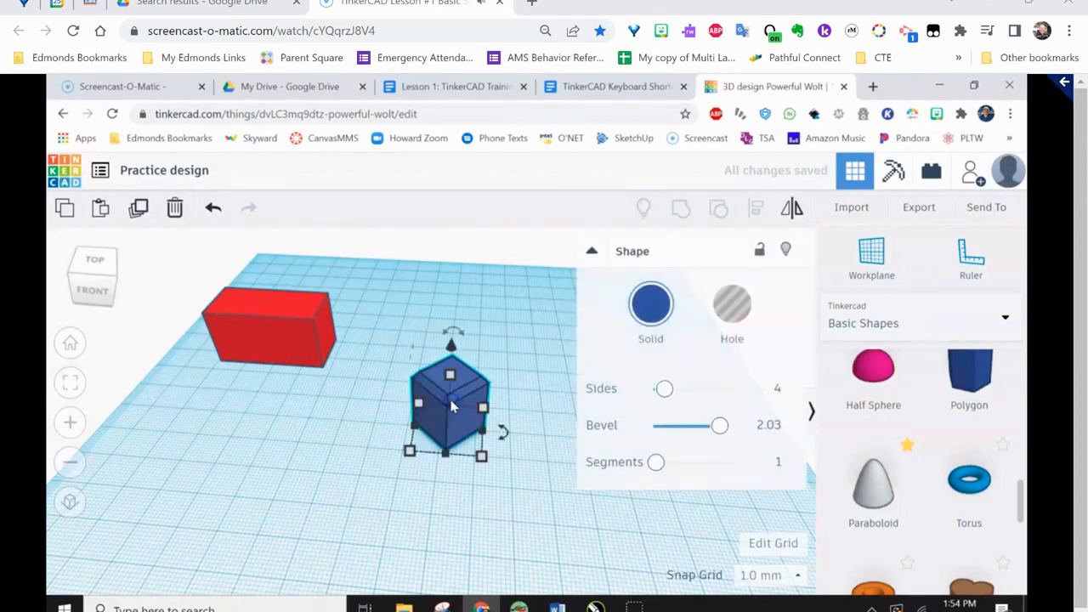
pyautogui.moveTo(453, 408)
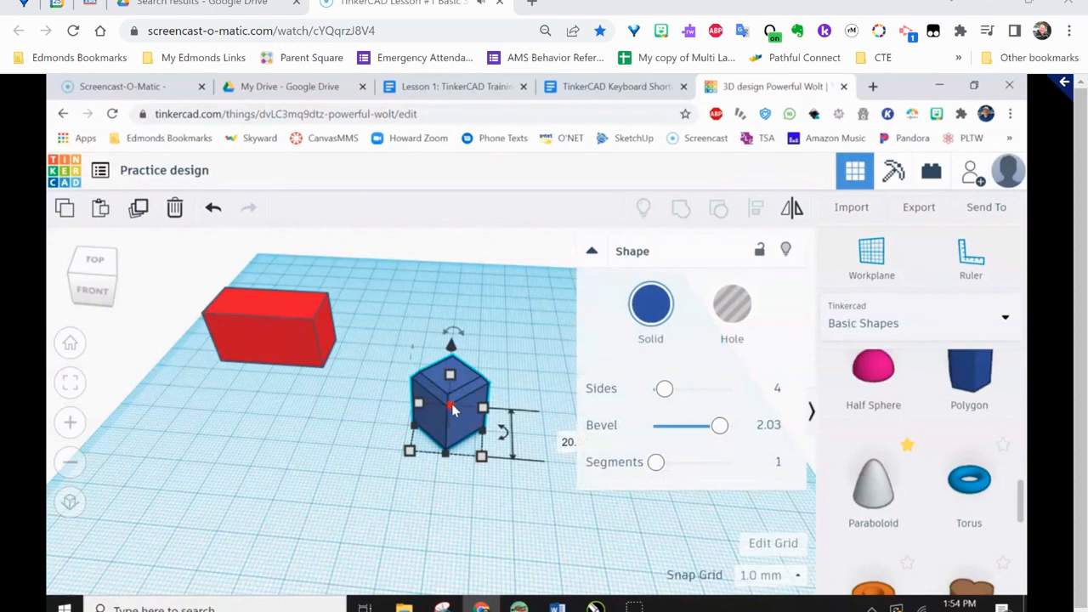
pyautogui.press('Delete')
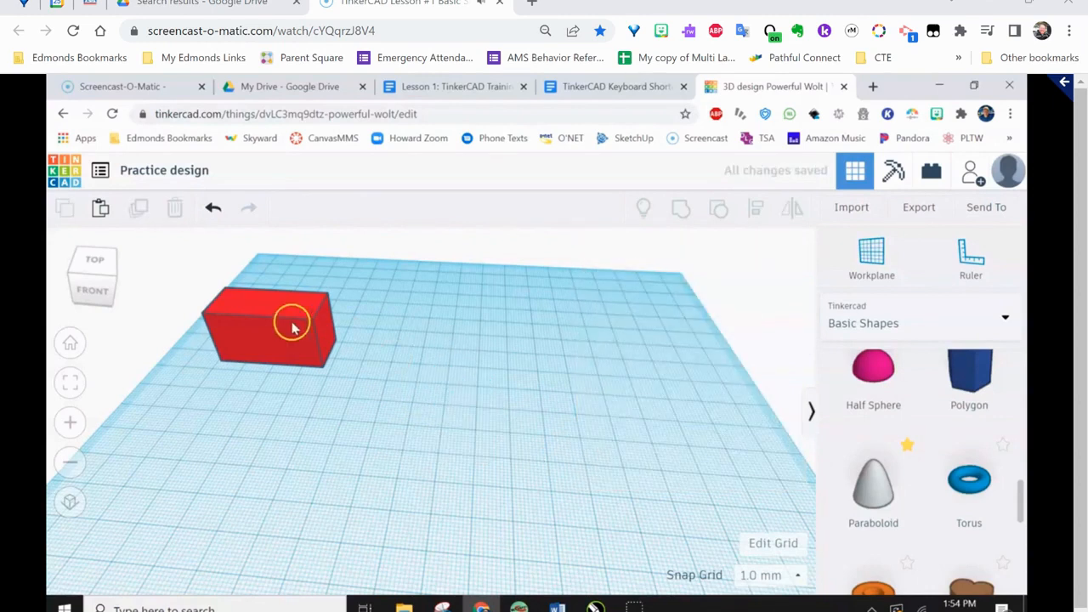
pyautogui.moveTo(156, 254); pyautogui.dragTo(400, 440)
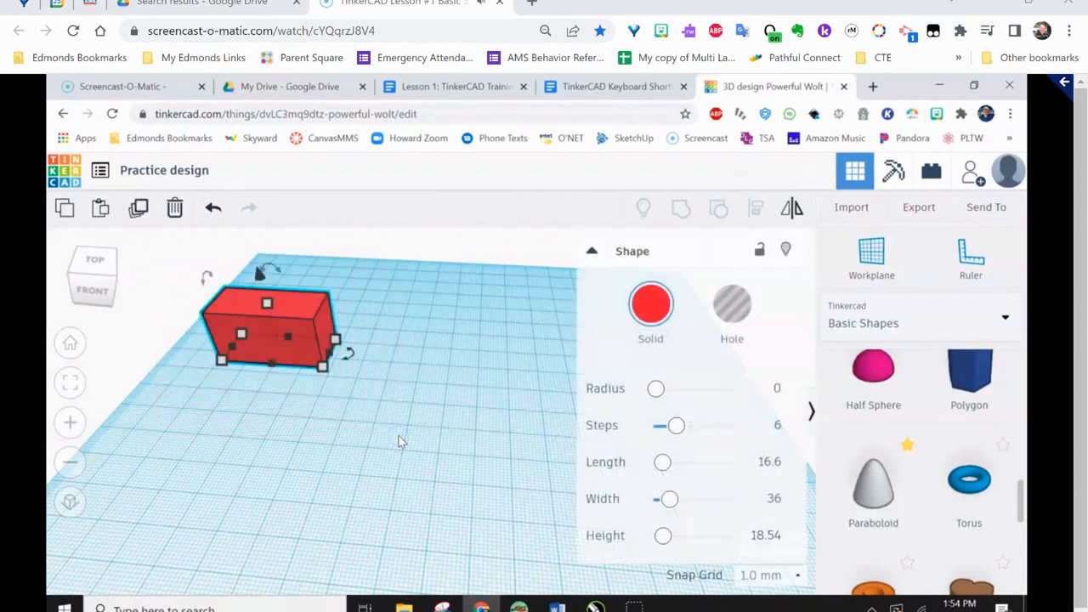
pyautogui.press('Delete')
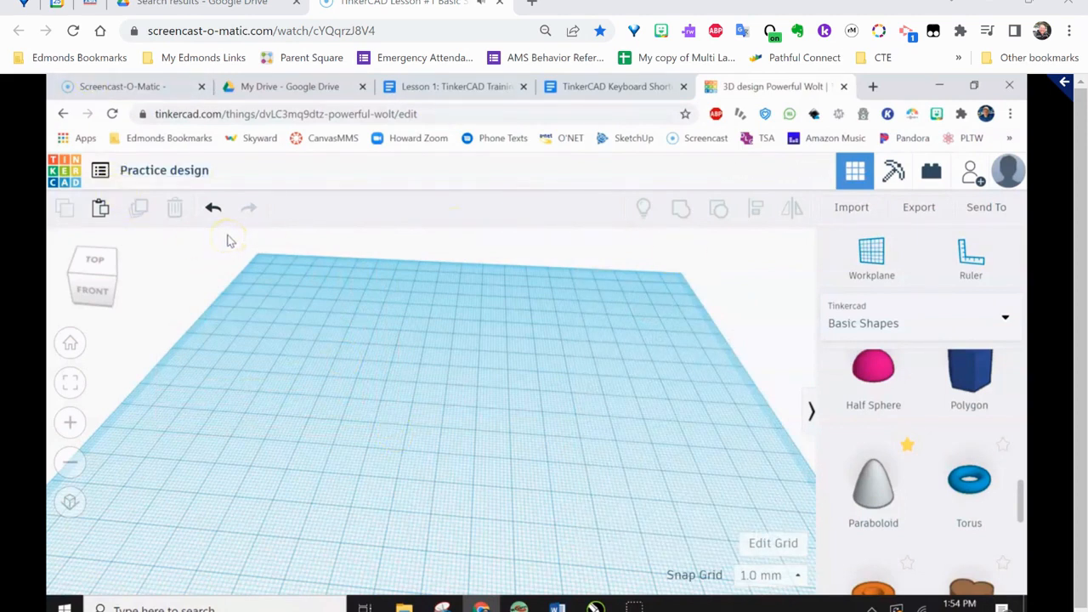
# Undo and redo the red box's deletion twice
pyautogui.click(213, 210)
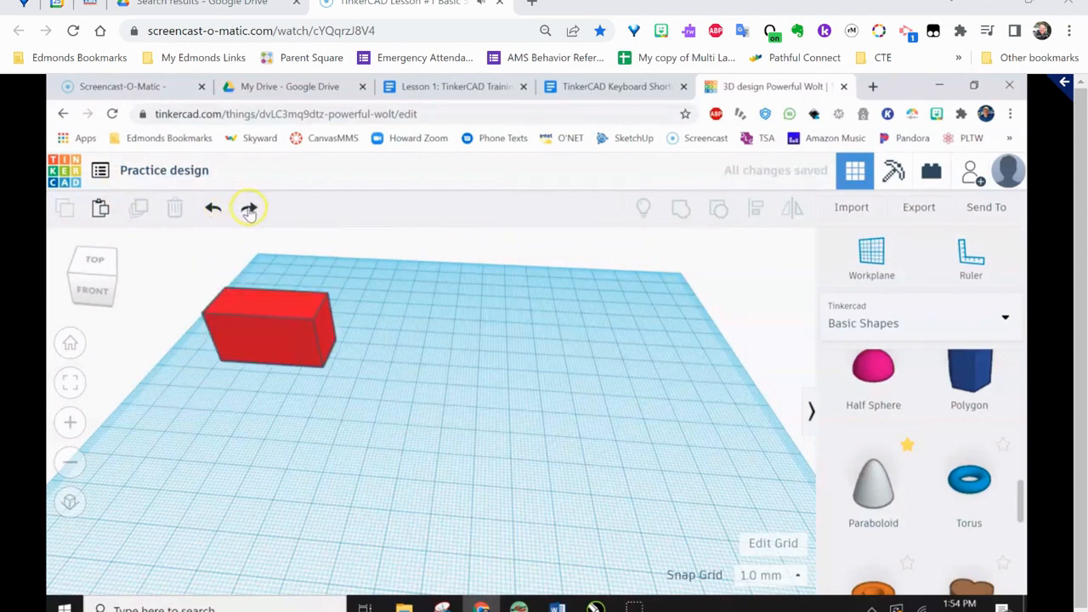
pyautogui.click(249, 210)
pyautogui.click(213, 209)
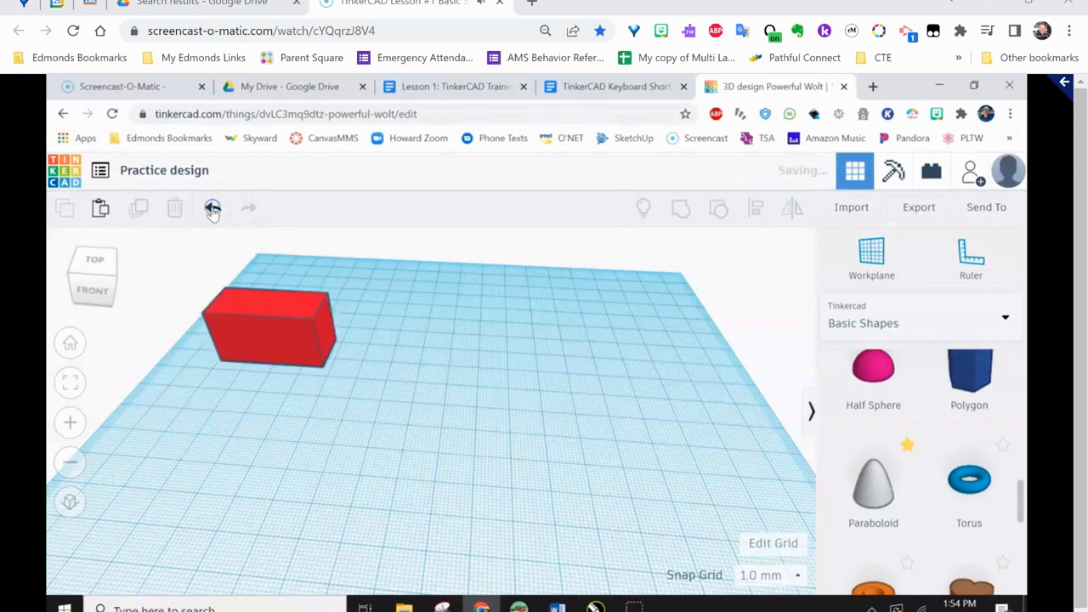
pyautogui.click(250, 210)
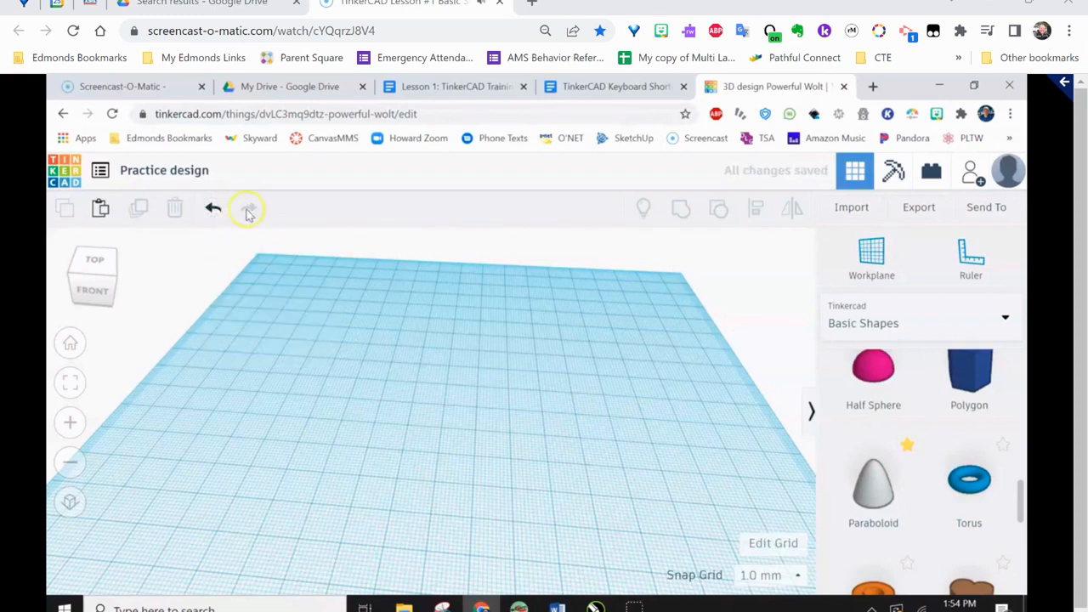
# Undo the deletions of the box, polygon and paraboloid, along with the paraboloid's last two changes
pyautogui.click(214, 209)
pyautogui.click(214, 209)
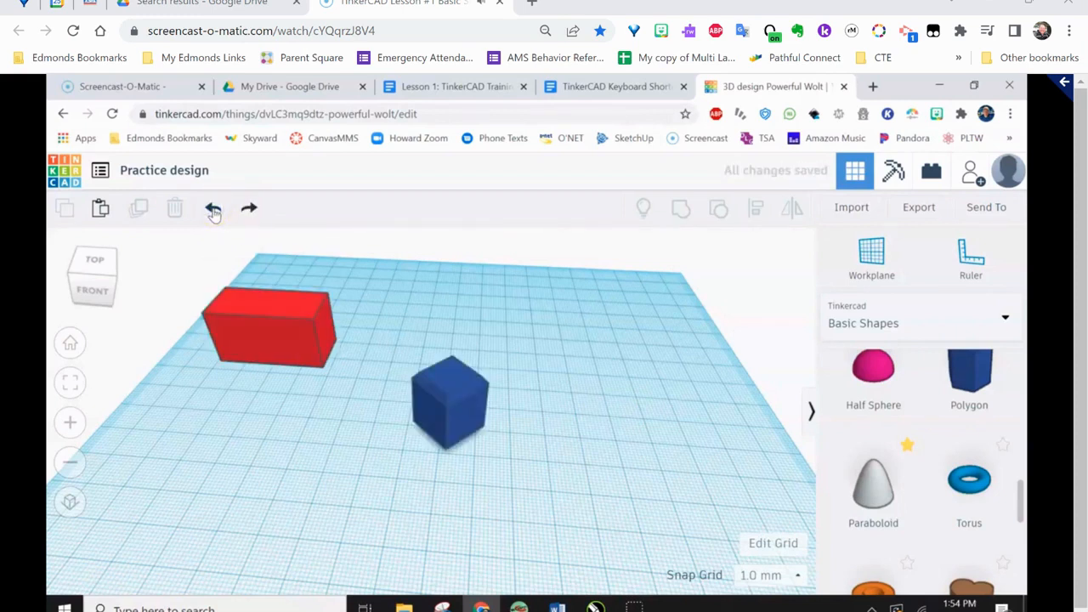
pyautogui.click(214, 209)
pyautogui.click(213, 209)
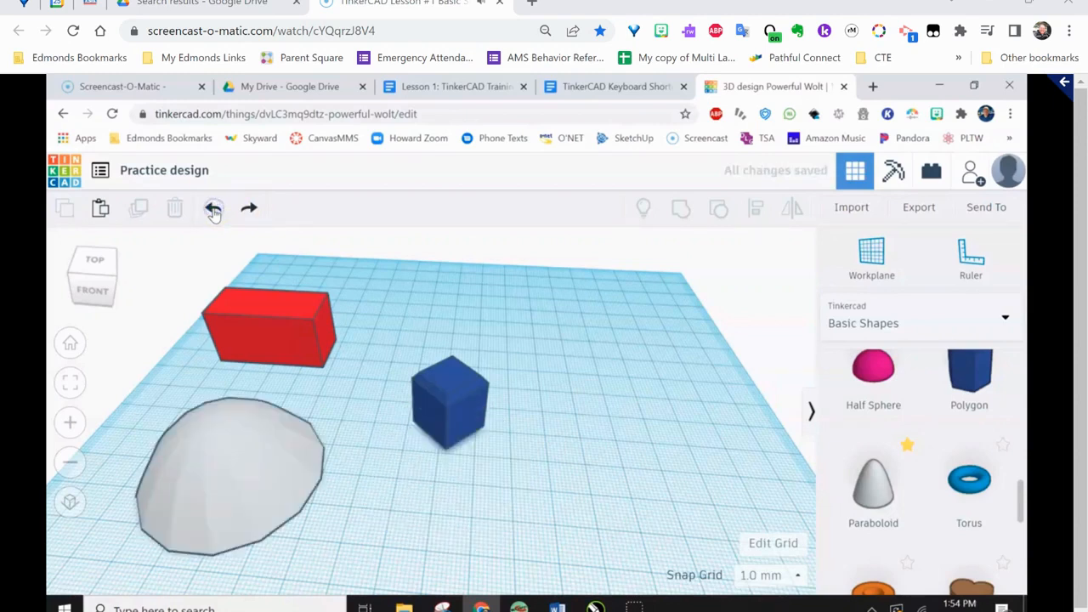
pyautogui.click(213, 209)
# Redo the paraboloid's last two changes, and step back again through its last three changes
pyautogui.click(248, 210)
pyautogui.click(250, 210)
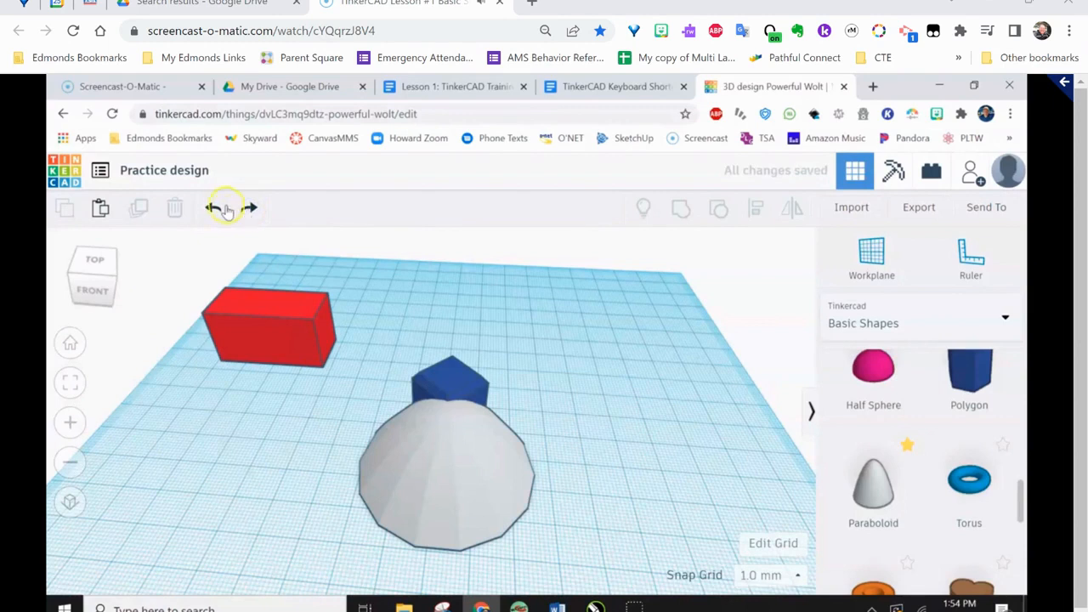
pyautogui.click(214, 209)
pyautogui.click(214, 209)
pyautogui.click(214, 209)
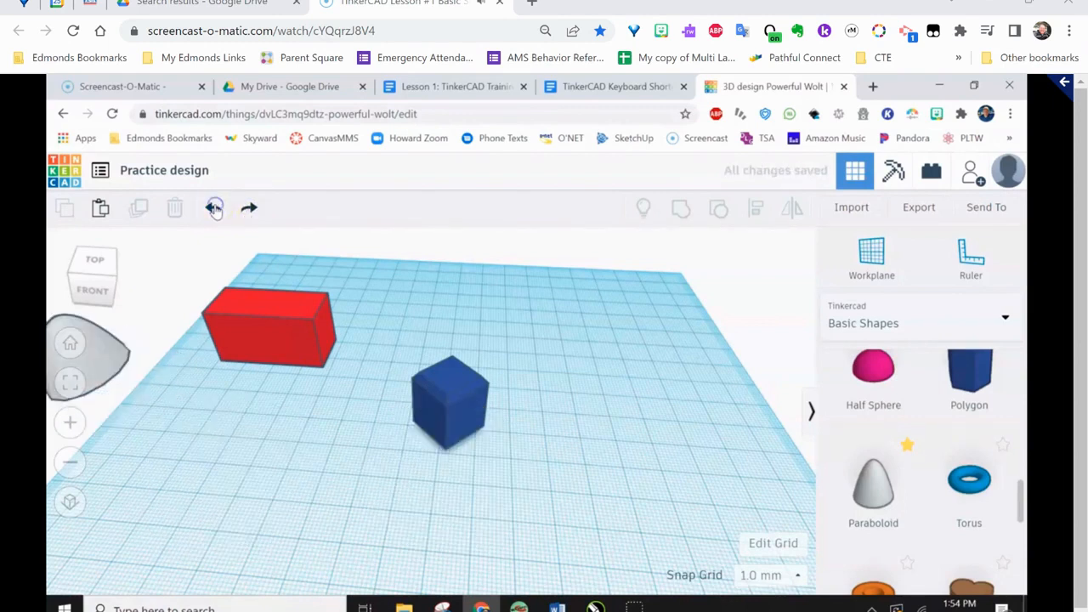
# Redo the paraboloid's last three changes
pyautogui.click(246, 211)
pyautogui.click(247, 210)
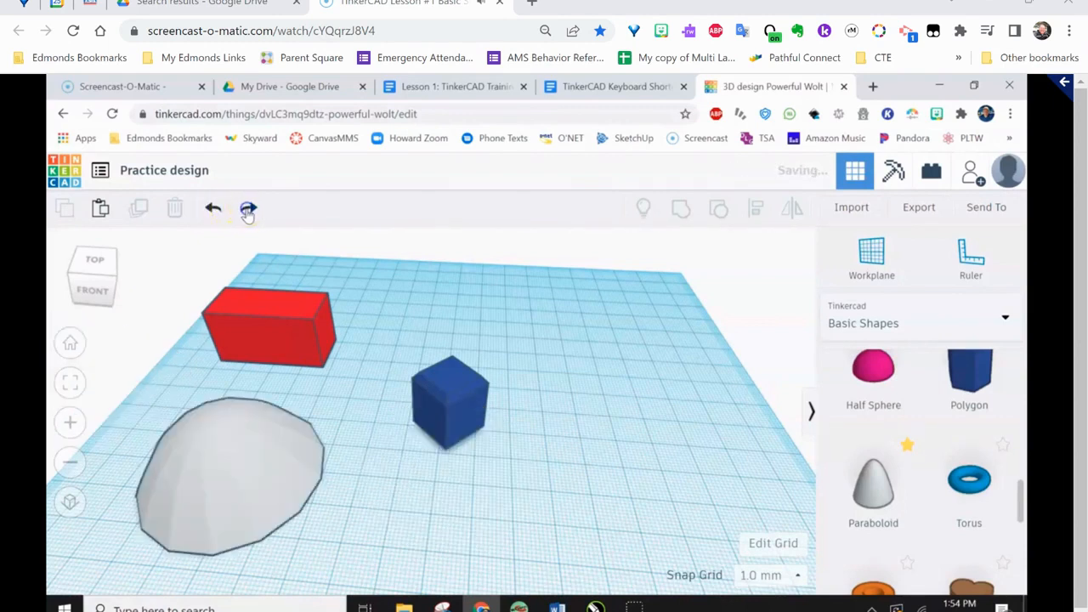
pyautogui.click(247, 210)
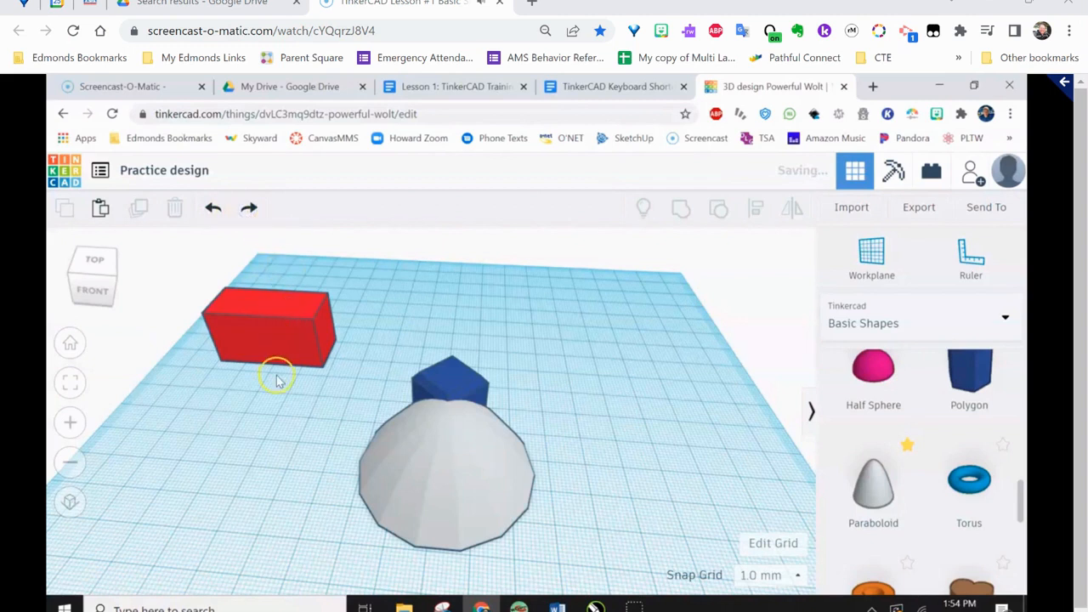
pyautogui.moveTo(277, 382); pyautogui.dragTo(345, 336, button='middle')
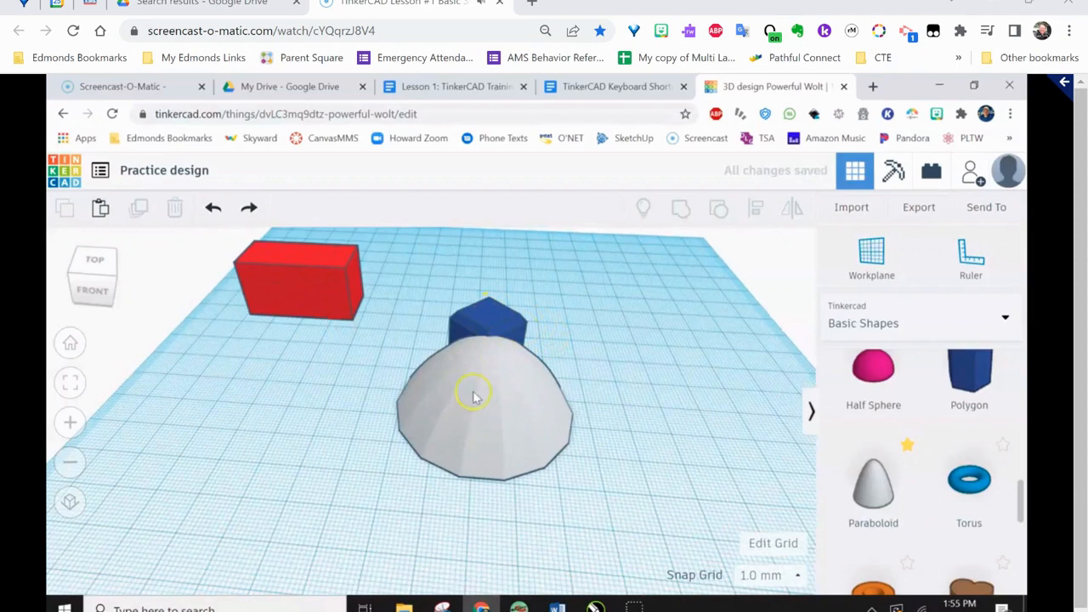
# Delete the paraboloid and blue polygon together using a selection window around both, and undo the deletion
pyautogui.moveTo(392, 246); pyautogui.dragTo(613, 515)
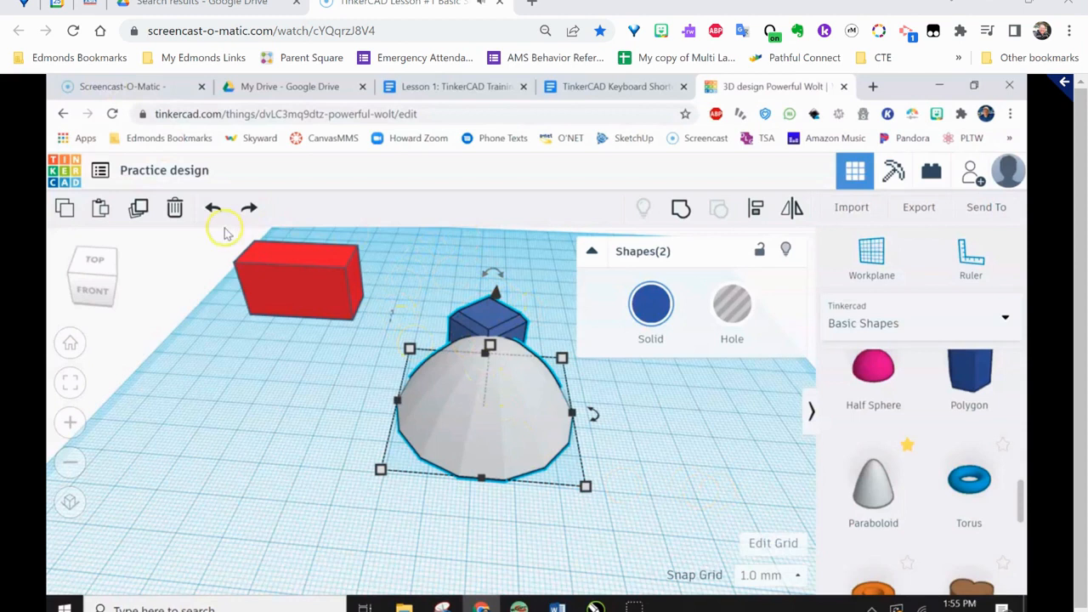
pyautogui.click(175, 209)
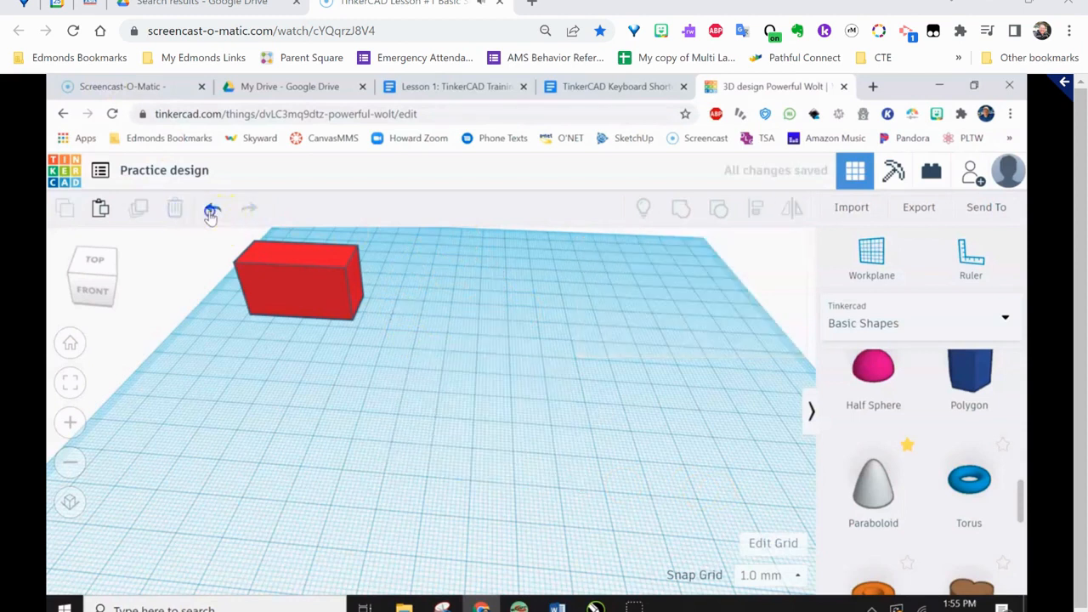
pyautogui.click(213, 209)
# Move the red box closer to the blue polygon and deselect it
pyautogui.moveTo(297, 287); pyautogui.dragTo(362, 306)
pyautogui.click(356, 527)
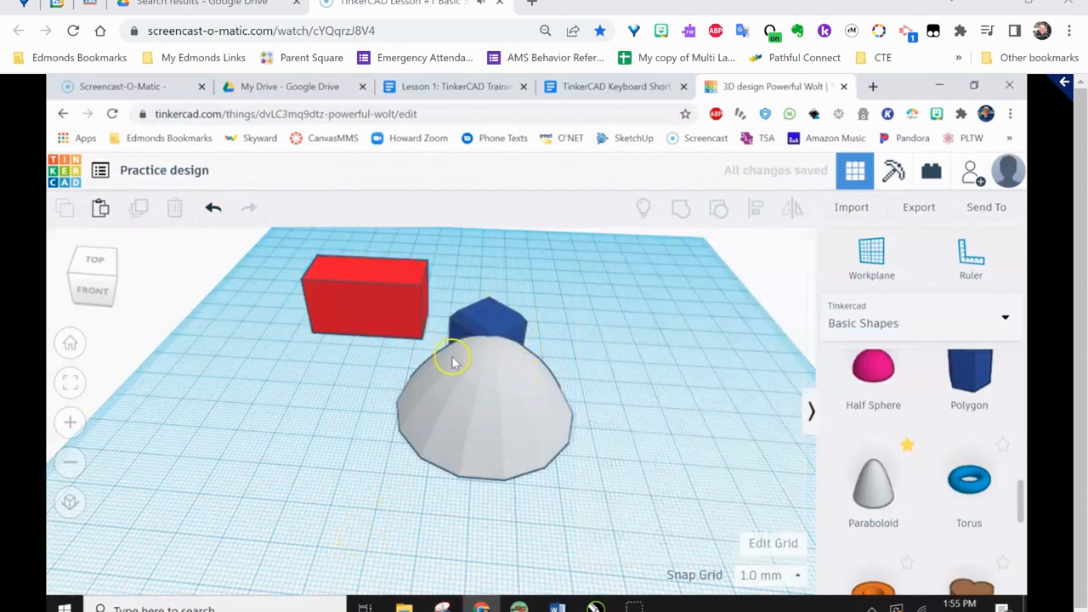
# Delete the box, polygon and paraboloid at once with a selection window around all three, and undo the deletion
pyautogui.moveTo(596, 508); pyautogui.dragTo(397, 244)
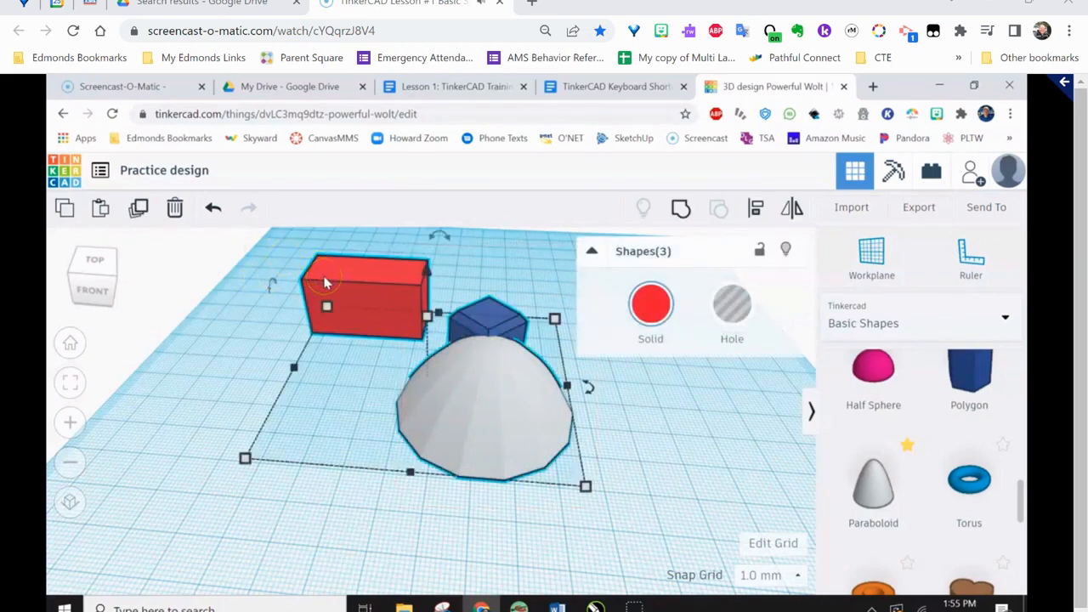
pyautogui.click(180, 211)
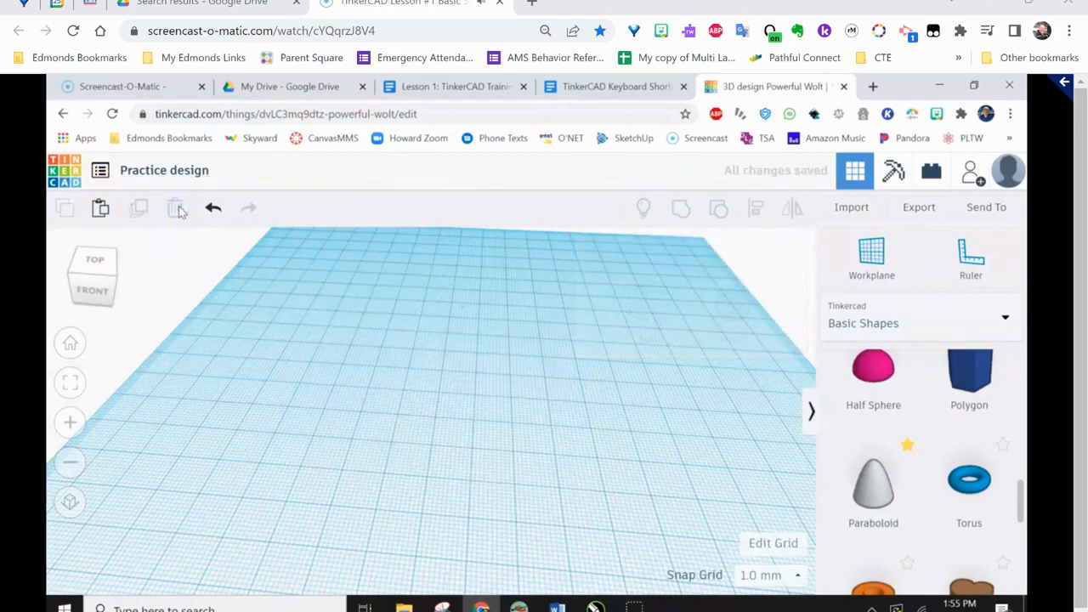
pyautogui.click(213, 209)
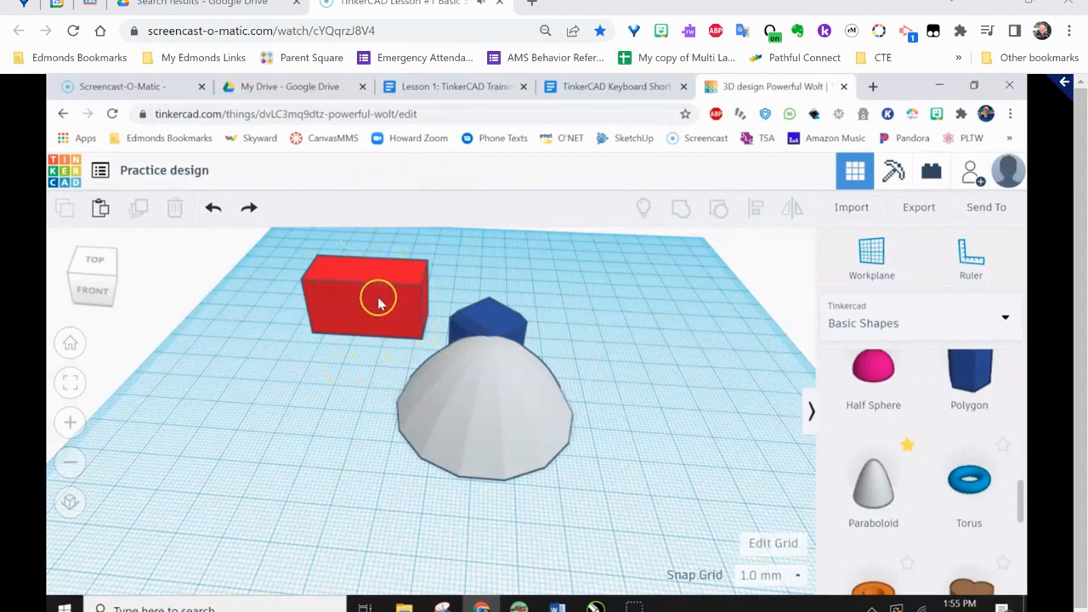
# Add the paraboloid and blue polygon one by one to a selection, delete both, and undo the deletion
pyautogui.click(486, 395)
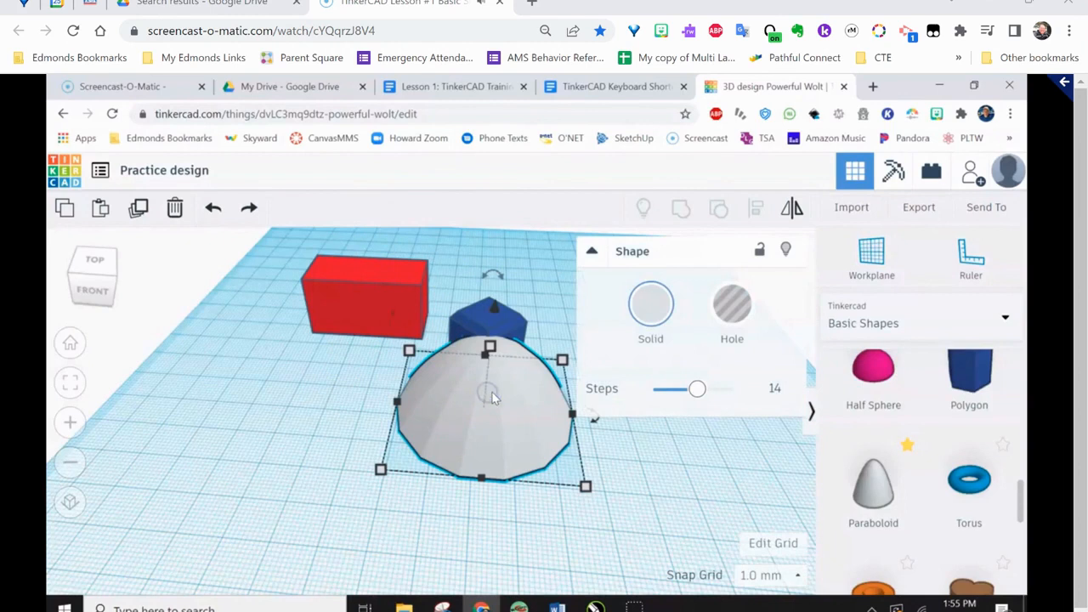
pyautogui.keyDown('shift'); pyautogui.click(478, 318); pyautogui.keyUp('shift')
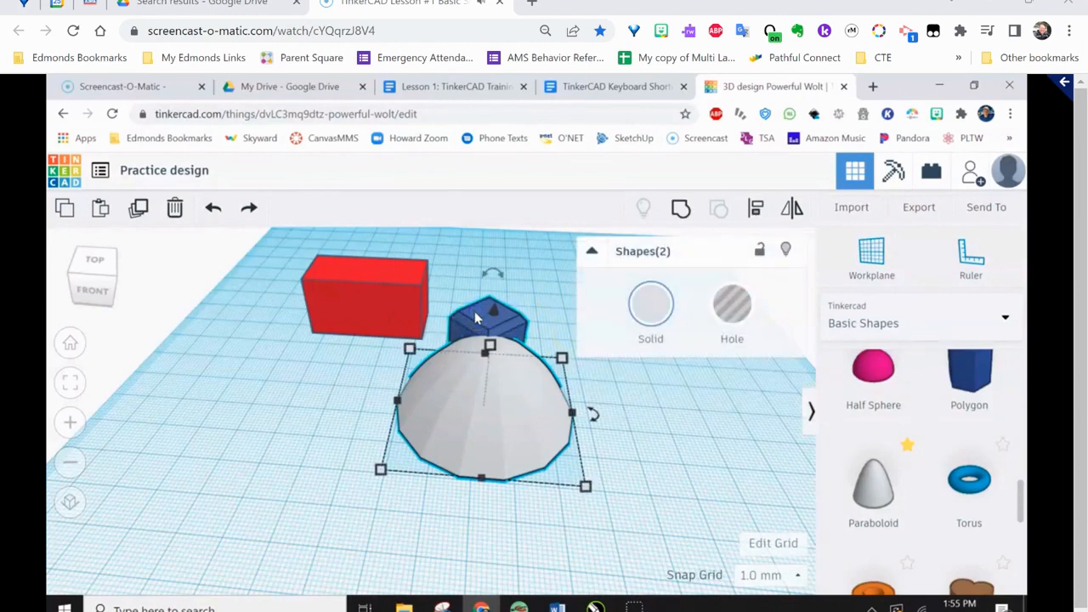
pyautogui.click(174, 208)
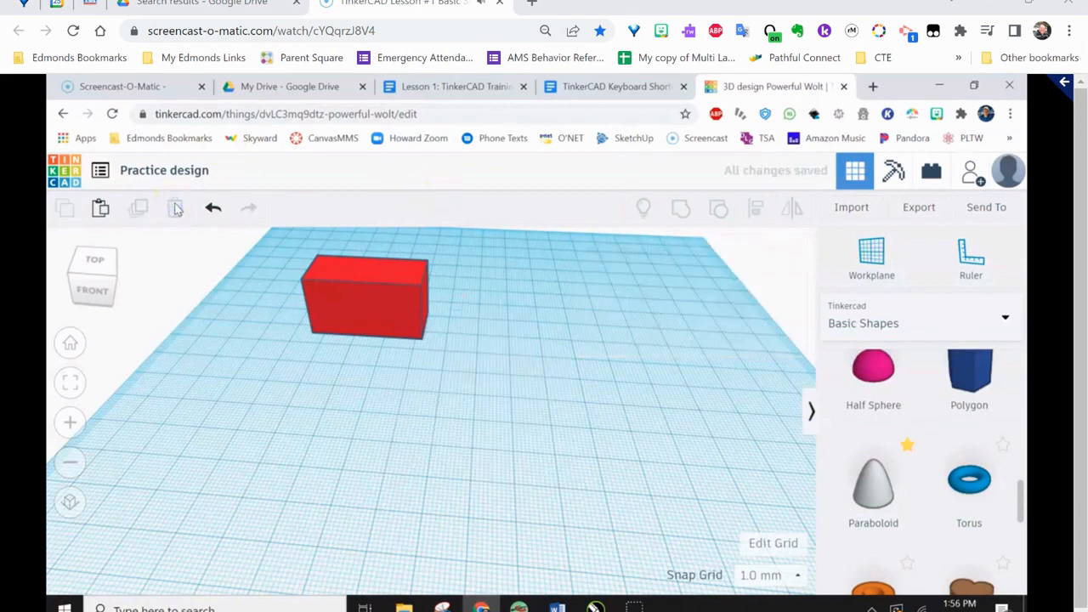
pyautogui.click(213, 209)
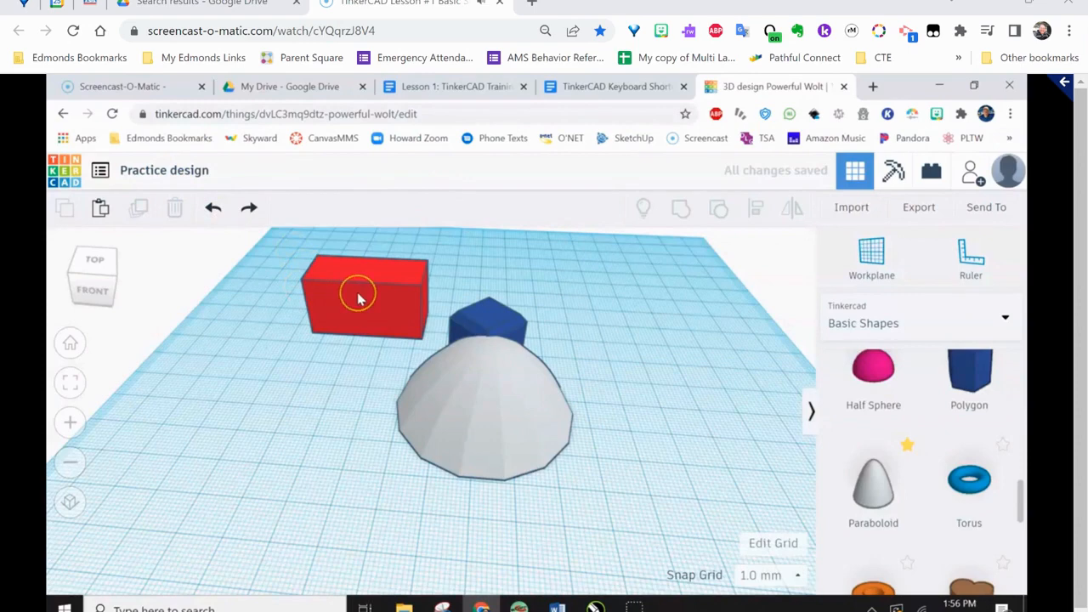
# Duplicate the paraboloid and move the copy off the original to an empty area of the workplane
pyautogui.moveTo(612, 447); pyautogui.dragTo(465, 450, button='right')
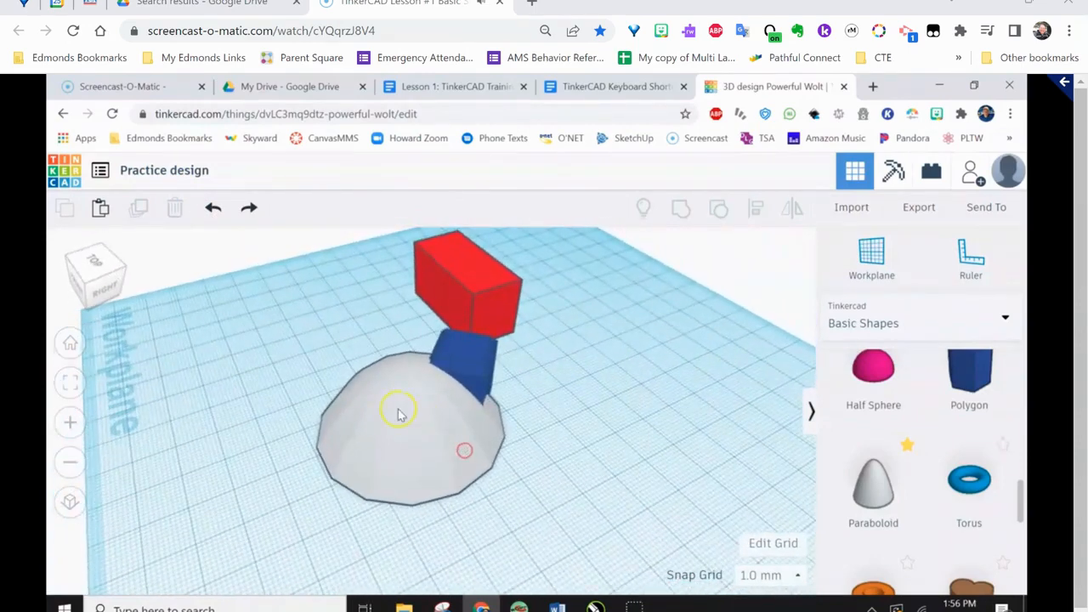
pyautogui.click(418, 396)
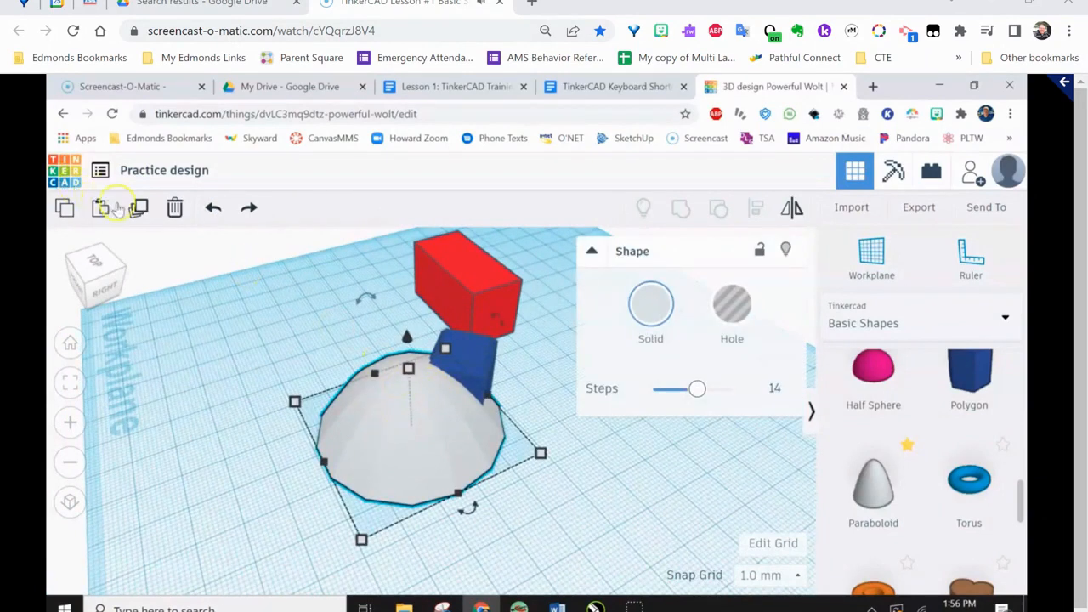
pyautogui.click(65, 209)
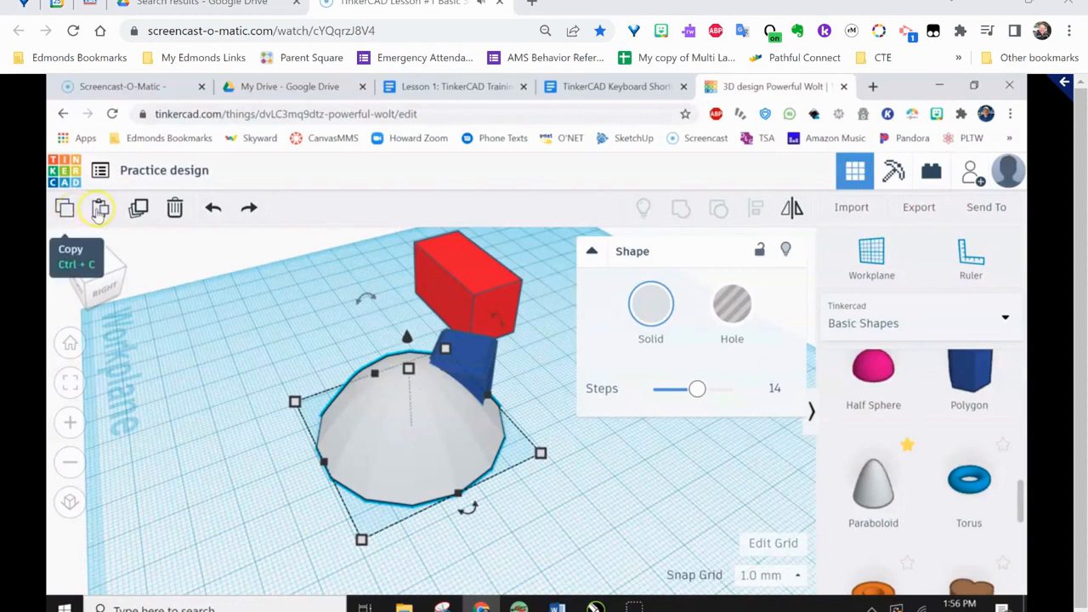
pyautogui.click(138, 209)
pyautogui.click(444, 493)
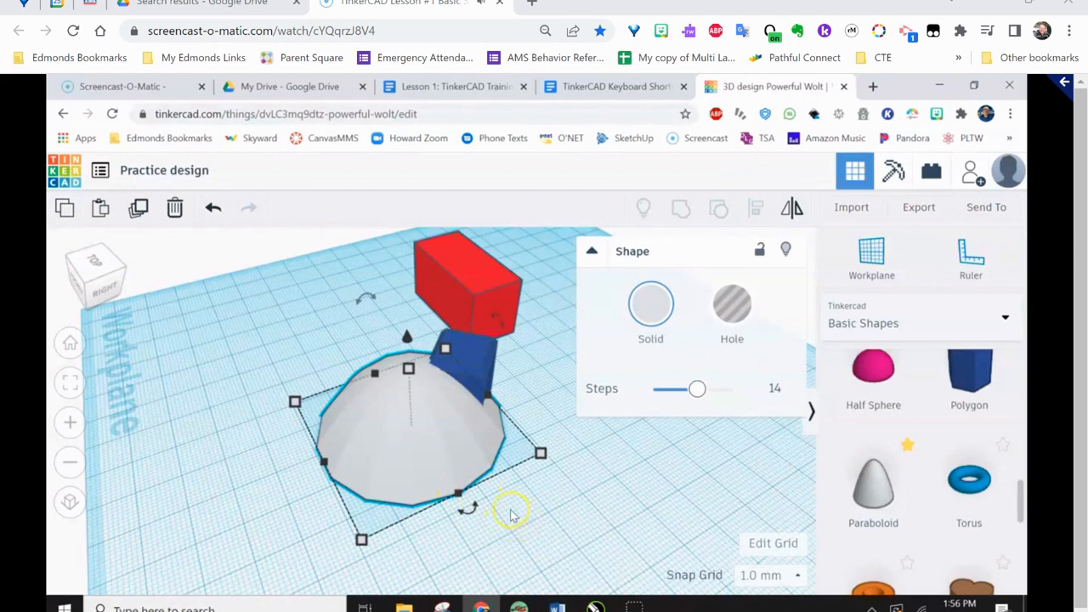
pyautogui.moveTo(403, 430); pyautogui.dragTo(225, 334)
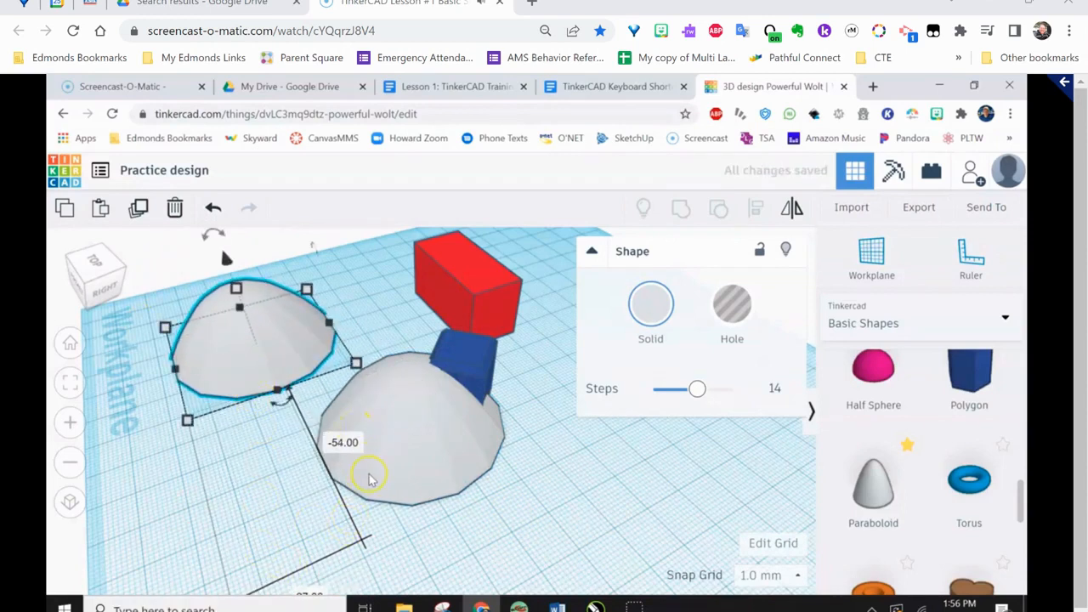
# Duplicate both paraboloids together, move the pair of copies about 70 mm and 19 mm away, and delete that pair
pyautogui.keyDown('shift'); pyautogui.click(403, 434); pyautogui.keyUp('shift')
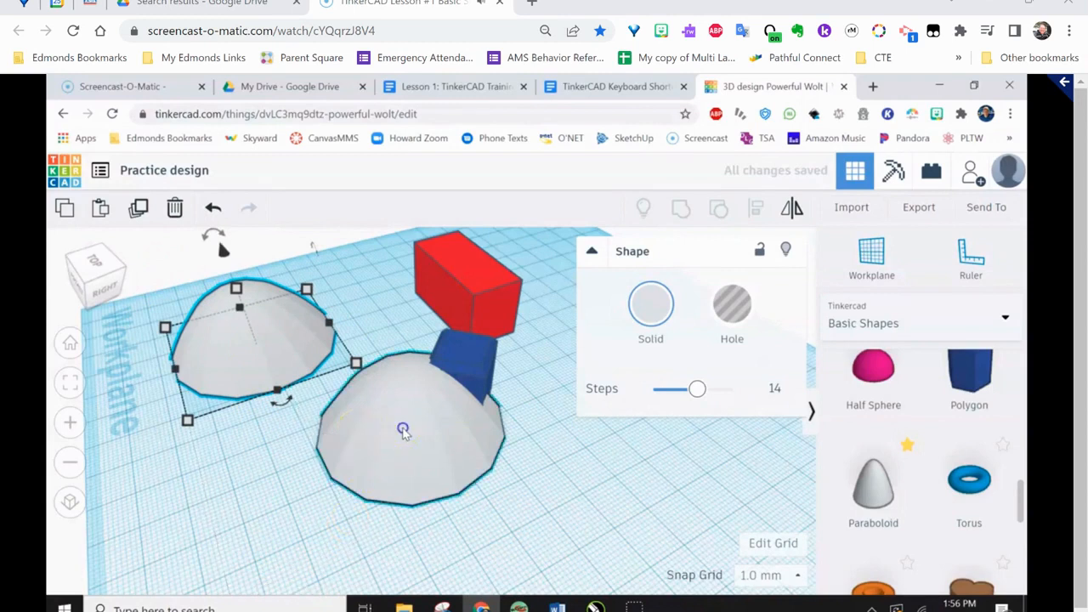
pyautogui.click(139, 213)
pyautogui.moveTo(336, 387); pyautogui.dragTo(214, 423)
pyautogui.scroll(-3, 149, 317)
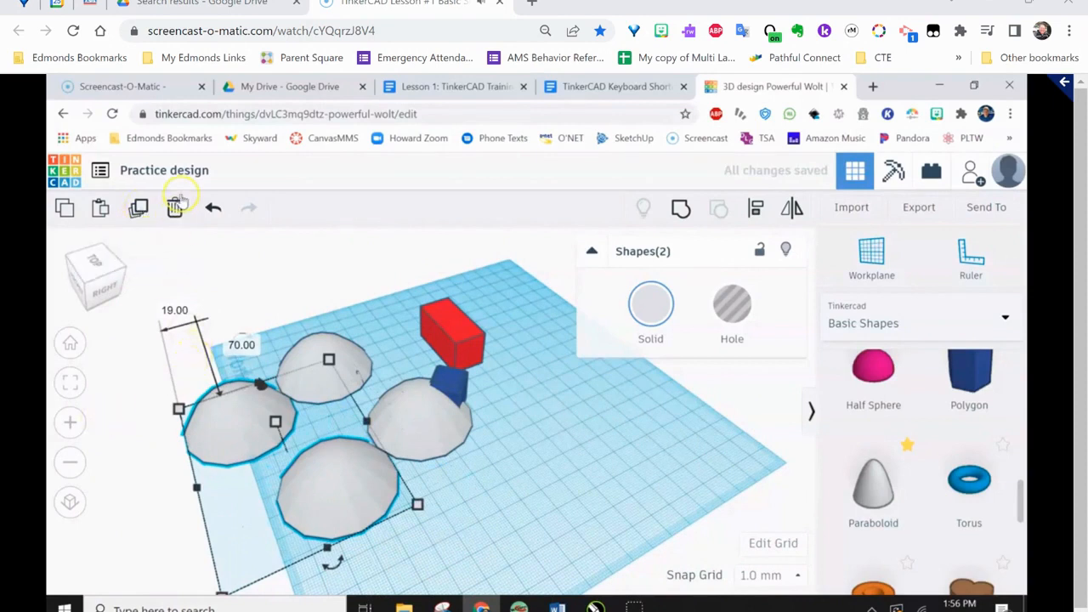
pyautogui.click(177, 207)
pyautogui.moveTo(280, 491); pyautogui.dragTo(431, 506, button='right')
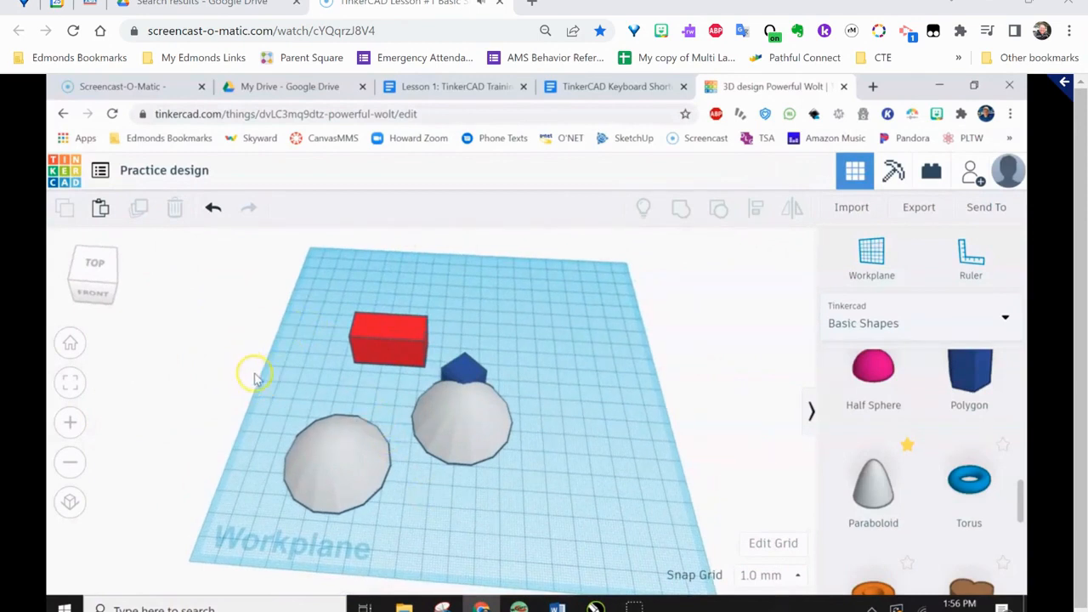
# Remove the extra paraboloid and move the remaining one about 44 mm and 24 mm away from the blue polygon
pyautogui.moveTo(268, 298); pyautogui.dragTo(376, 496)
pyautogui.moveTo(268, 400); pyautogui.dragTo(214, 369)
pyautogui.click(330, 449)
pyautogui.moveTo(332, 451)
pyautogui.mouseDown()
pyautogui.moveTo(452, 423)
pyautogui.moveTo(383, 438)
pyautogui.moveTo(350, 462)
pyautogui.mouseUp()
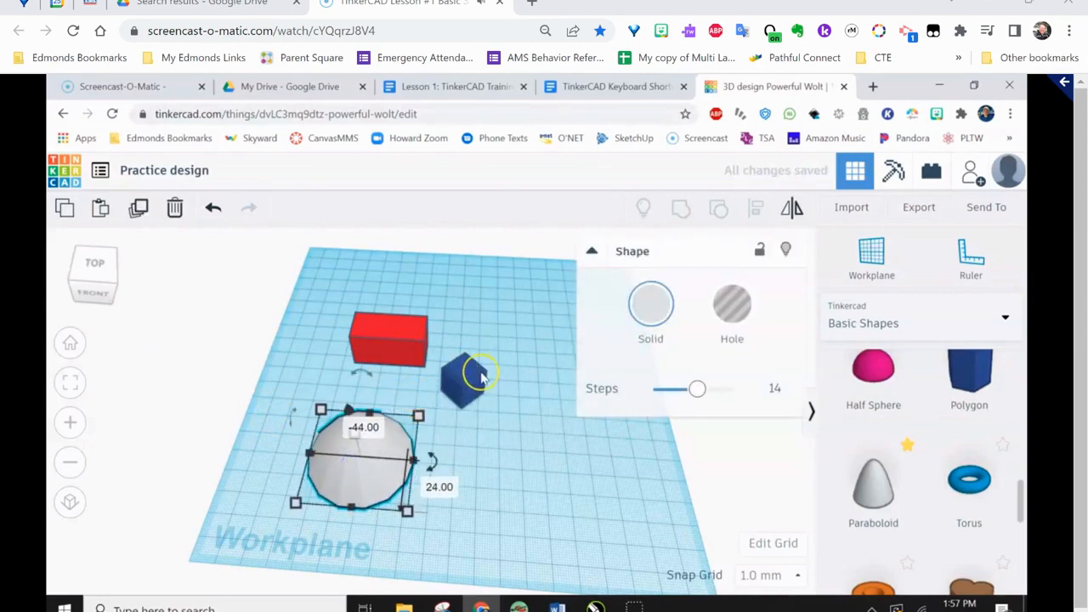
pyautogui.click(521, 465)
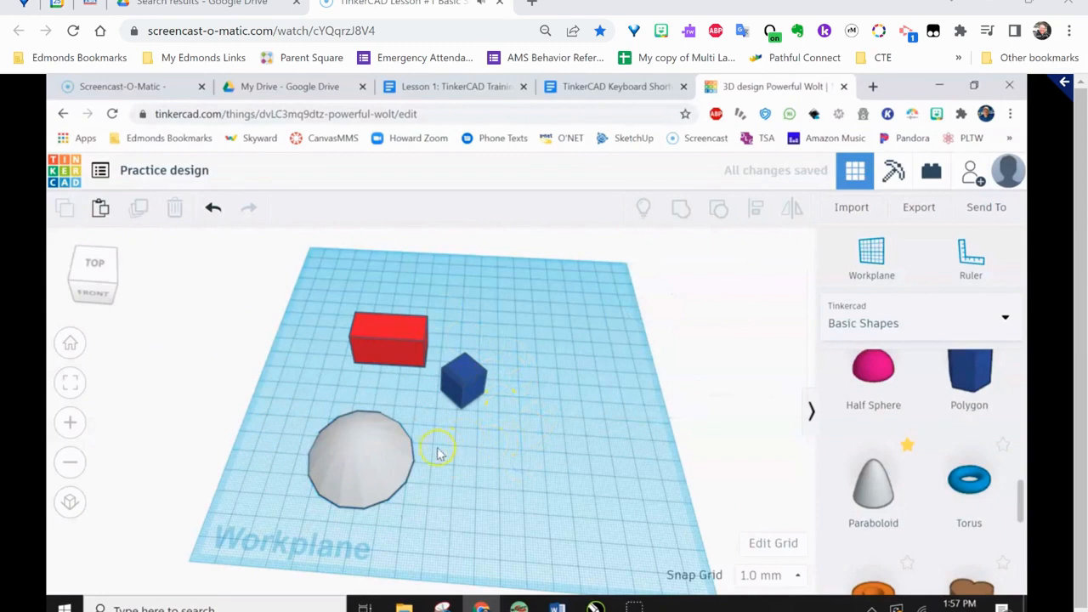
# Collapse the paraboloid's shape properties, and hide and show the shapes library again
pyautogui.click(359, 431)
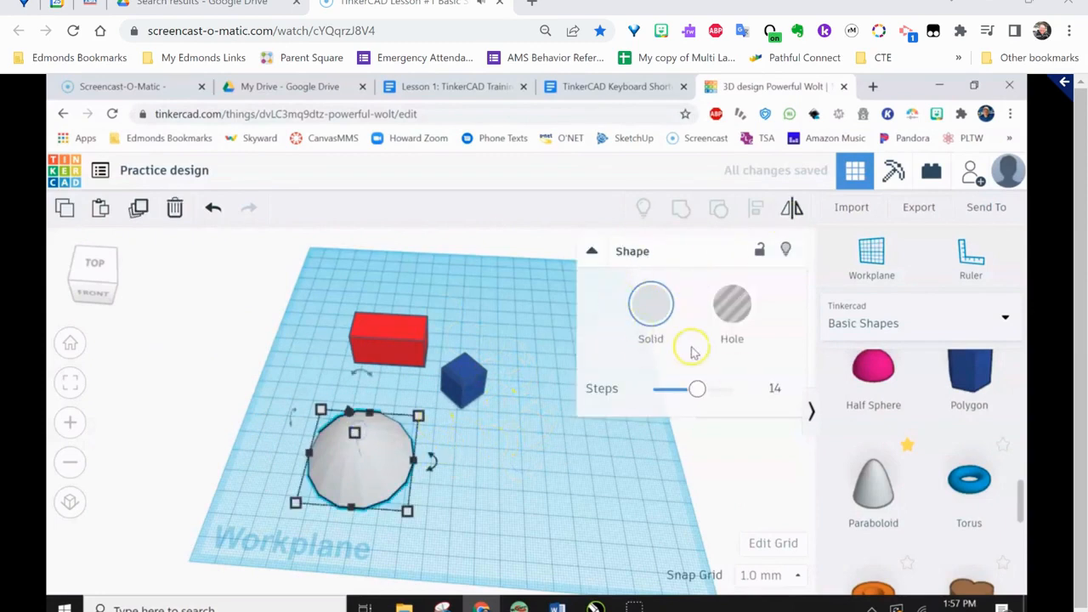
pyautogui.click(593, 252)
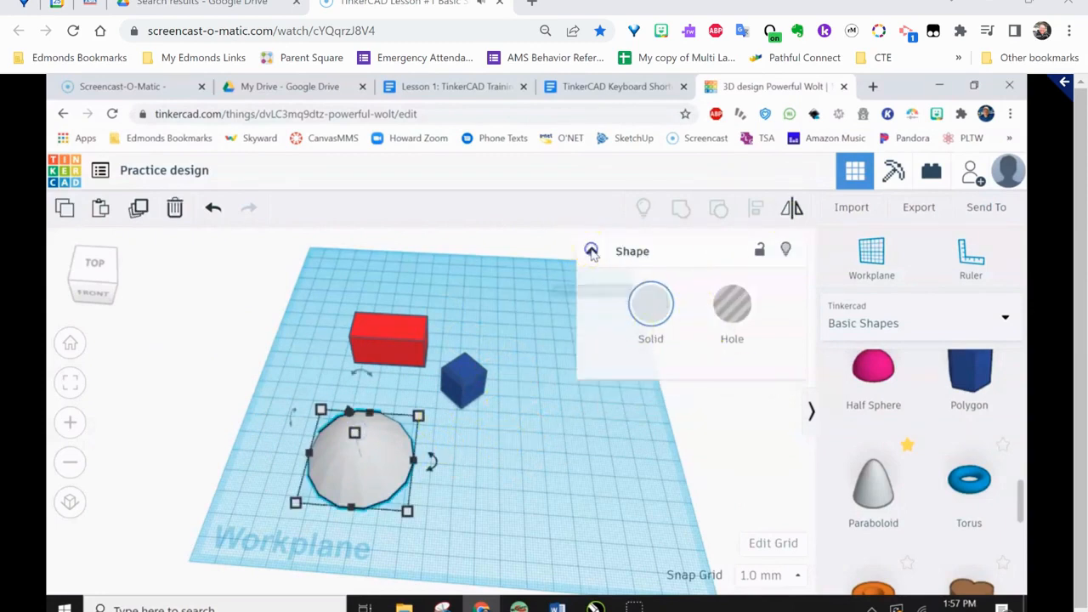
pyautogui.click(593, 253)
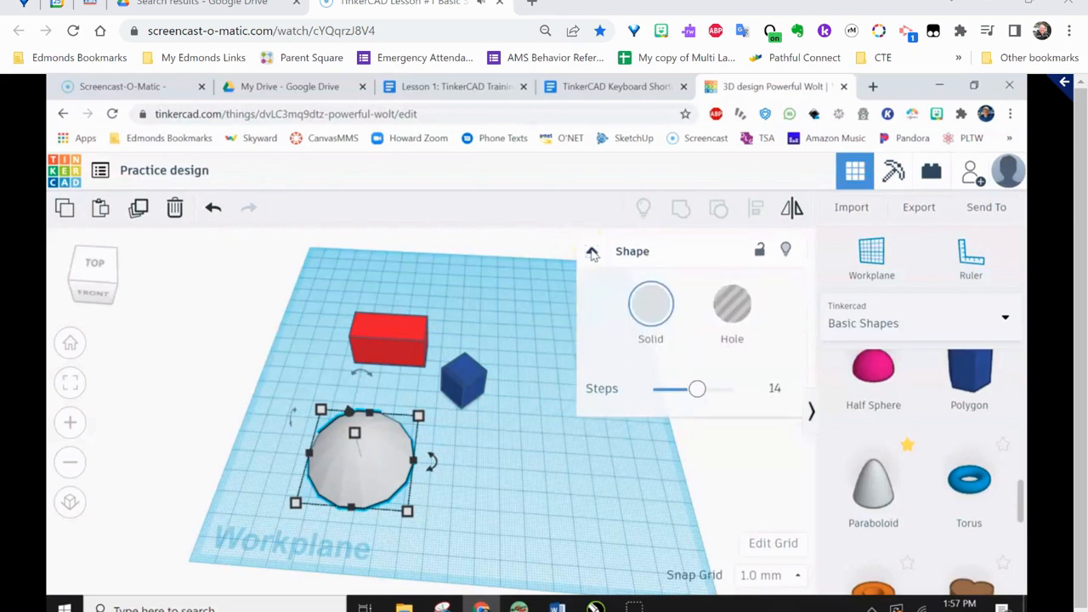
pyautogui.click(593, 252)
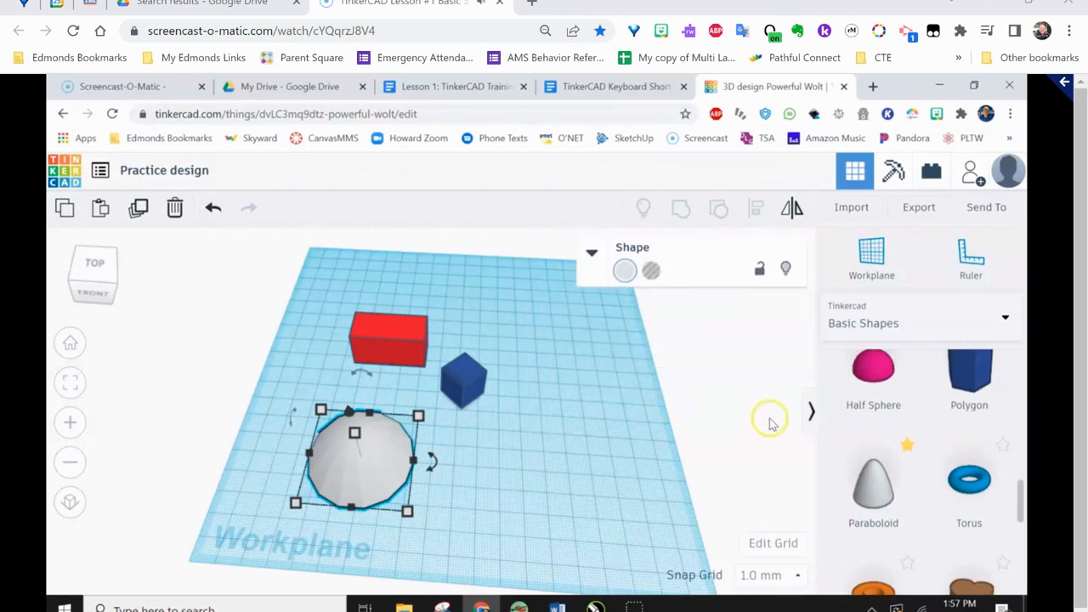
pyautogui.click(811, 413)
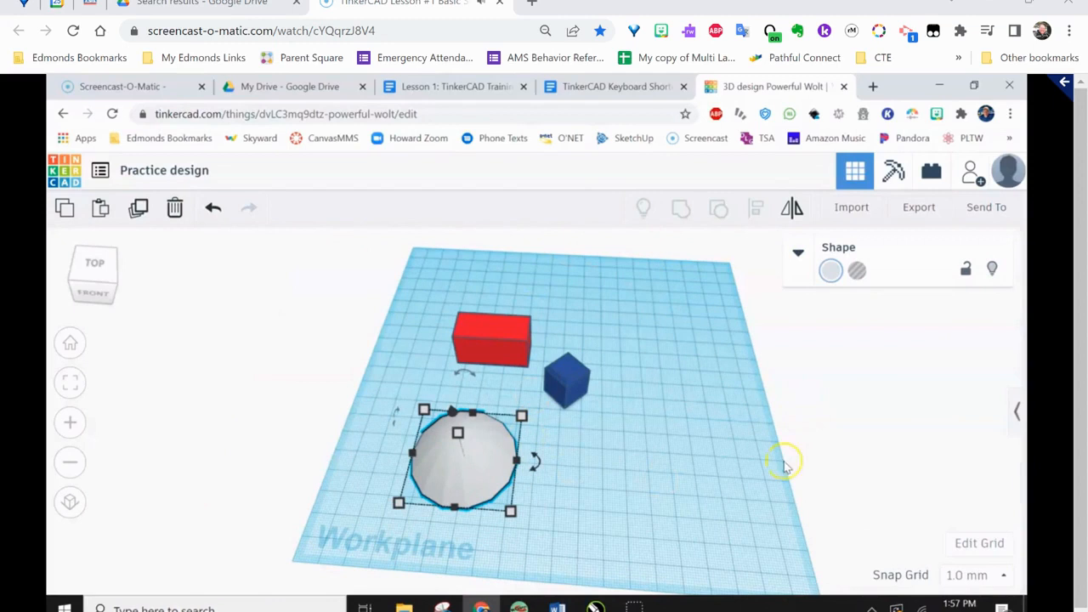
pyautogui.click(1017, 414)
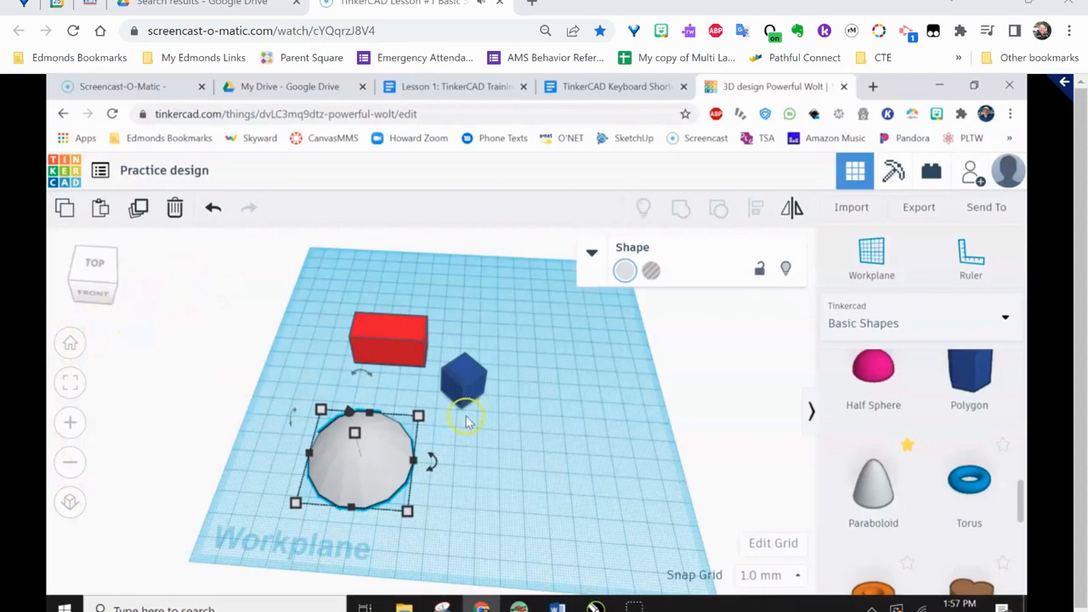
# Zoom and pan away from the shapes, and return to the home view
pyautogui.scroll(5, 312, 307)
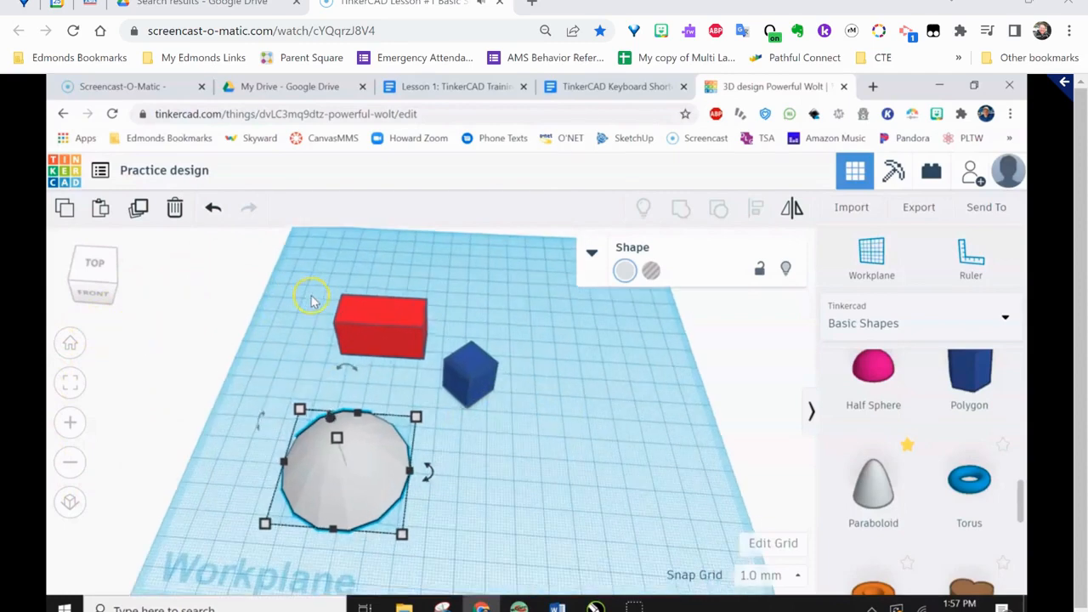
pyautogui.moveTo(443, 428); pyautogui.dragTo(182, 306, button='middle')
pyautogui.scroll(4, 486, 377)
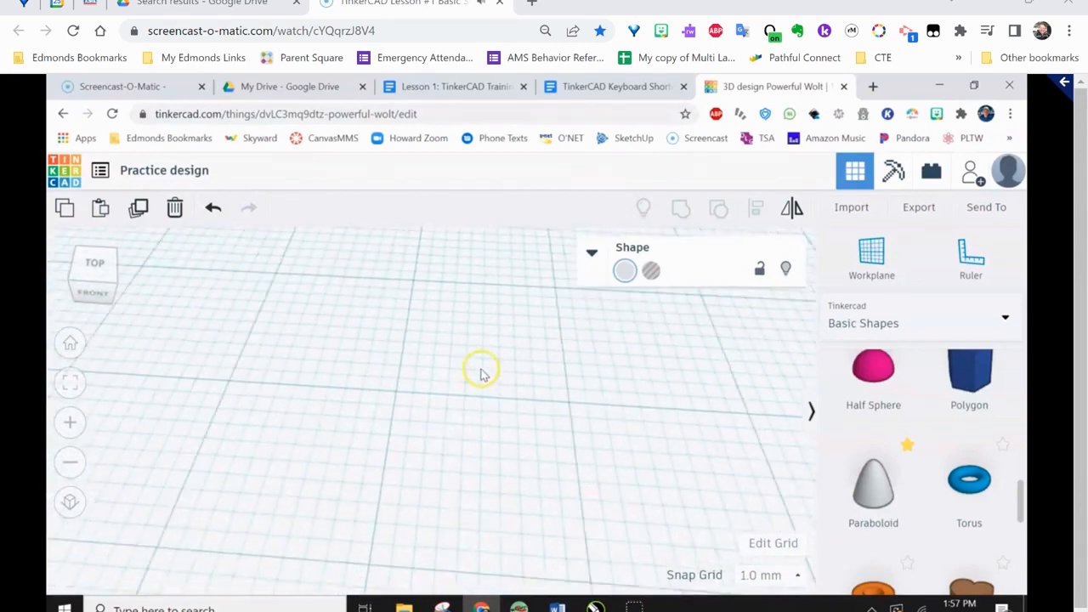
pyautogui.scroll(-4, 482, 374)
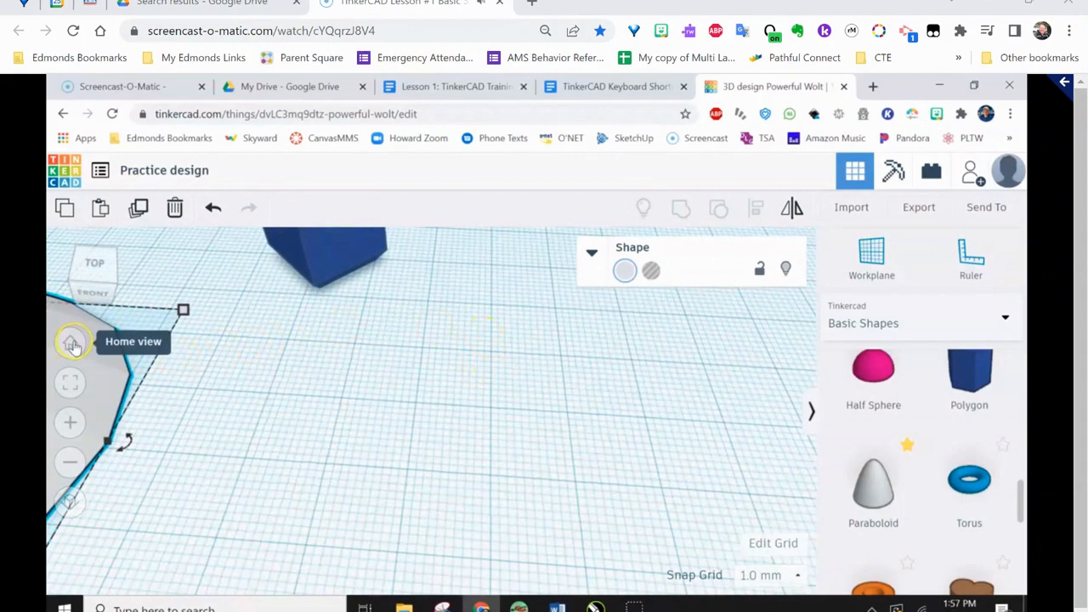
pyautogui.click(71, 343)
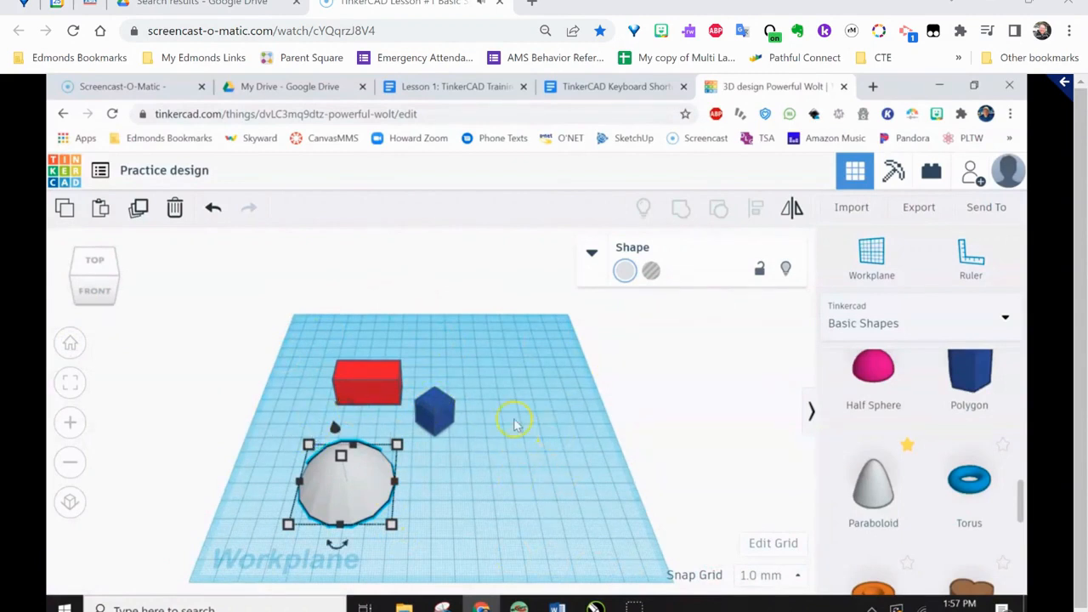
# Zoom in and out on the blue polygon, and pan the view across the workplane
pyautogui.click(498, 450)
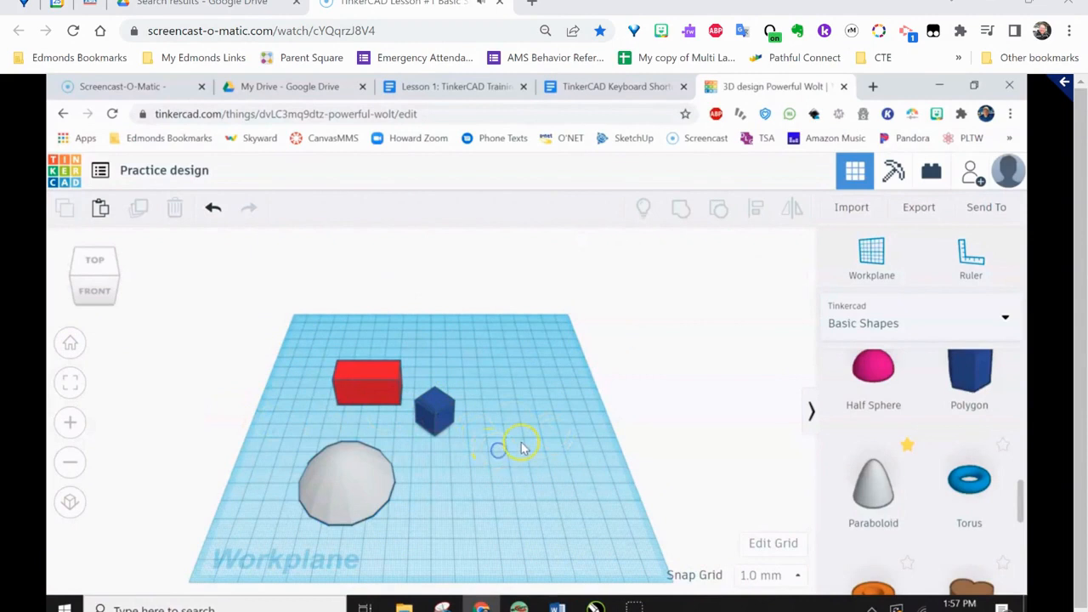
pyautogui.click(434, 414)
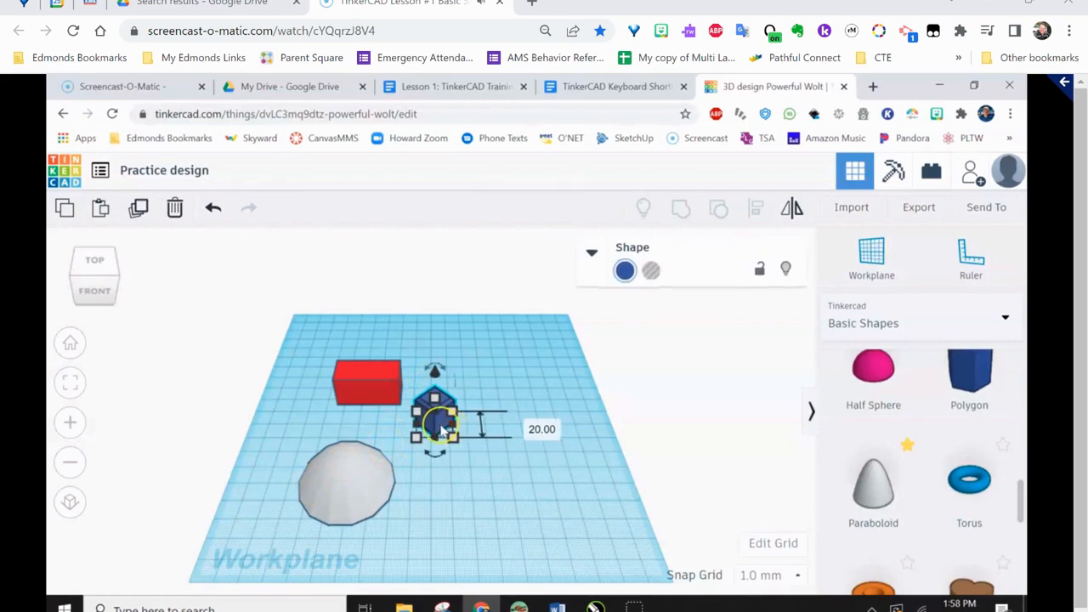
pyautogui.scroll(1, 440, 431)
pyautogui.scroll(5, 440, 431)
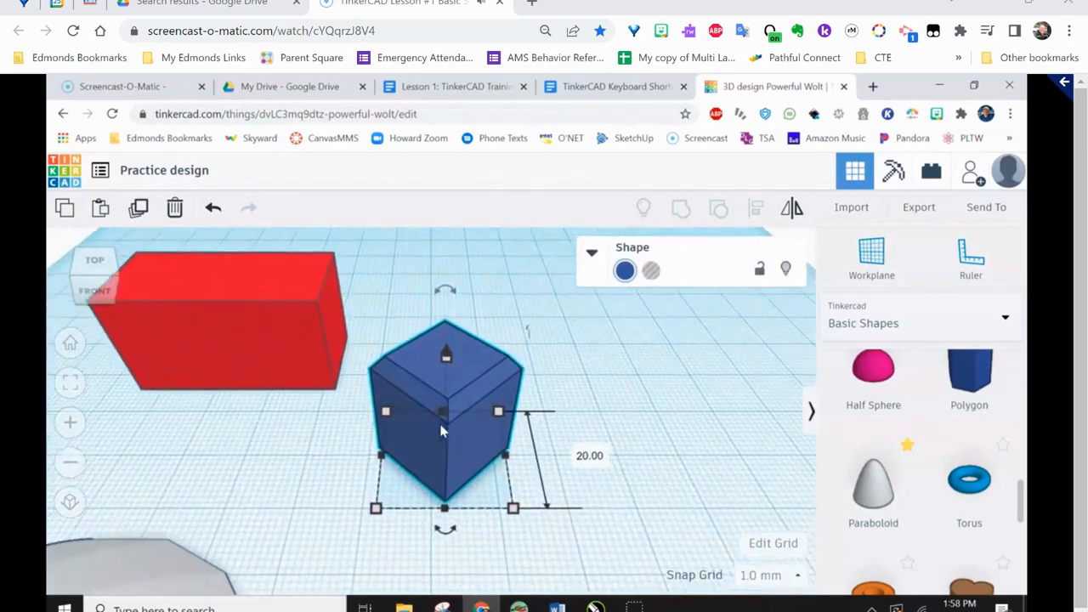
pyautogui.scroll(-6, 440, 431)
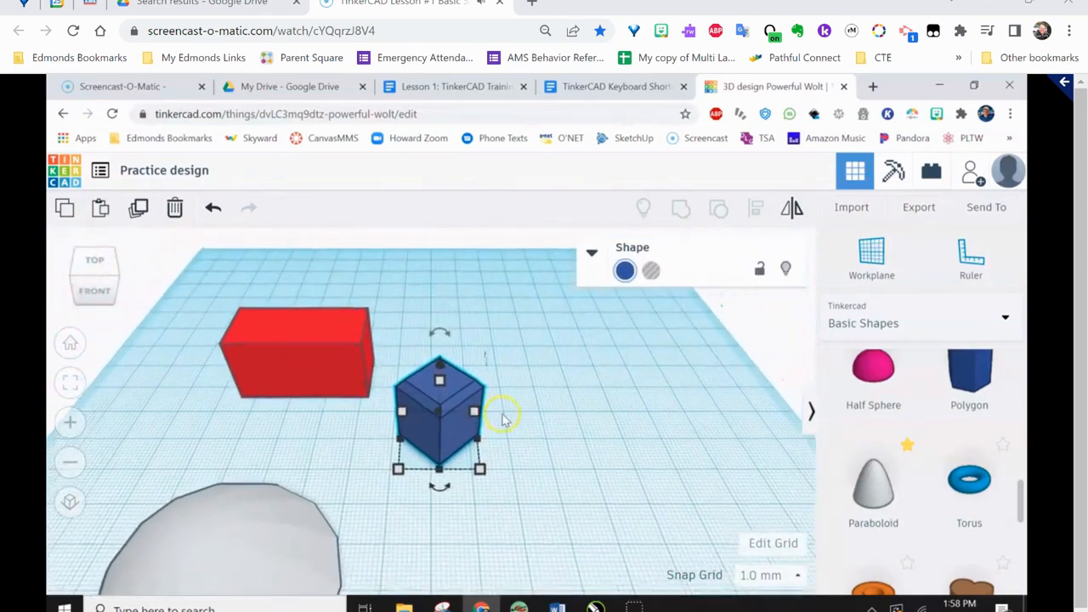
pyautogui.moveTo(520, 416); pyautogui.dragTo(164, 343, button='middle')
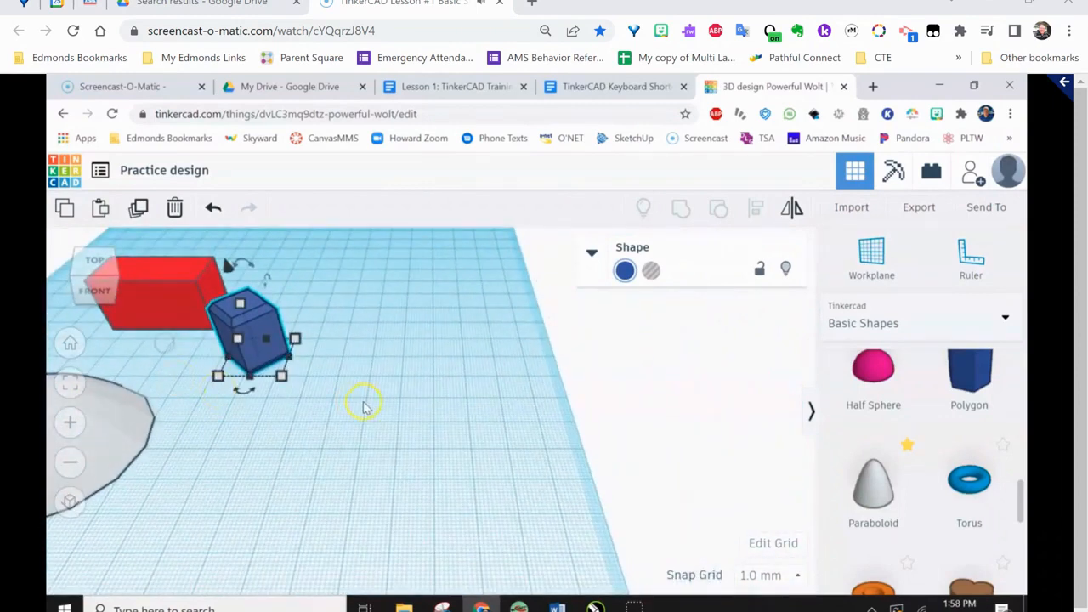
# Fit the view to the paraboloid, the red box and the blue polygon, one after another
pyautogui.click(101, 414)
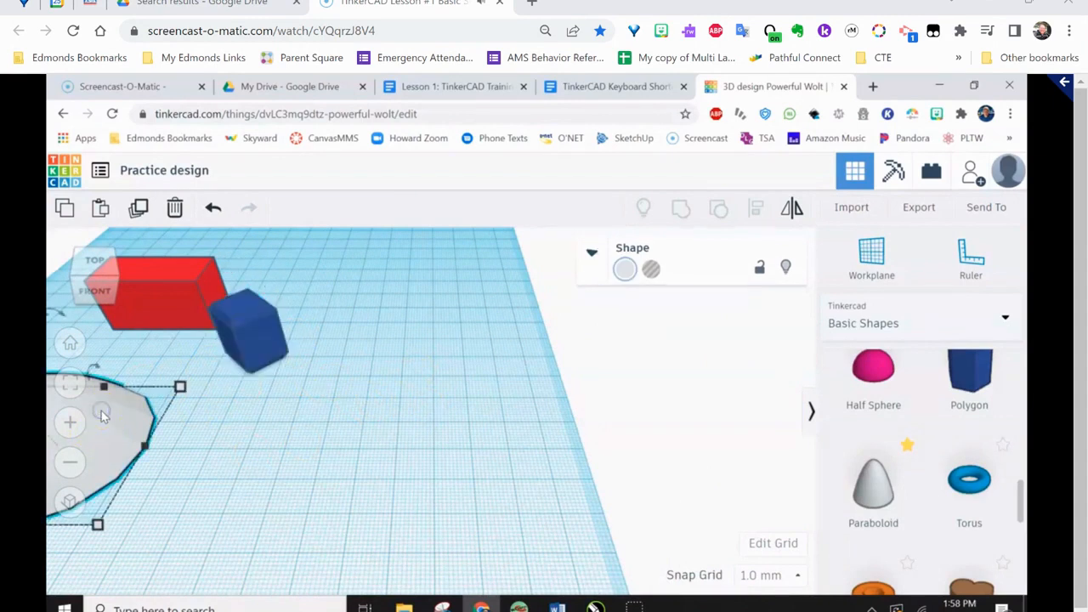
pyautogui.click(70, 382)
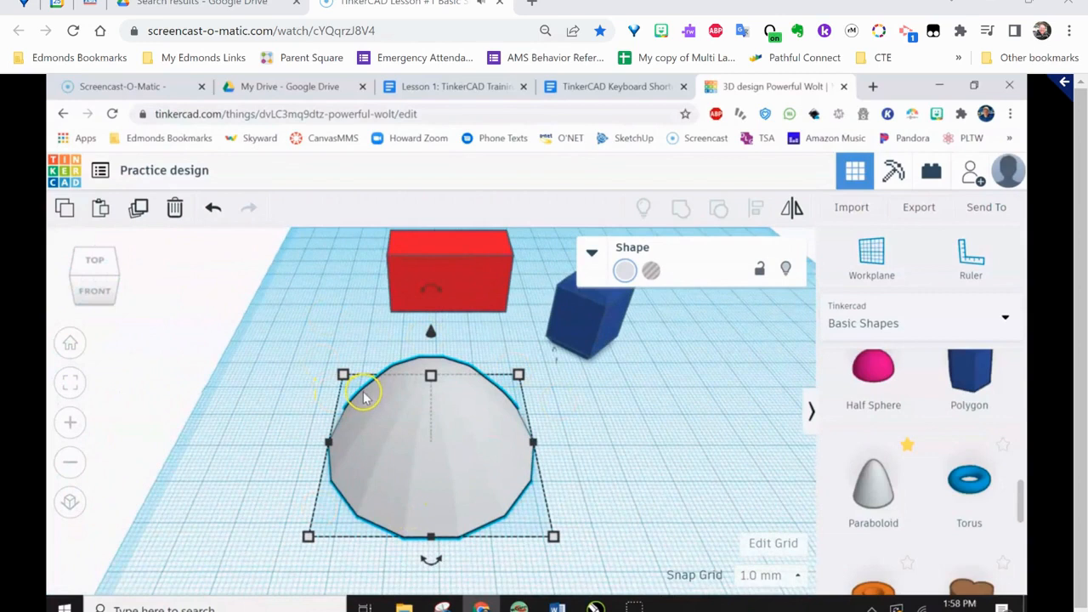
pyautogui.click(486, 267)
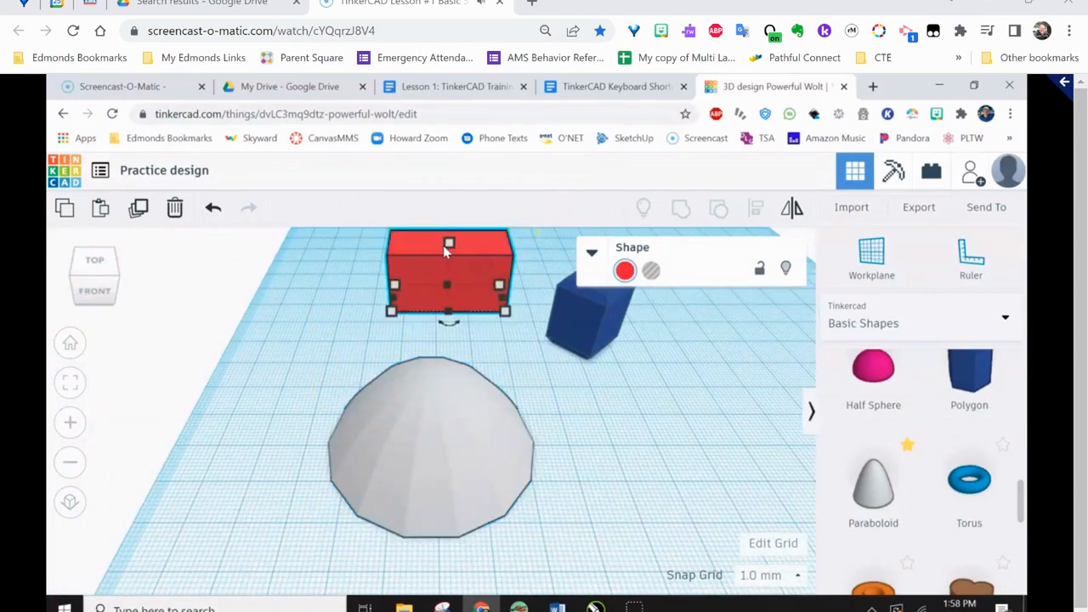
pyautogui.click(70, 387)
pyautogui.click(751, 513)
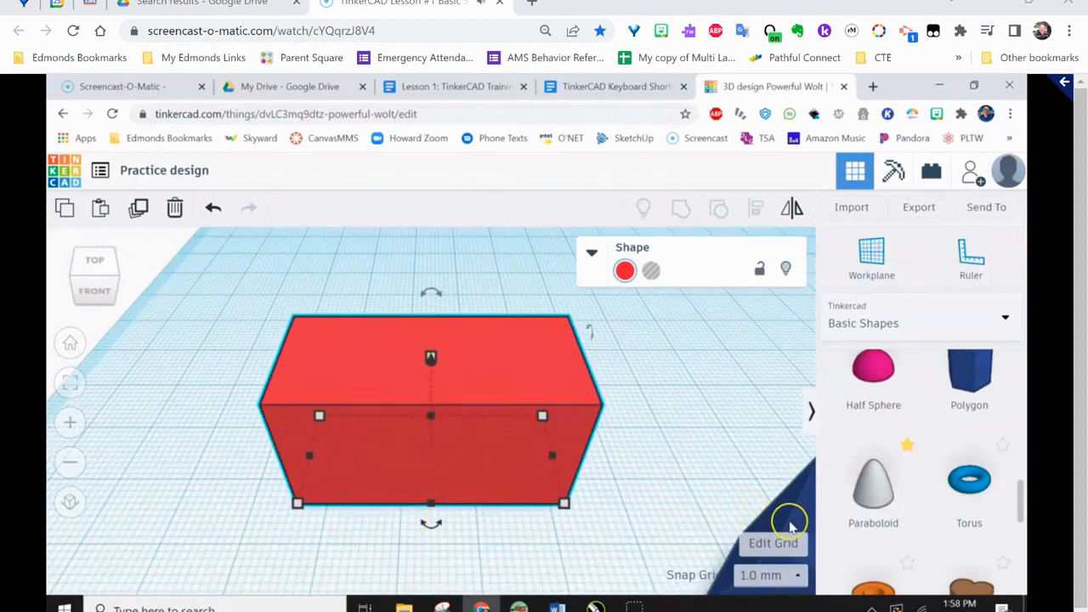
pyautogui.click(72, 389)
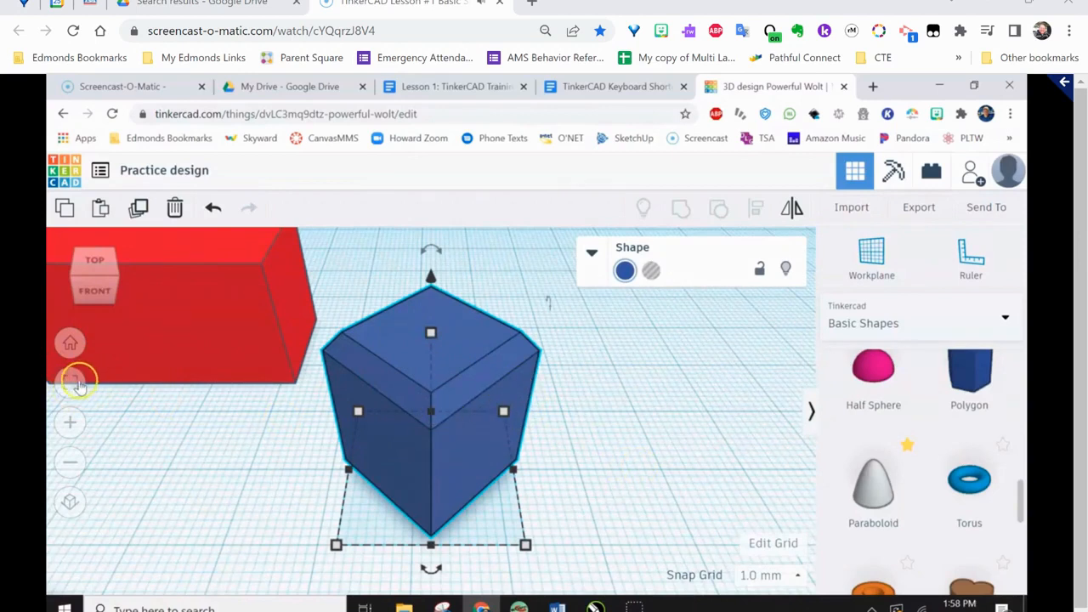
# Zoom in and out one increment on the blue polygon, and return to the home view
pyautogui.click(71, 430)
pyautogui.click(72, 431)
pyautogui.click(71, 465)
pyautogui.click(71, 465)
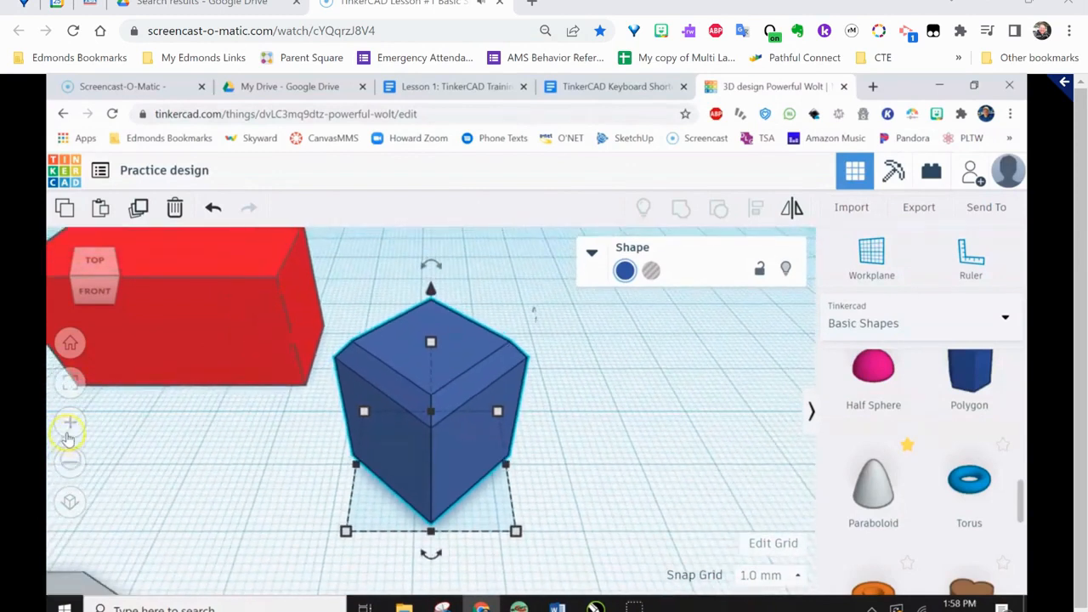
pyautogui.click(71, 346)
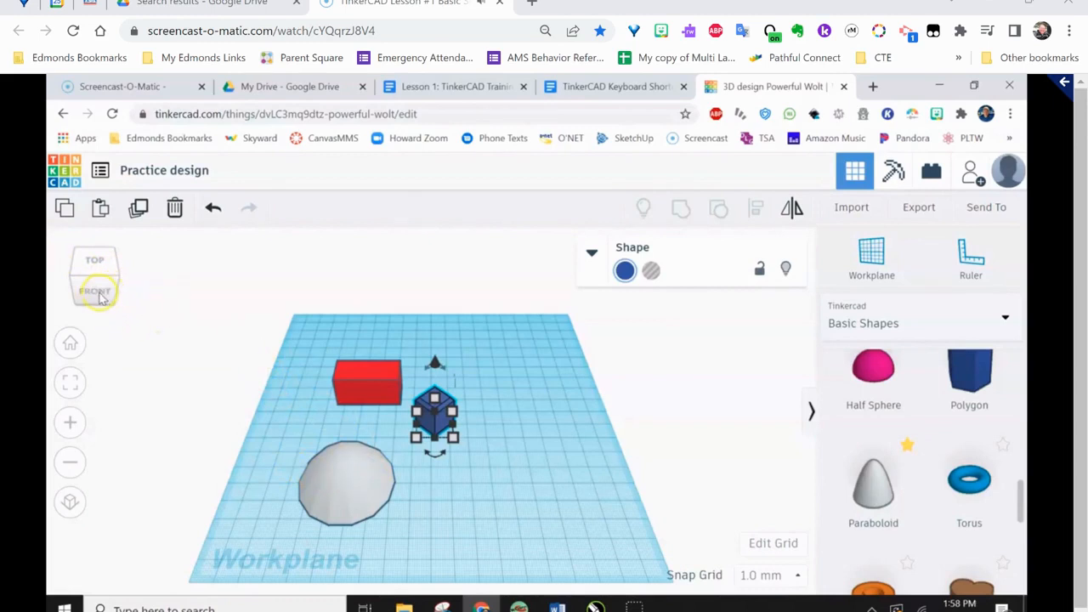
# Fit the view to the blue polygon and look at it from the front, right and left
pyautogui.moveTo(418, 438)
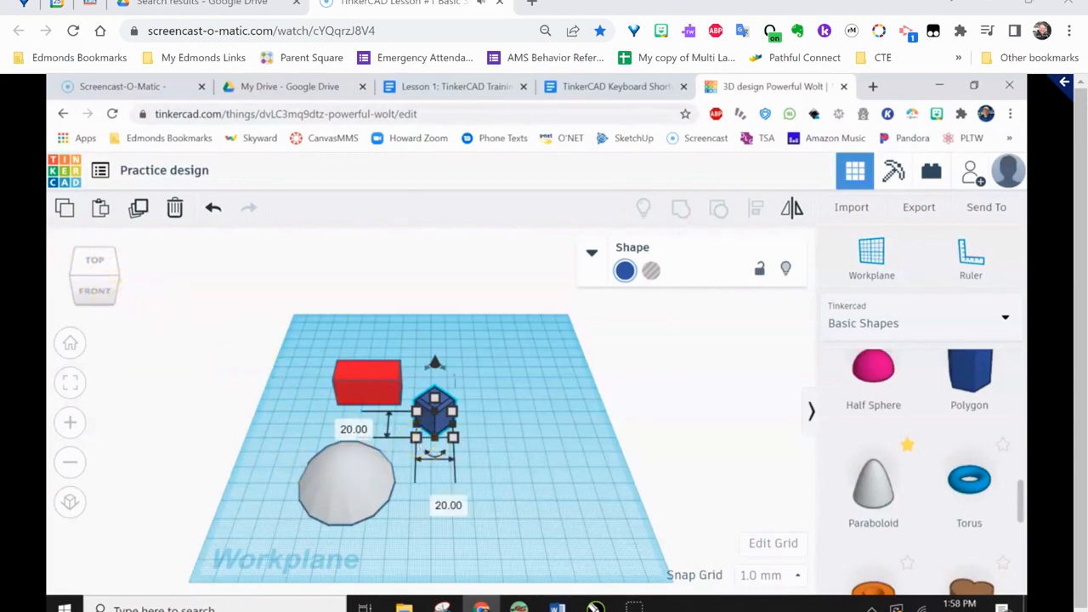
pyautogui.click(71, 383)
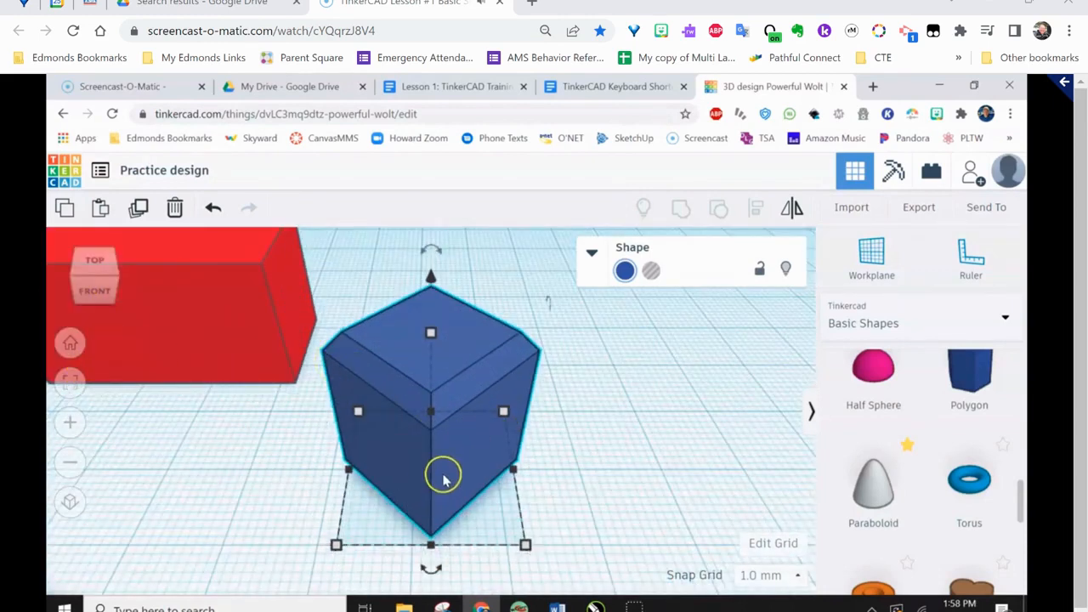
pyautogui.click(95, 291)
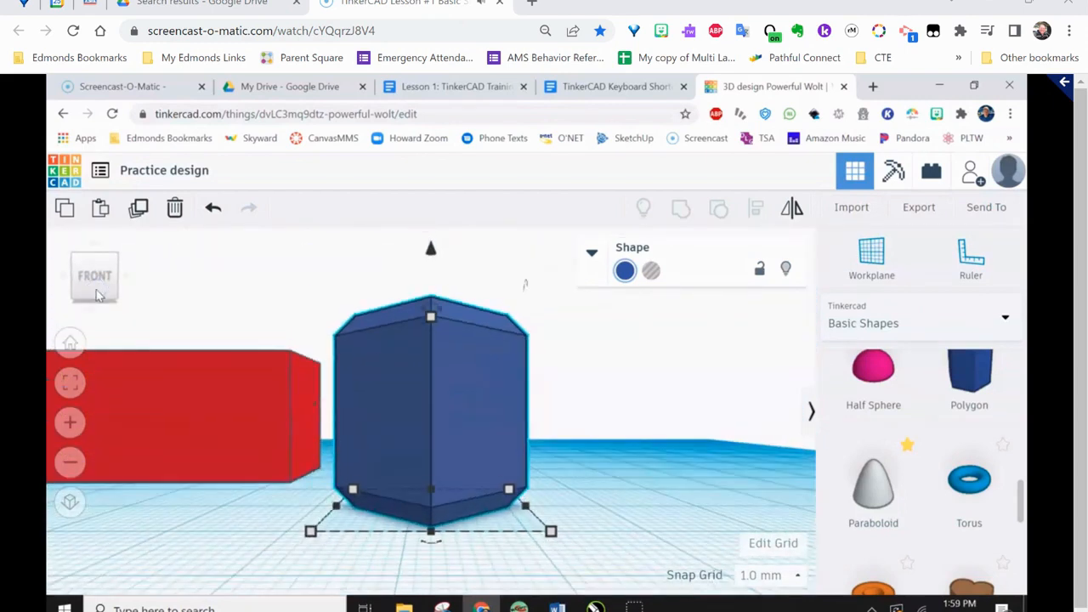
pyautogui.click(126, 283)
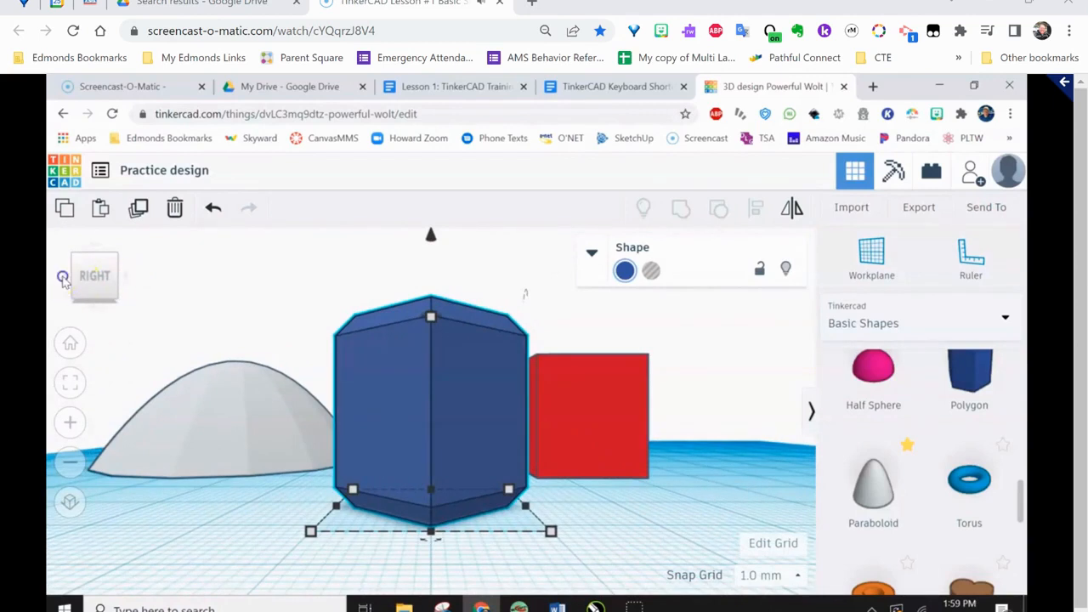
pyautogui.click(63, 278)
pyautogui.click(63, 278)
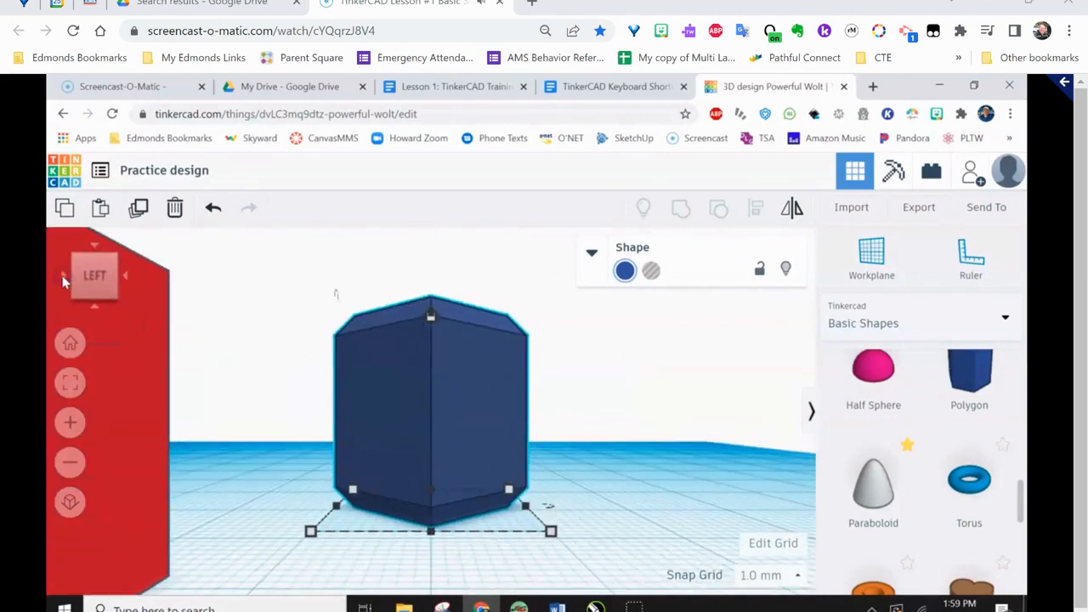
# Look at the blue polygon from the top, bottom and right, and return to the top view
pyautogui.click(95, 247)
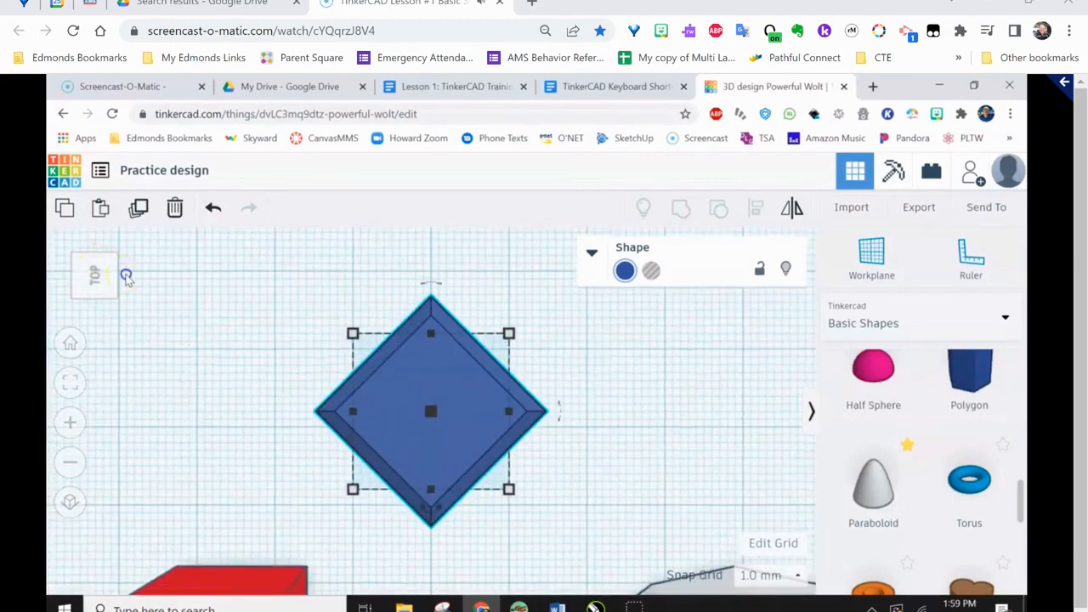
pyautogui.click(100, 317)
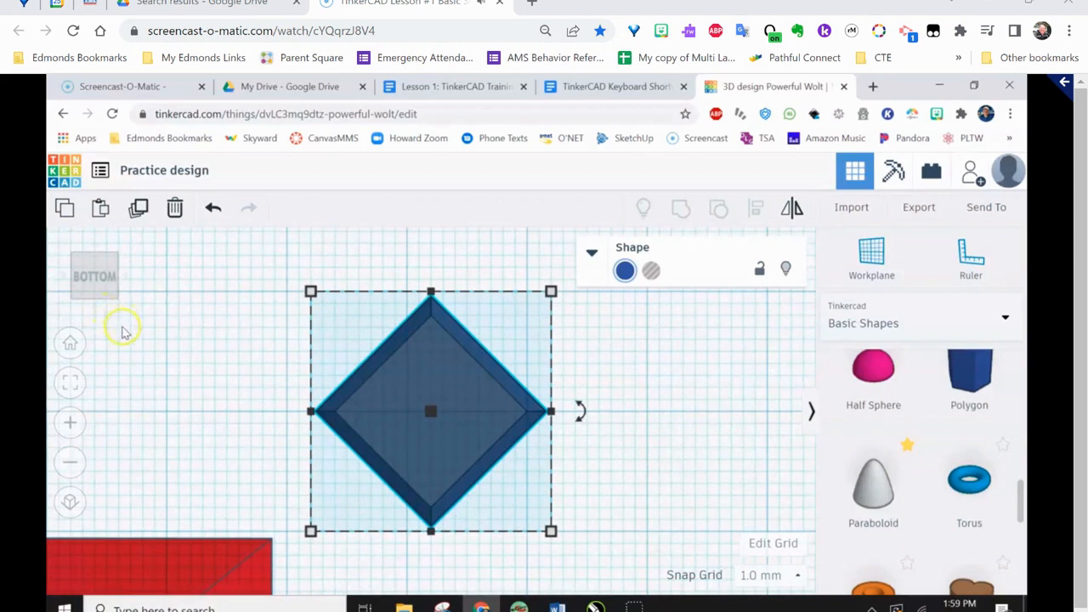
pyautogui.click(125, 279)
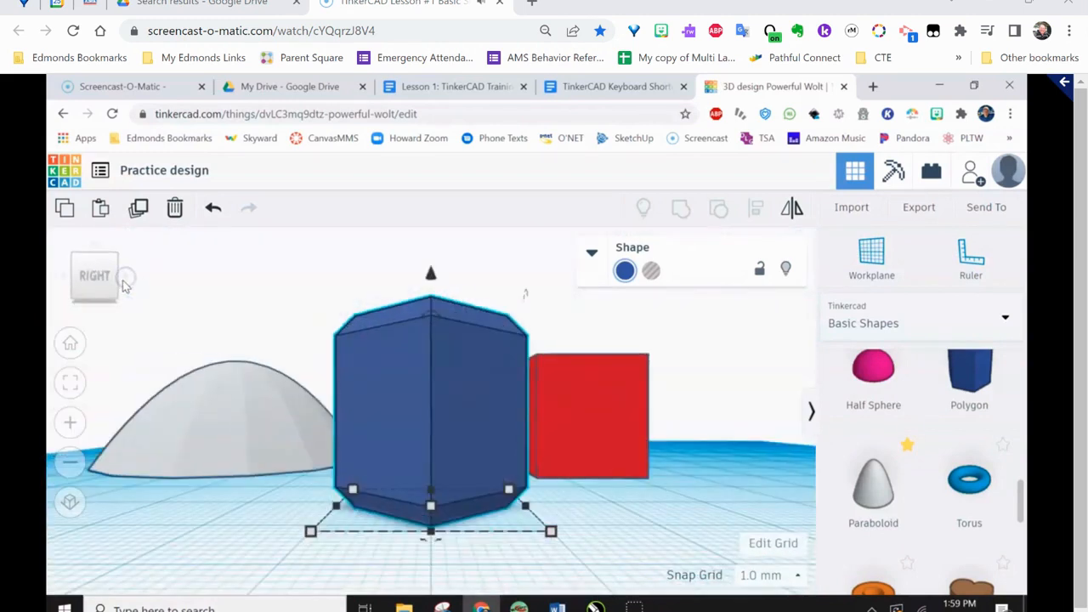
pyautogui.click(94, 246)
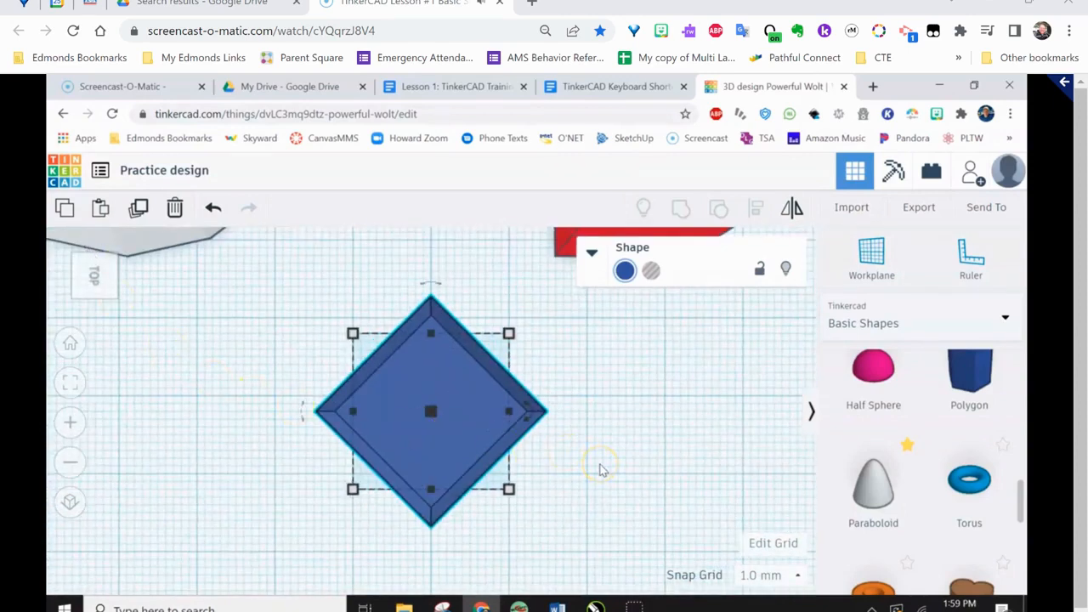
# Orbit to an angled view of the blue polygon, and look at it from the top and back
pyautogui.moveTo(600, 462); pyautogui.dragTo(545, 407, button='right')
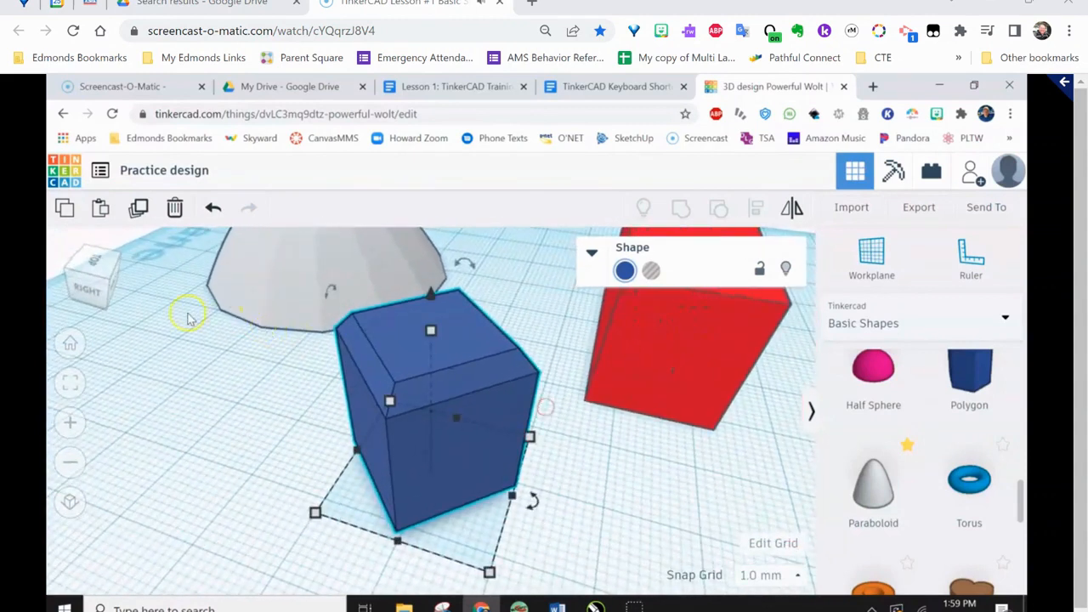
pyautogui.click(100, 271)
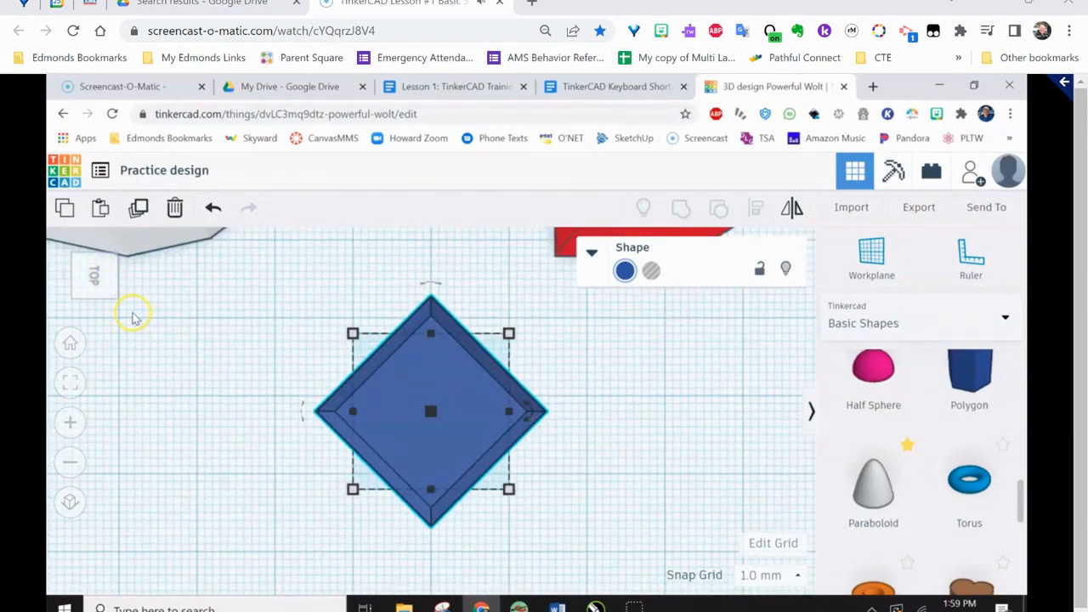
pyautogui.click(128, 283)
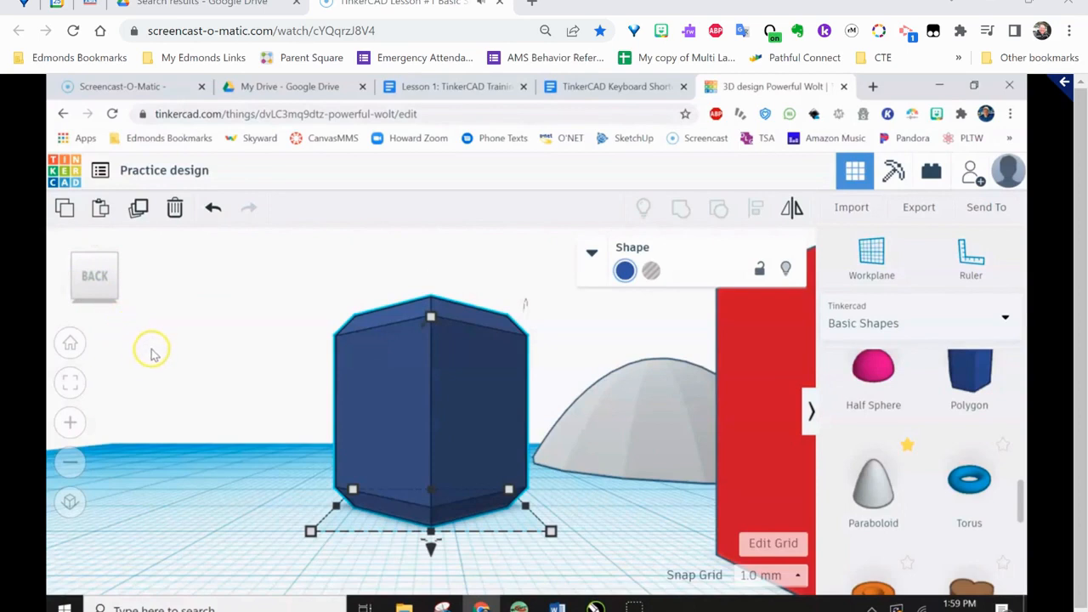
pyautogui.scroll(-3, 147, 374)
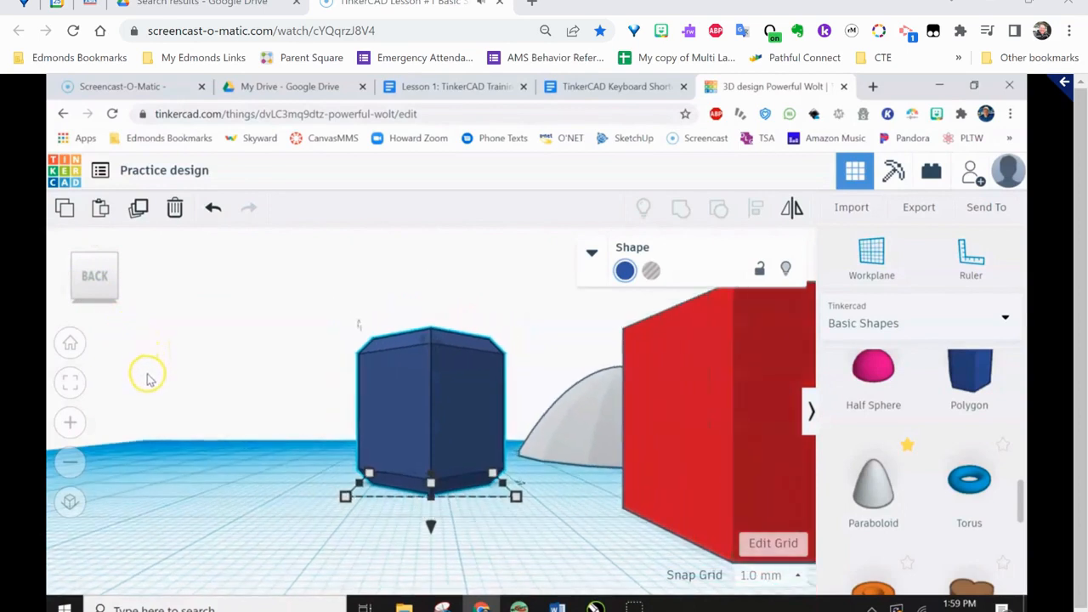
# Delete the red box, the blue polygon and the paraboloid together from the workplane
pyautogui.click(70, 343)
pyautogui.moveTo(298, 372); pyautogui.dragTo(529, 577)
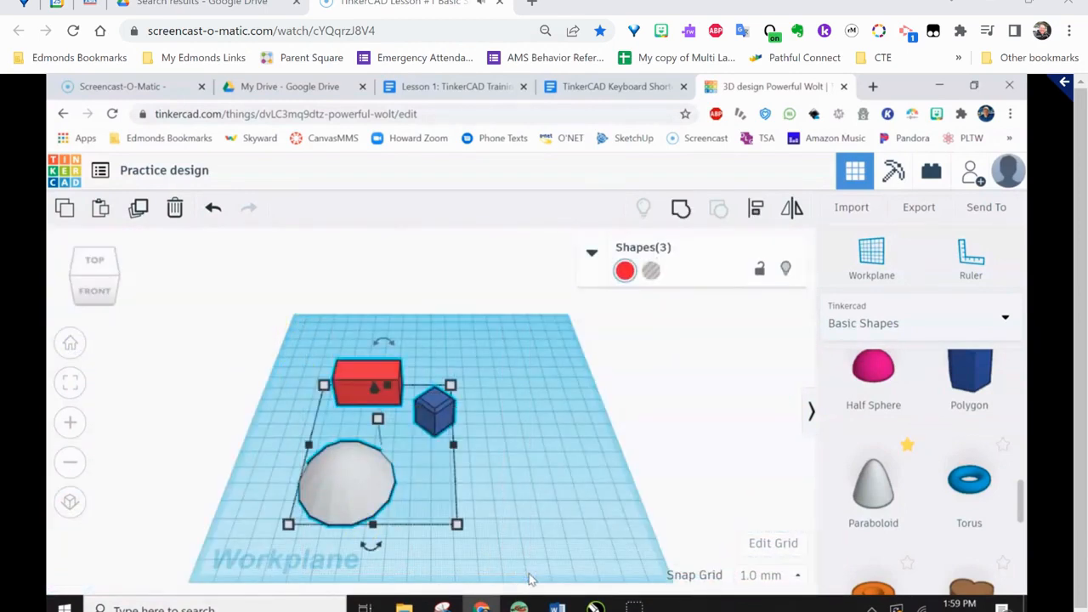
pyautogui.press('Delete')
# Place a purple cone from the basic shapes near the middle of the empty workplane
pyautogui.scroll(3, 899, 499)
pyautogui.scroll(3, 896, 498)
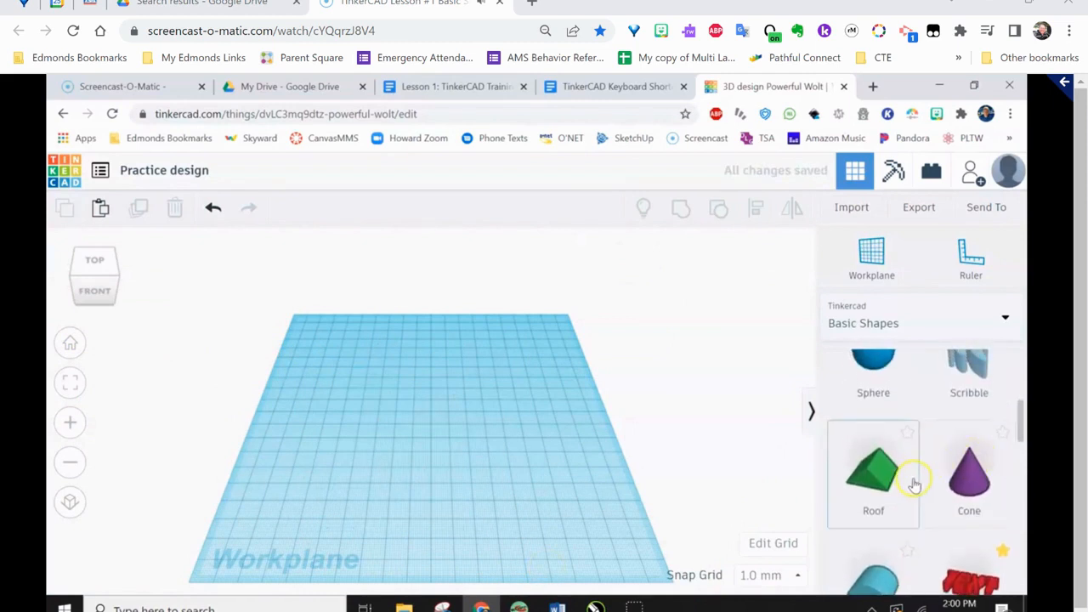
pyautogui.moveTo(970, 472); pyautogui.dragTo(447, 432)
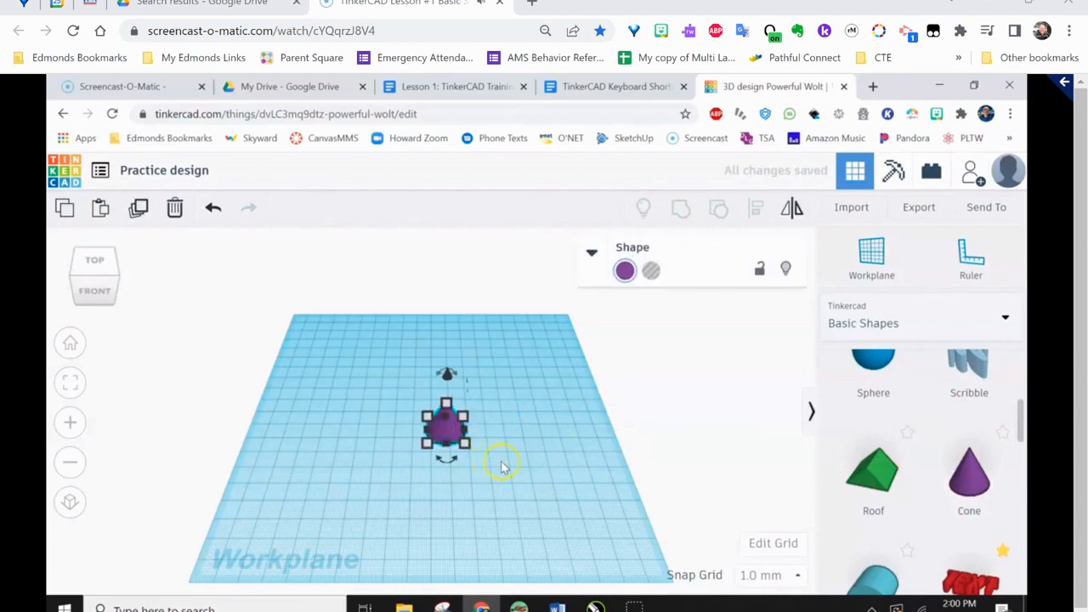
# Move the cone about 21 mm sideways and 31 mm toward the back of the workplane
pyautogui.scroll(2, 501, 463)
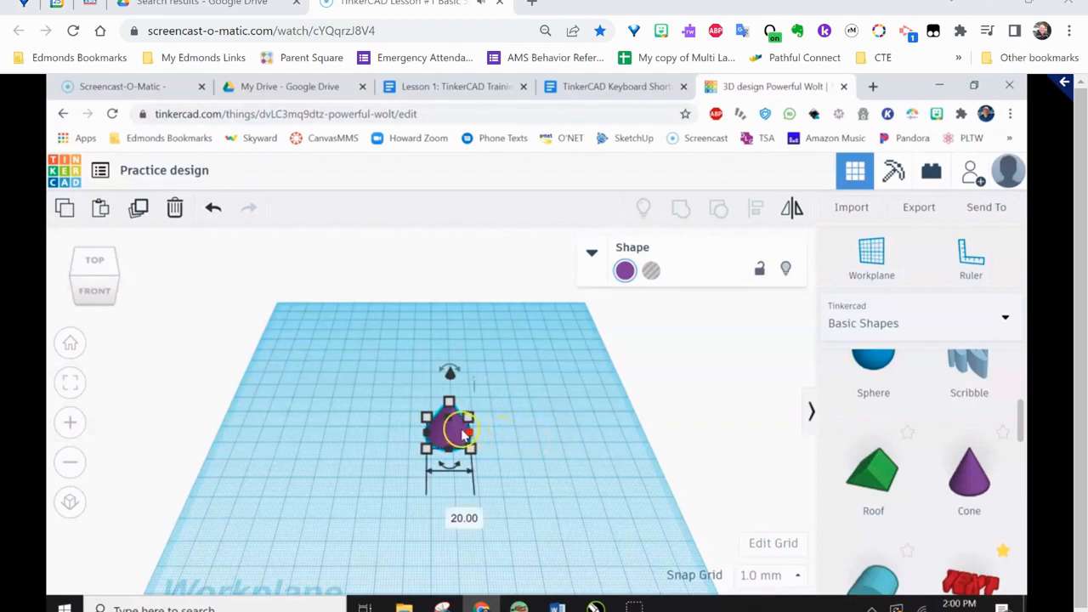
pyautogui.scroll(3, 453, 434)
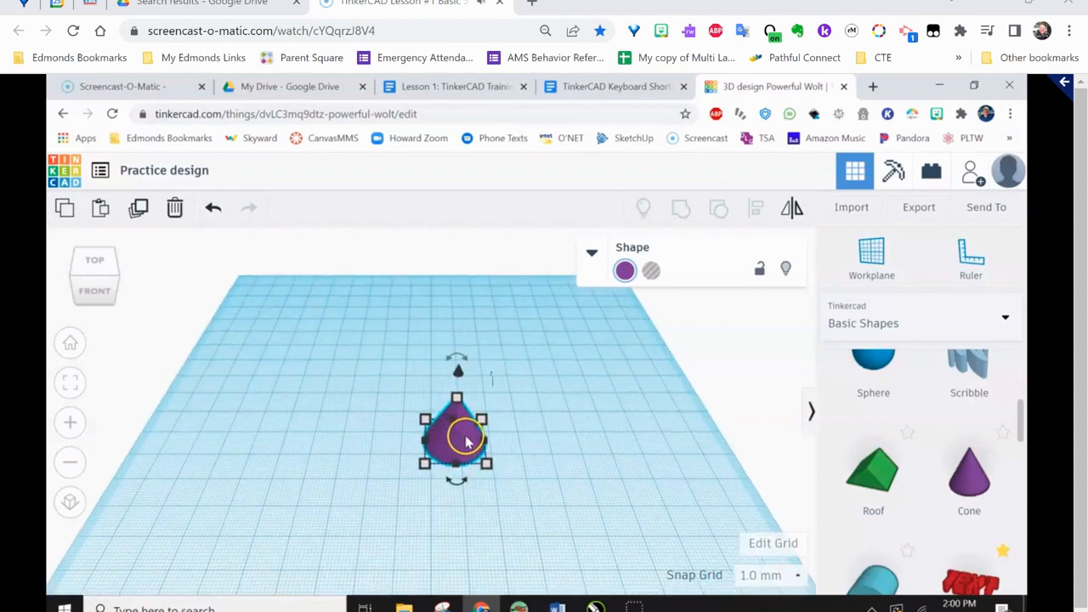
pyautogui.moveTo(466, 437); pyautogui.dragTo(465, 437, button='right')
pyautogui.moveTo(466, 437); pyautogui.dragTo(404, 381)
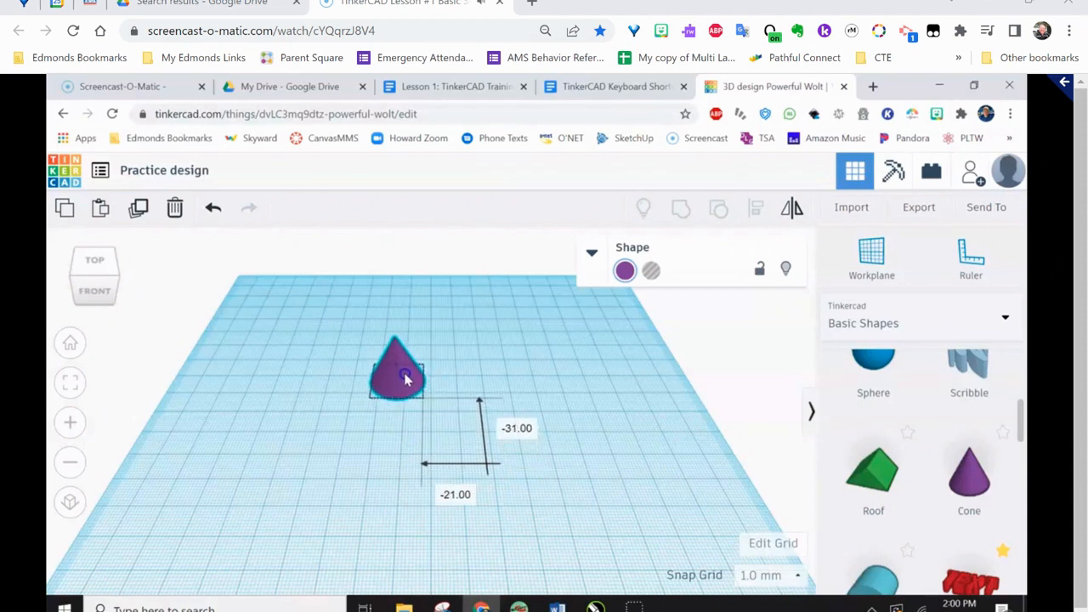
pyautogui.moveTo(405, 380); pyautogui.dragTo(405, 381)
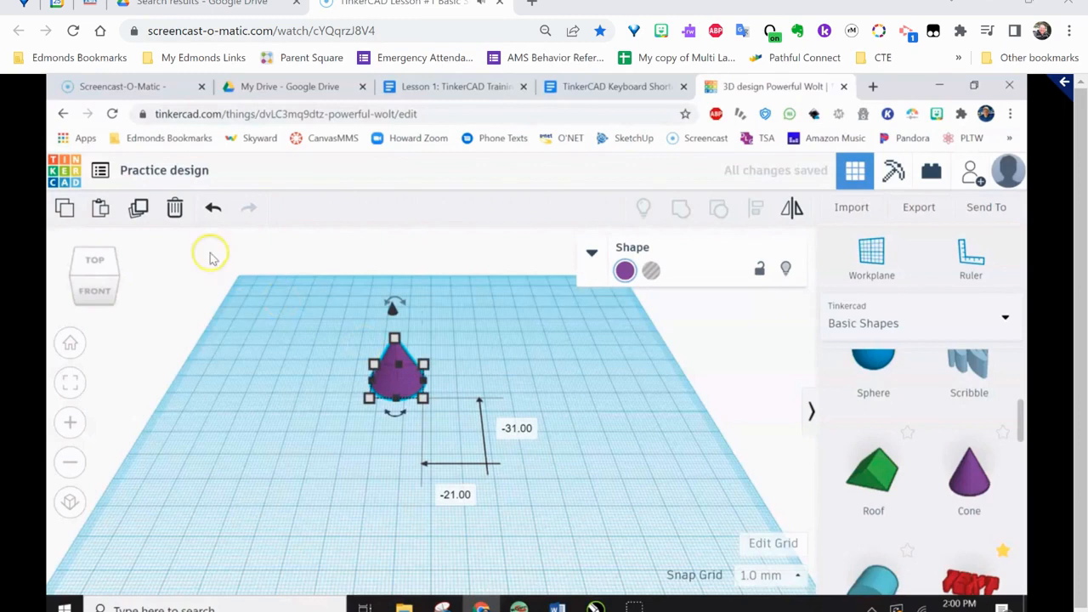
# Set both of the cone's move distances to 0 and deselect it
pyautogui.click(517, 429)
pyautogui.write('0')
pyautogui.click(513, 460)
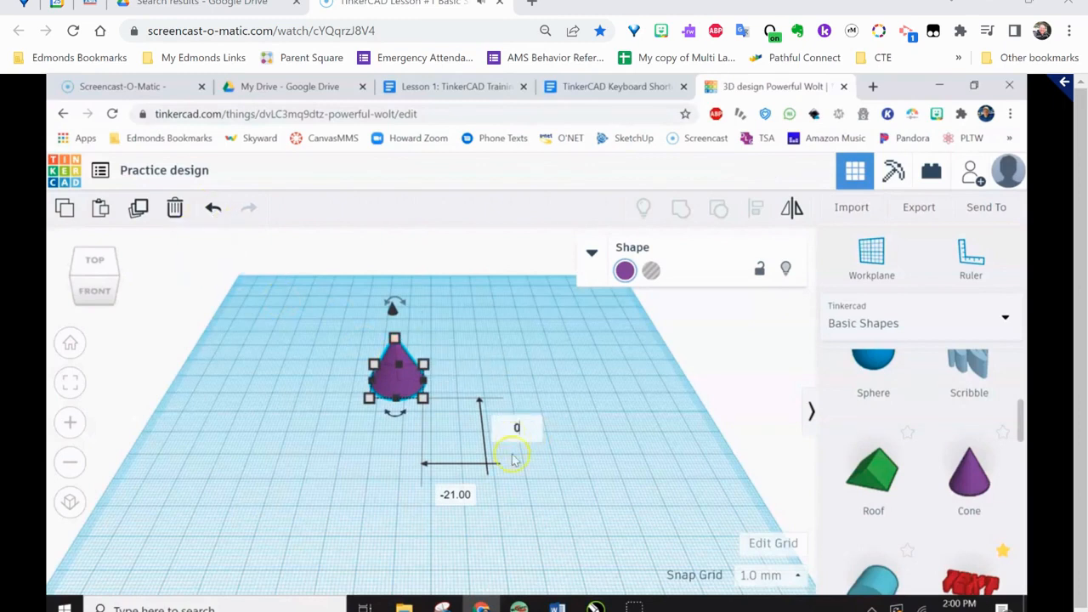
pyautogui.click(455, 496)
pyautogui.write('0')
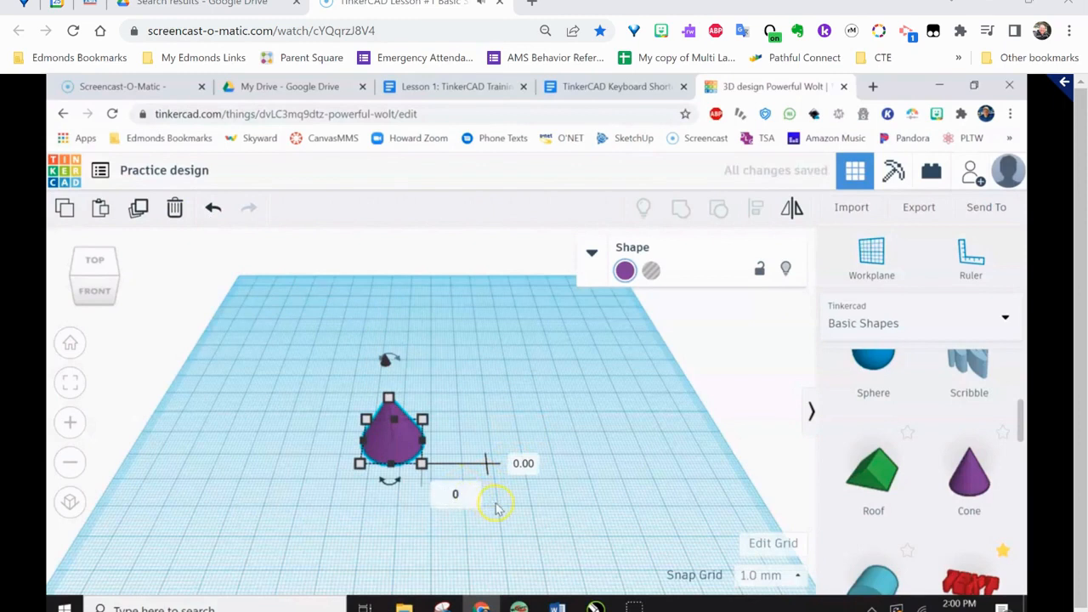
pyautogui.click(496, 505)
pyautogui.click(583, 510)
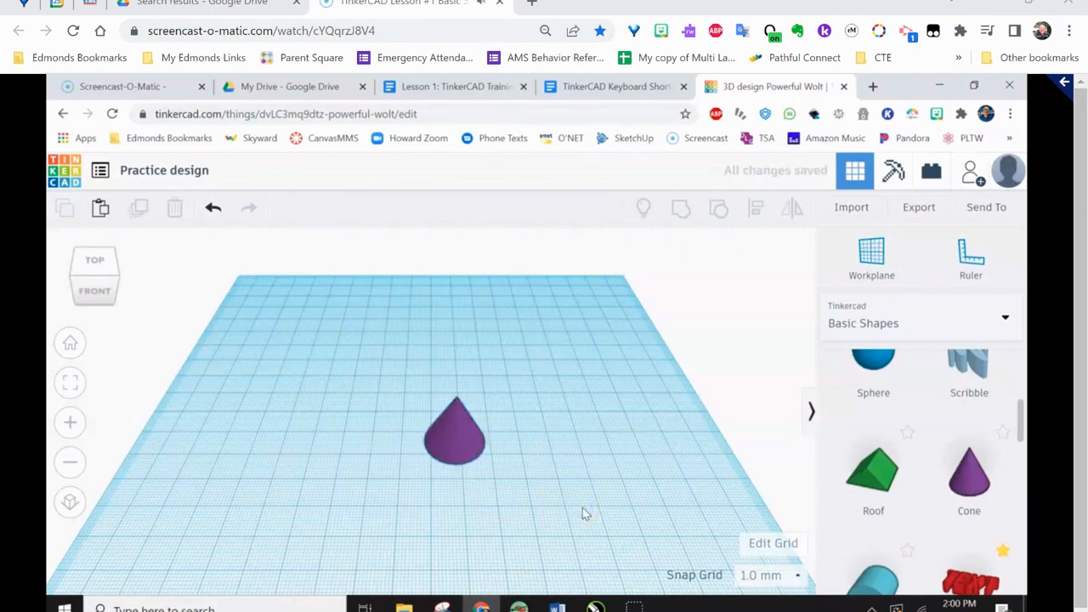
# Stretch the purple cone from its front corner to about 42 by 38 mm and undo the resize
pyautogui.click(453, 438)
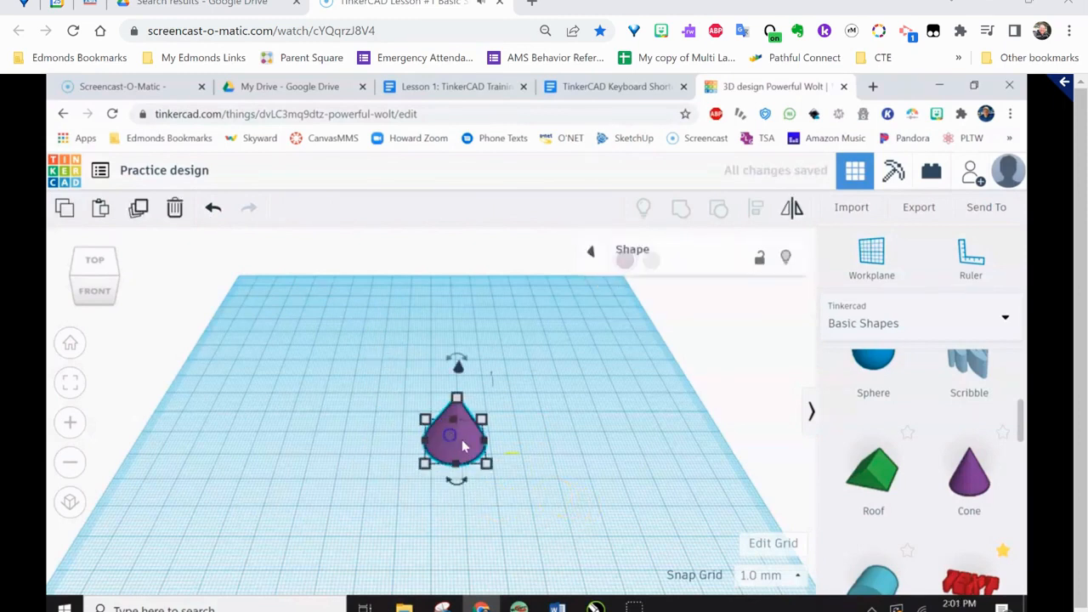
pyautogui.moveTo(485, 462)
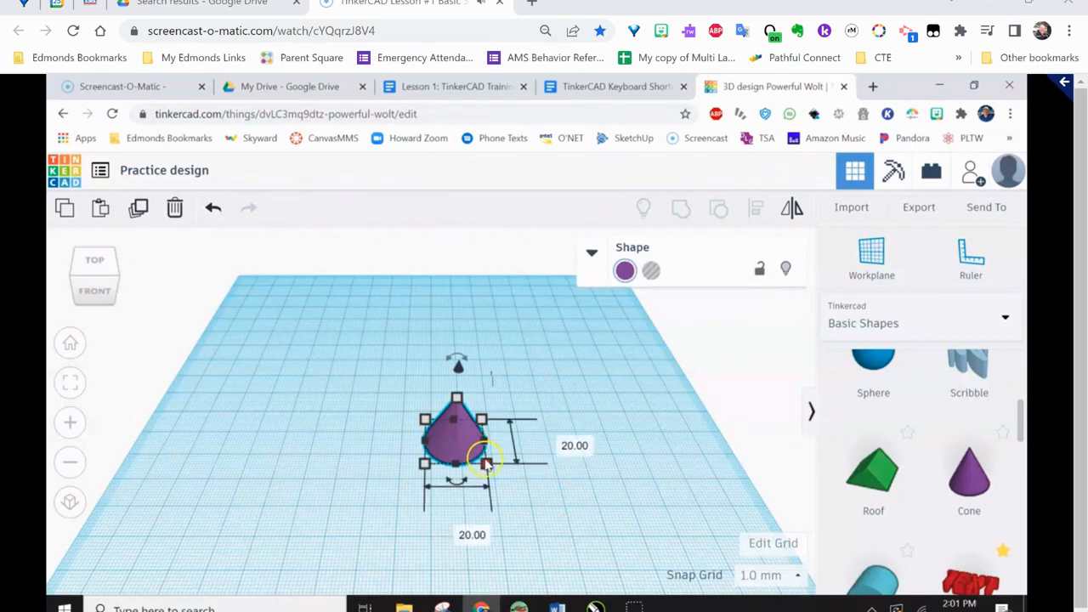
pyautogui.moveTo(485, 462); pyautogui.dragTo(526, 356)
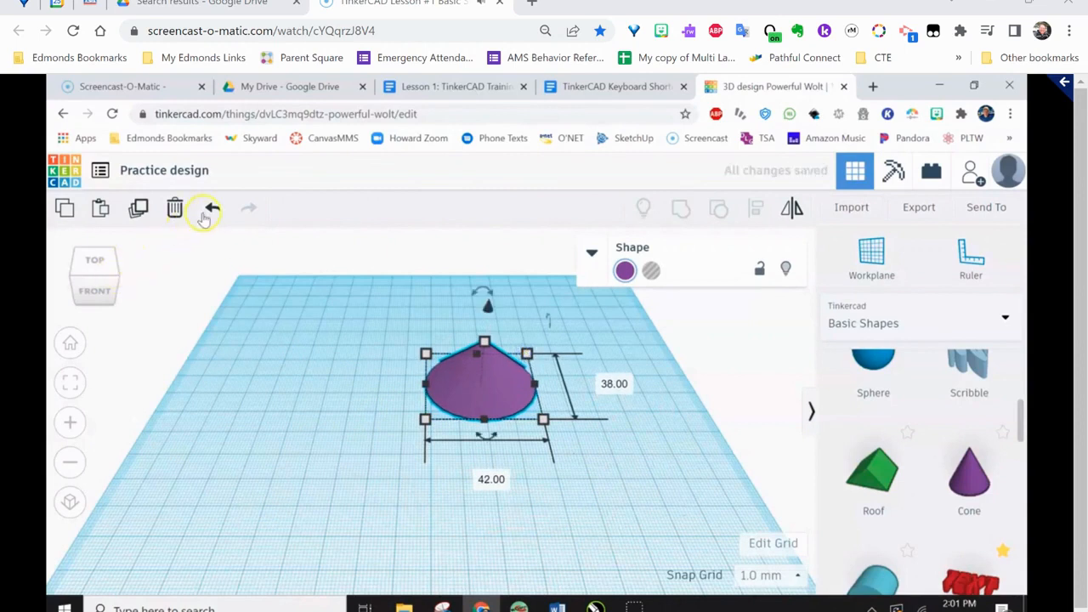
pyautogui.click(213, 208)
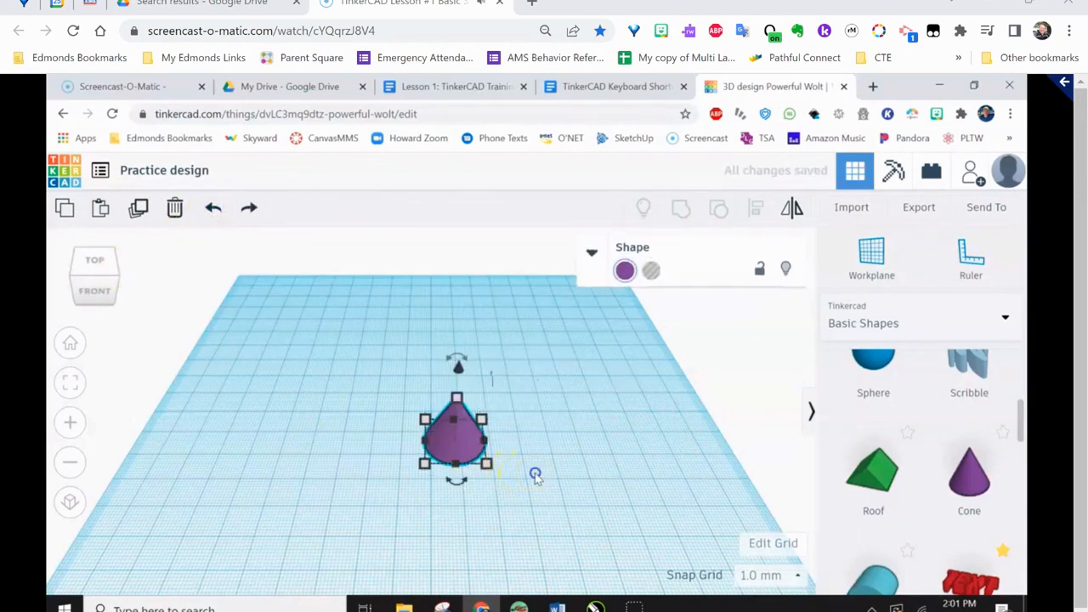
# Move the cone about 16 mm to the left and 23 mm toward the back of the workplane
pyautogui.click(535, 473)
pyautogui.click(459, 441)
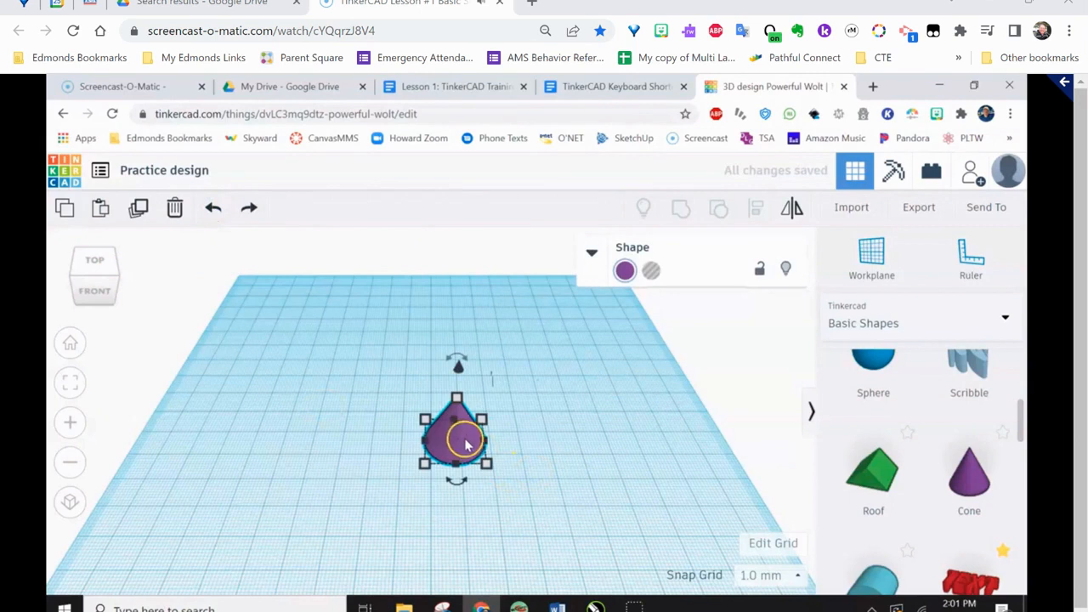
pyautogui.moveTo(463, 439); pyautogui.dragTo(415, 392)
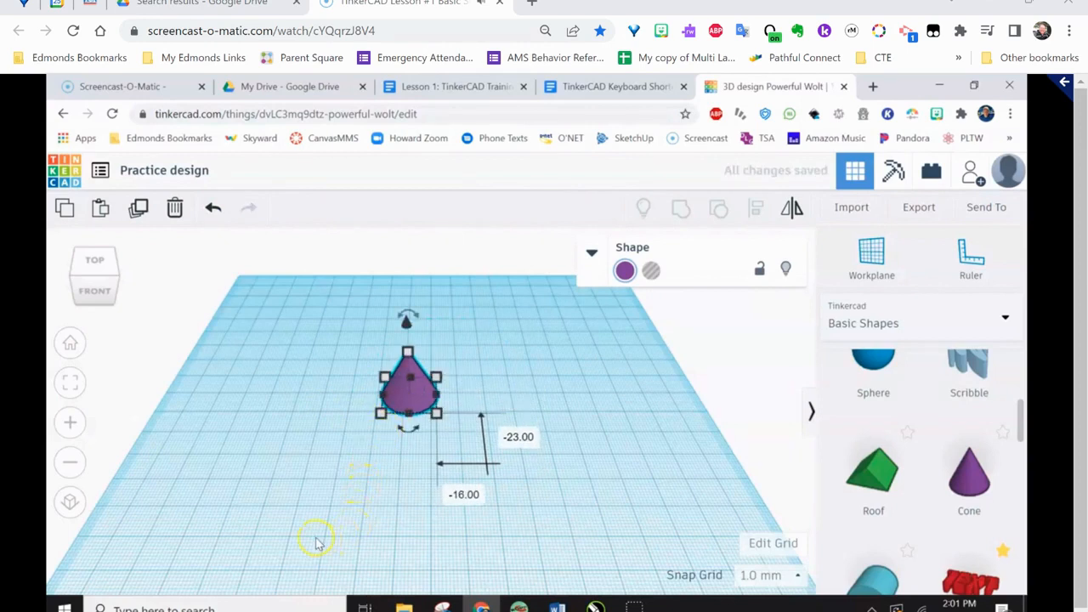
# Nudge the cone in 1 mm grid steps to the left, to the right and toward the back of the workplane
pyautogui.scroll(5, 319, 536)
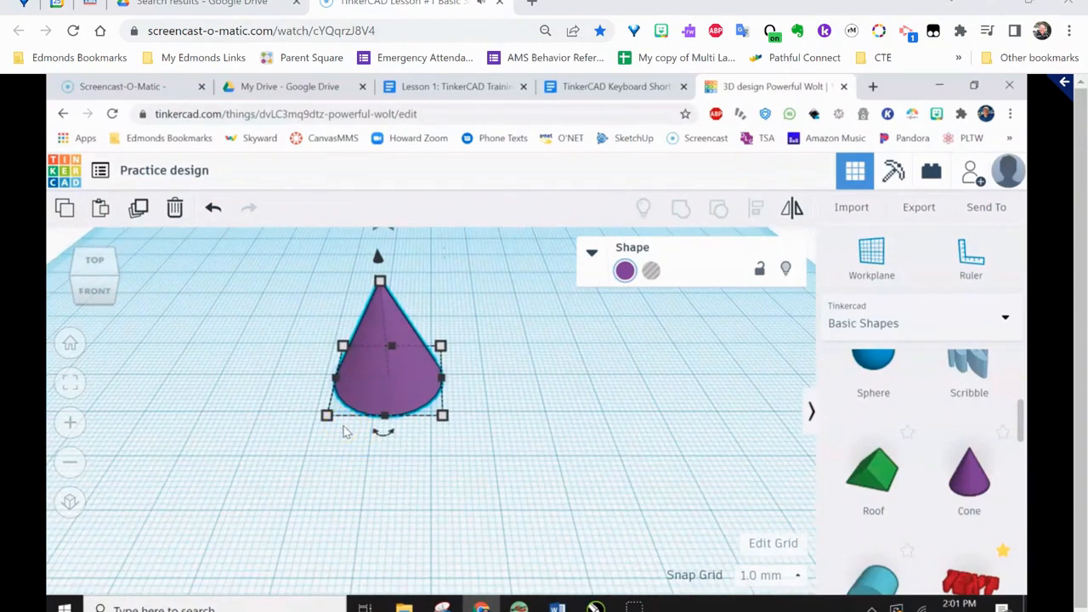
pyautogui.click(387, 417)
pyautogui.press('Left')
pyautogui.press('Left')
pyautogui.press('Left')
pyautogui.press('Left')
pyautogui.press('Left')
pyautogui.press('Left')
pyautogui.press('Left')
pyautogui.press('Right')
pyautogui.press('Right')
pyautogui.press('Right')
pyautogui.press('Right')
pyautogui.press('Right')
pyautogui.press('Right')
pyautogui.press('Right')
pyautogui.press('Right')
pyautogui.press('Right')
pyautogui.press('Up')
pyautogui.press('Up')
pyautogui.press('Up')
pyautogui.press('Up')
pyautogui.press('Up')
pyautogui.press('Up')
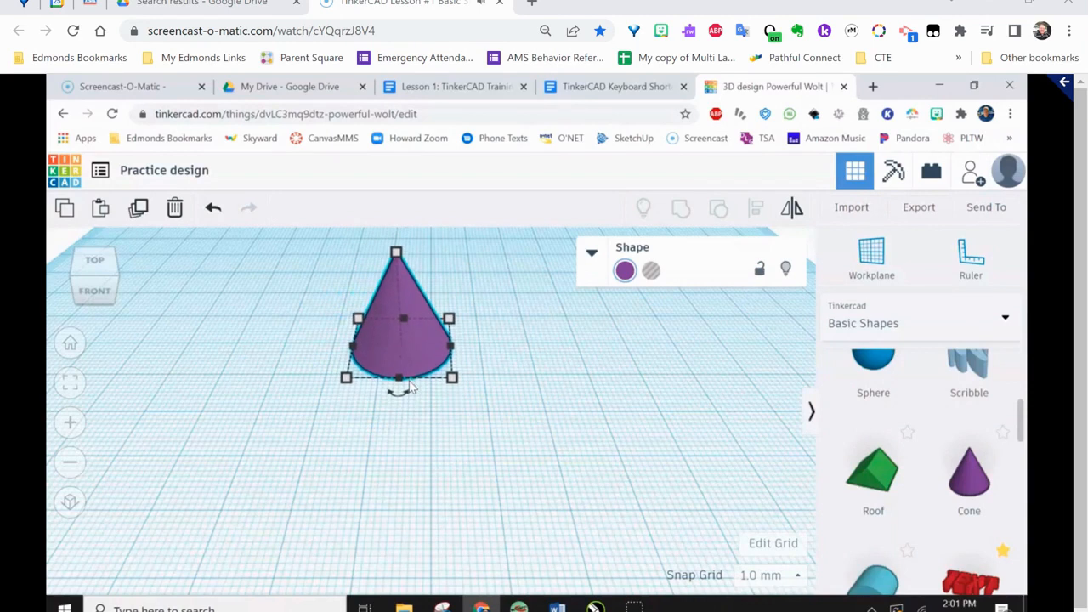
# Nudge the cone in small grid steps toward the front of the workplane and slightly left
pyautogui.press('Down')
pyautogui.press('Down')
pyautogui.press('Down')
pyautogui.press('Down')
pyautogui.press('Down')
pyautogui.press('Down')
pyautogui.press('Down')
pyautogui.press('Down')
pyautogui.press('Down')
pyautogui.press('Down')
pyautogui.press('Down')
pyautogui.press('Down')
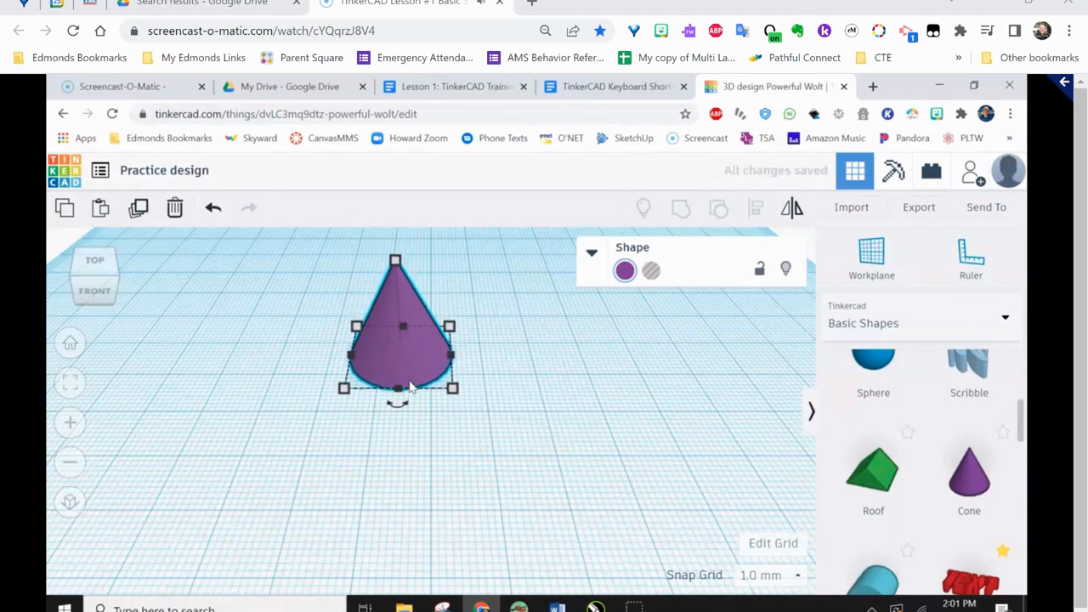
pyautogui.press('Down')
pyautogui.press('Down')
pyautogui.press('Down')
pyautogui.press('Down')
pyautogui.press('Down')
pyautogui.press('Down')
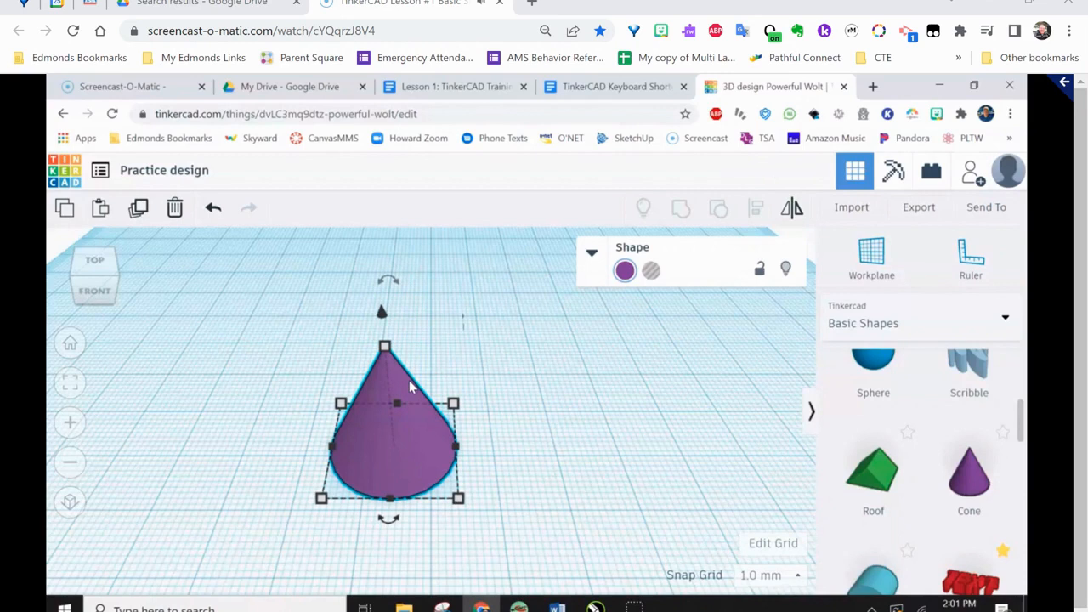
pyautogui.press('Left')
pyautogui.press('Left')
pyautogui.press('Left')
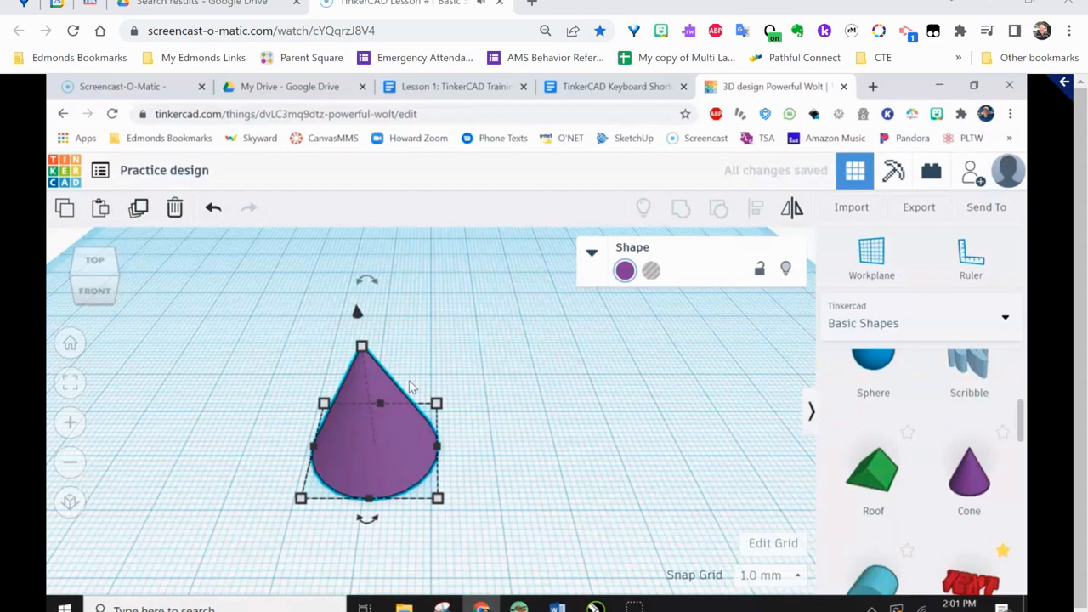
# Move the cone in large jumps to the left and then far to the right across the workplane
pyautogui.hotkey('shift', 'Left')
pyautogui.hotkey('shift', 'Left')
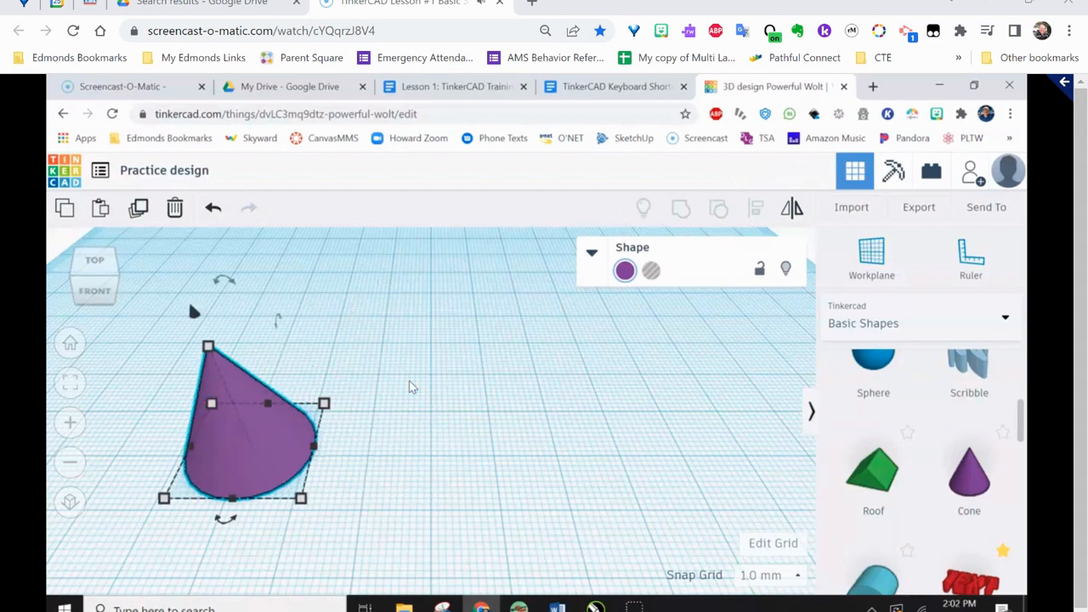
pyautogui.hotkey('shift', 'Left')
pyautogui.hotkey('shift', 'Right')
pyautogui.hotkey('shift', 'Right')
pyautogui.hotkey('shift', 'Right')
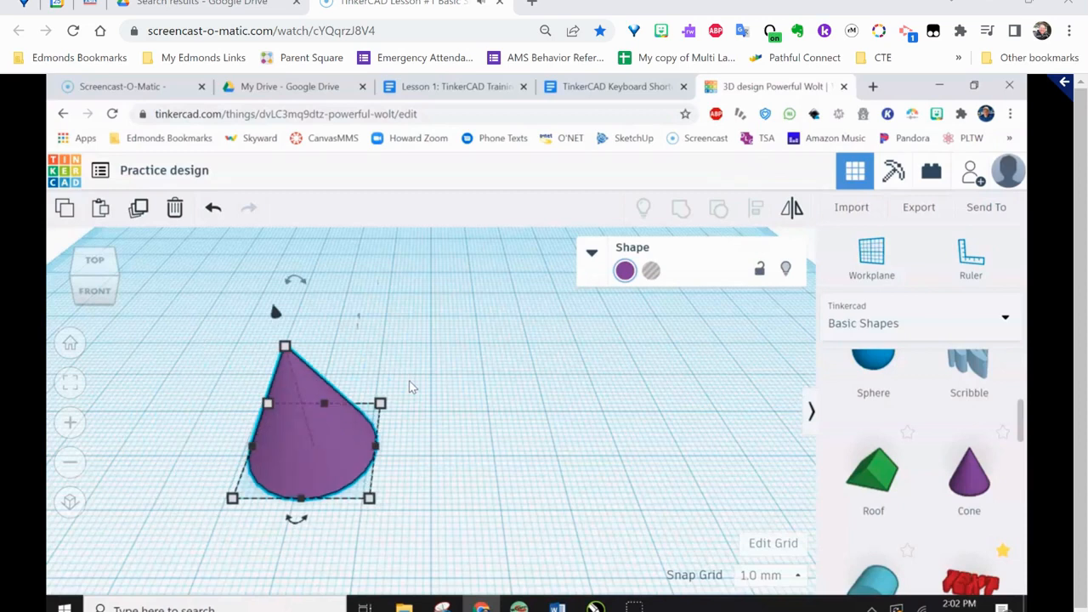
pyautogui.hotkey('shift', 'Right')
pyautogui.hotkey('shift', 'Right')
pyautogui.hotkey('shift', 'Right')
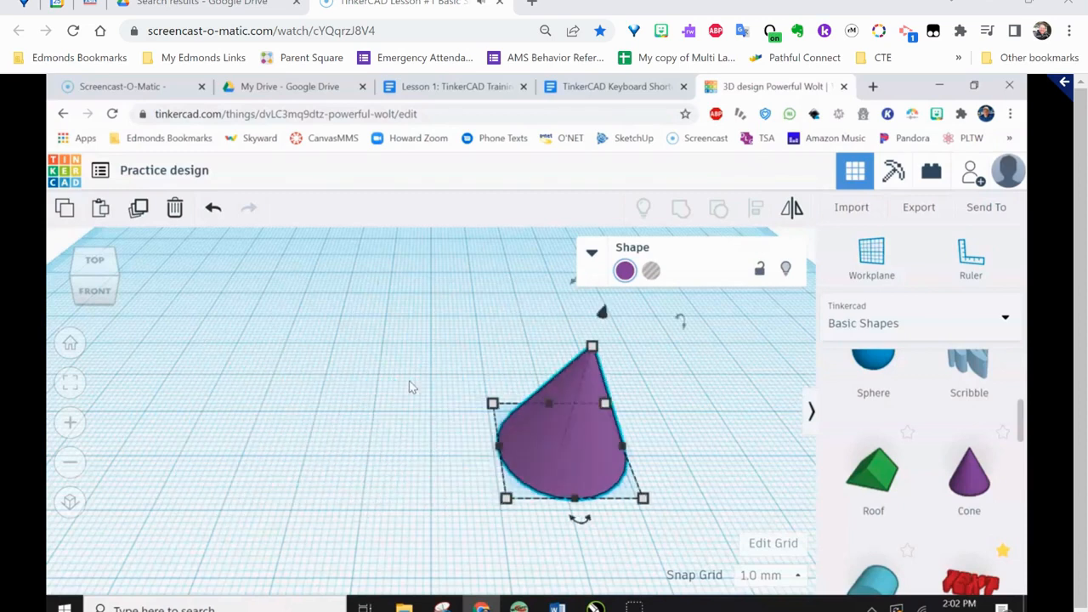
# Move the cone in large jumps to the back, to the left and forward again near the middle of the workplane
pyautogui.hotkey('shift', 'Up')
pyautogui.hotkey('shift', 'Up')
pyautogui.hotkey('shift', 'Up')
pyautogui.hotkey('shift', 'Up')
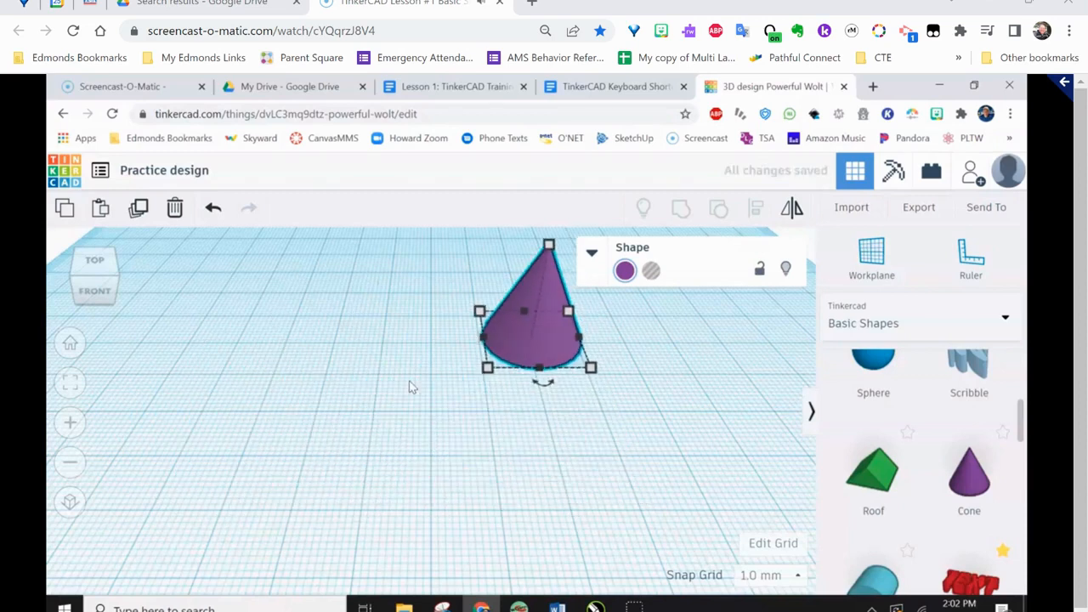
pyautogui.hotkey('shift', 'Left')
pyautogui.hotkey('shift', 'Left')
pyautogui.hotkey('shift', 'Left')
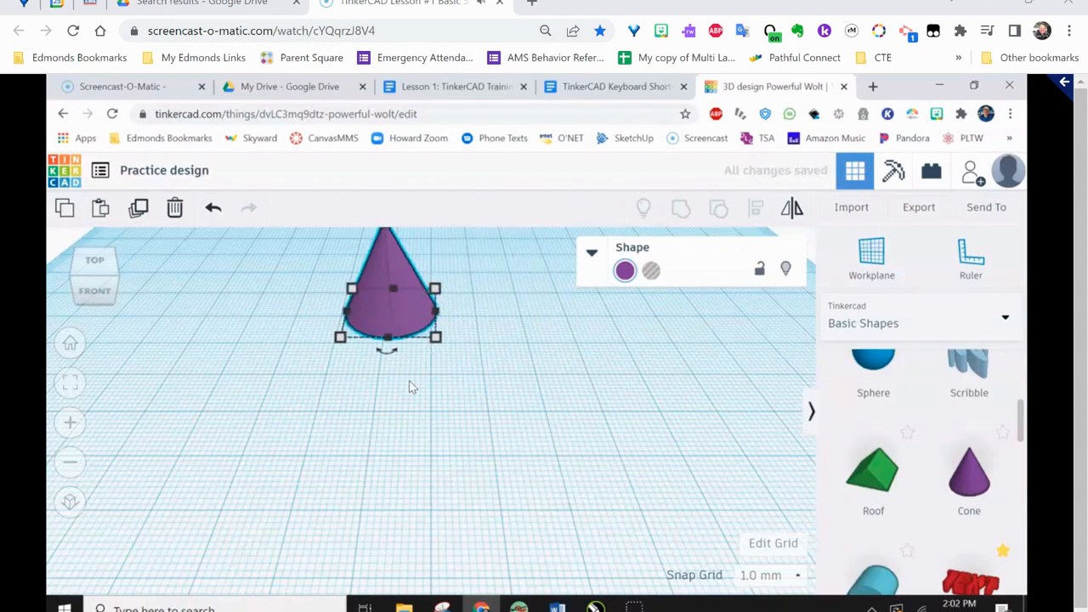
pyautogui.hotkey('shift', 'Down')
pyautogui.hotkey('shift', 'Down')
pyautogui.hotkey('shift', 'Down')
# Duplicate the cone in place and slide the duplicate straight to the right, well clear of the original
pyautogui.click(403, 394)
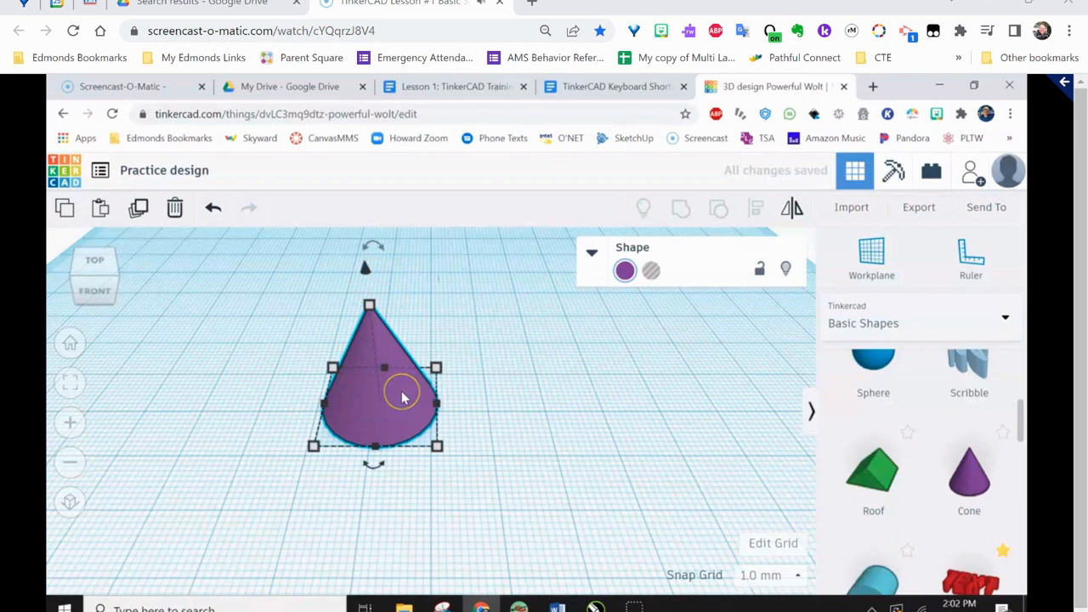
pyautogui.click(398, 393)
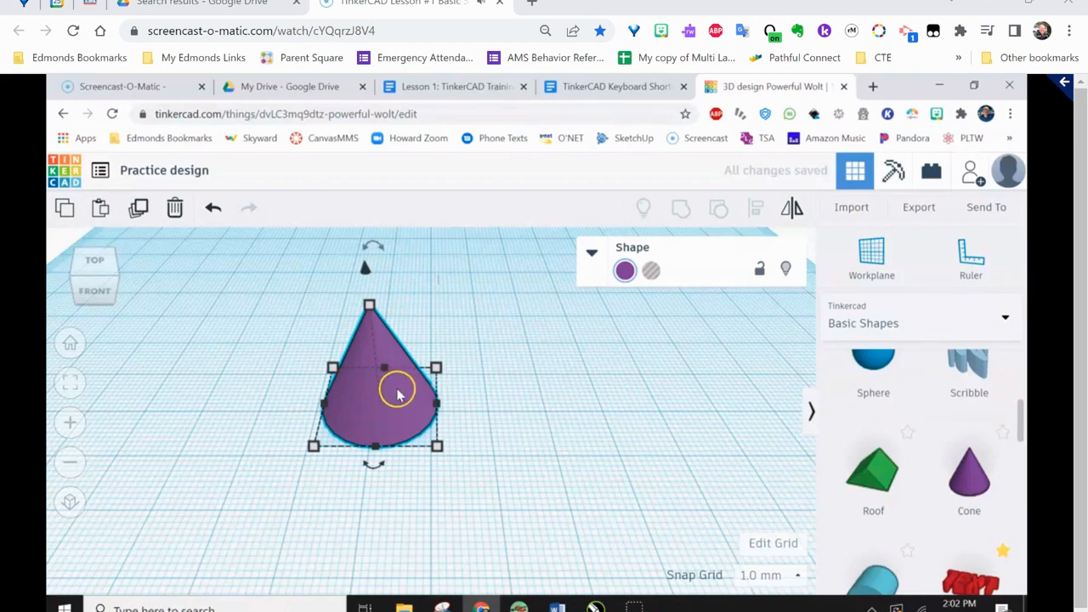
pyautogui.click(140, 209)
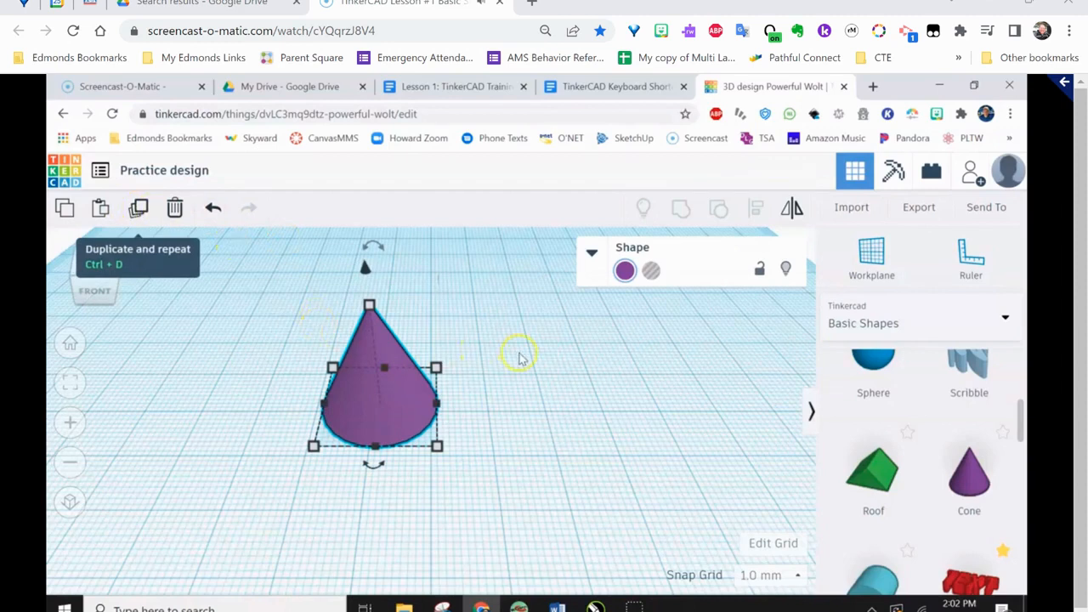
pyautogui.scroll(-2, 520, 357)
pyautogui.click(142, 209)
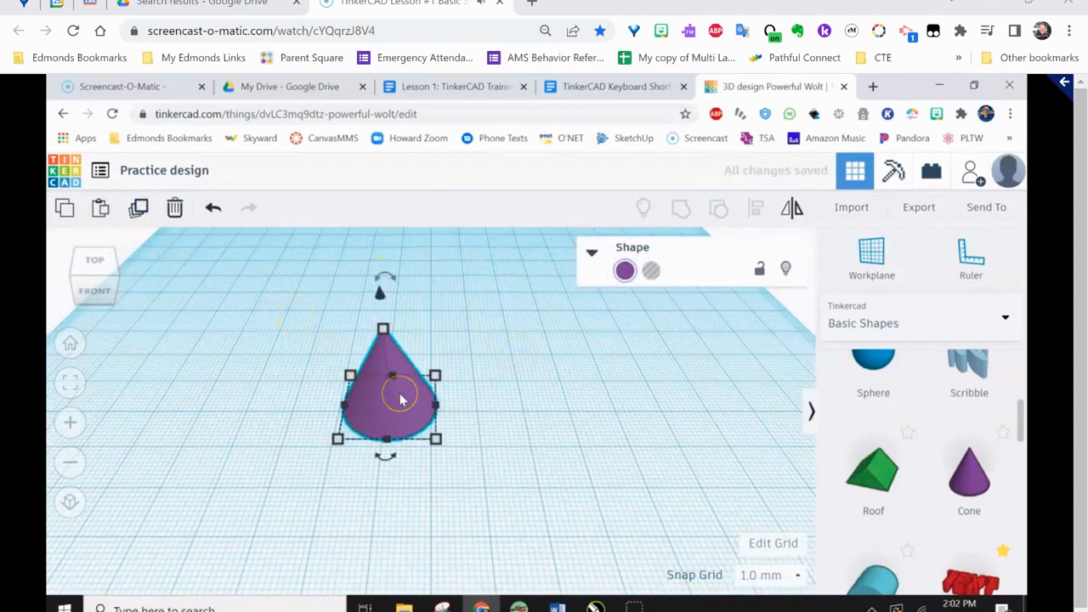
pyautogui.press('Right')
pyautogui.press('Right')
pyautogui.press('Right')
pyautogui.press('Right')
pyautogui.press('Right')
pyautogui.press('Right')
pyautogui.press('Right')
pyautogui.press('Right')
pyautogui.press('Right')
pyautogui.press('Right')
pyautogui.press('Right')
pyautogui.press('Right')
pyautogui.press('Right')
pyautogui.press('Right')
pyautogui.press('Right')
pyautogui.press('Right')
pyautogui.press('Right')
pyautogui.press('Right')
pyautogui.press('Right')
pyautogui.press('Right')
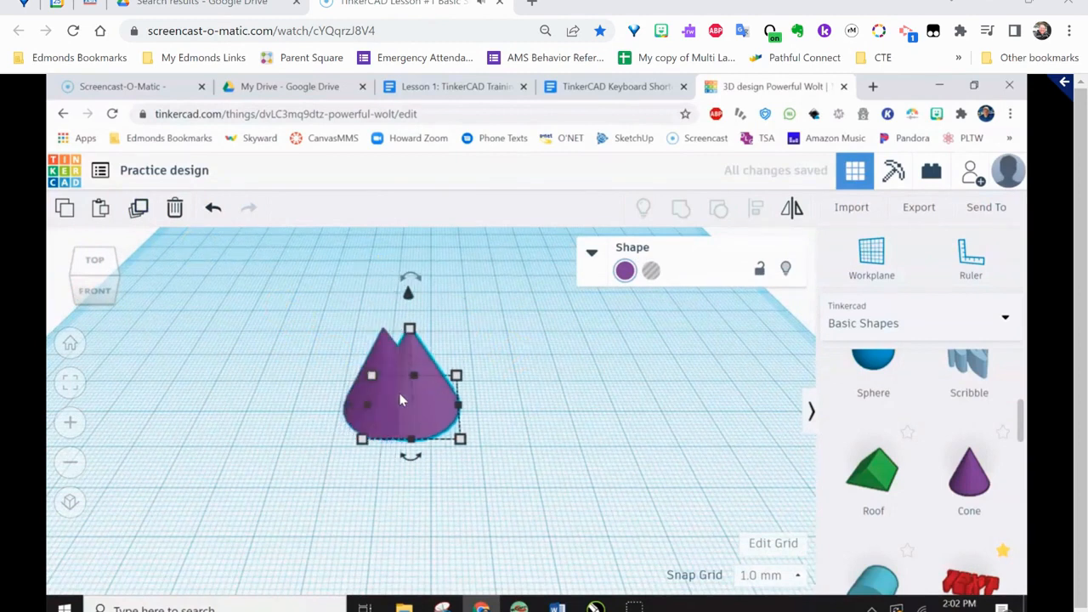
pyautogui.press('Right')
pyautogui.press('Right')
pyautogui.press('Right')
pyautogui.press('Right')
pyautogui.press('Right')
pyautogui.press('Right')
pyautogui.press('Right')
pyautogui.press('Right')
pyautogui.press('Right')
pyautogui.press('Right')
pyautogui.press('Right')
pyautogui.press('Right')
pyautogui.press('Right')
pyautogui.press('Right')
pyautogui.press('Right')
pyautogui.press('Right')
pyautogui.press('Right')
pyautogui.press('Right')
pyautogui.press('Right')
pyautogui.press('Right')
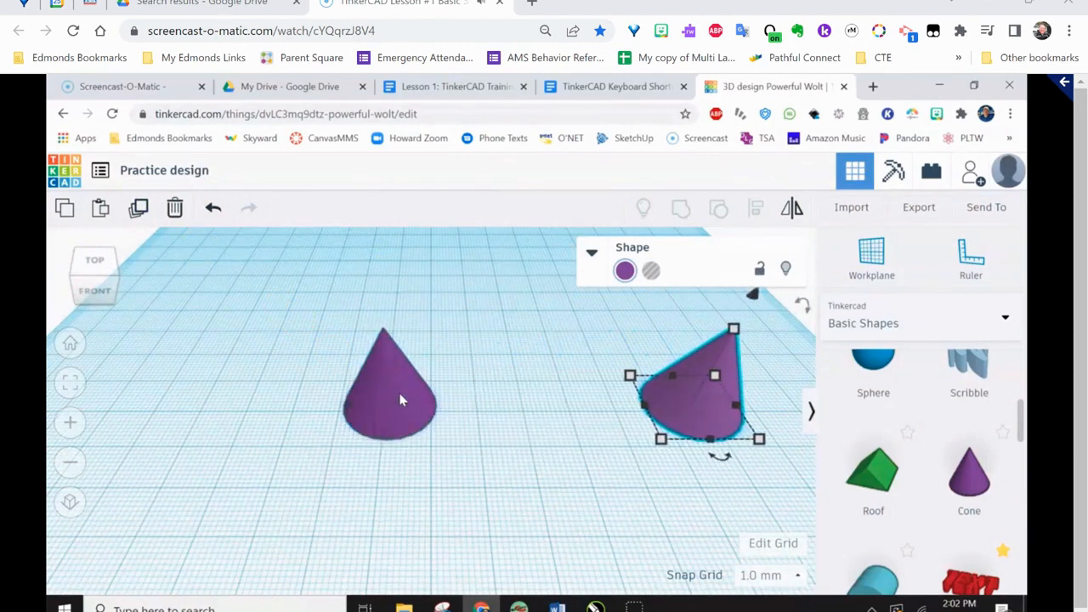
# Slide the duplicate cone freehand about 33 mm toward the original and undo the move
pyautogui.moveTo(479, 445); pyautogui.dragTo(380, 436, button='right')
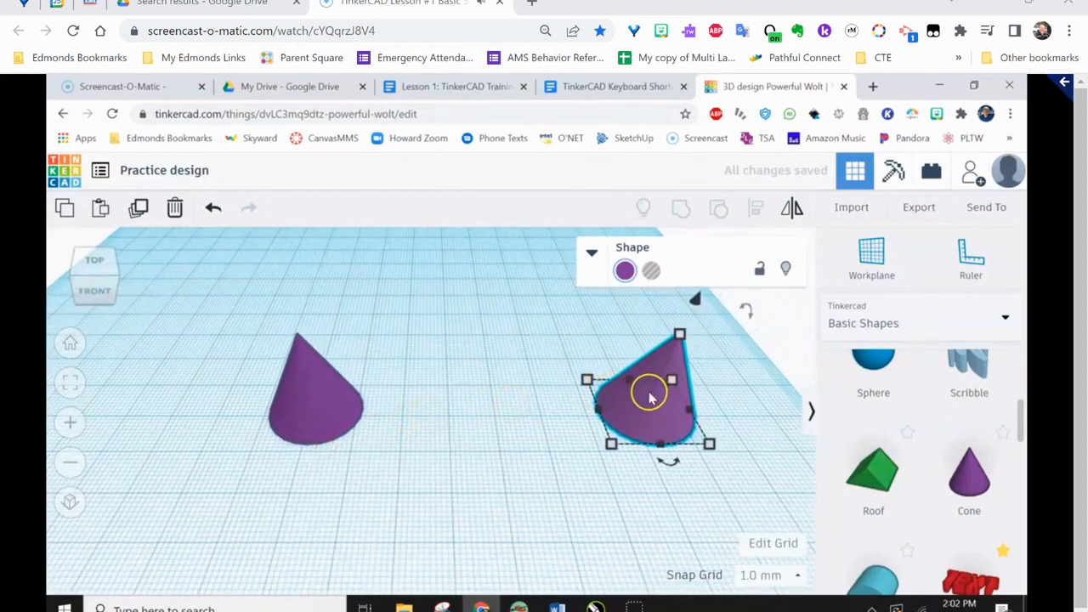
pyautogui.moveTo(651, 405); pyautogui.dragTo(493, 413)
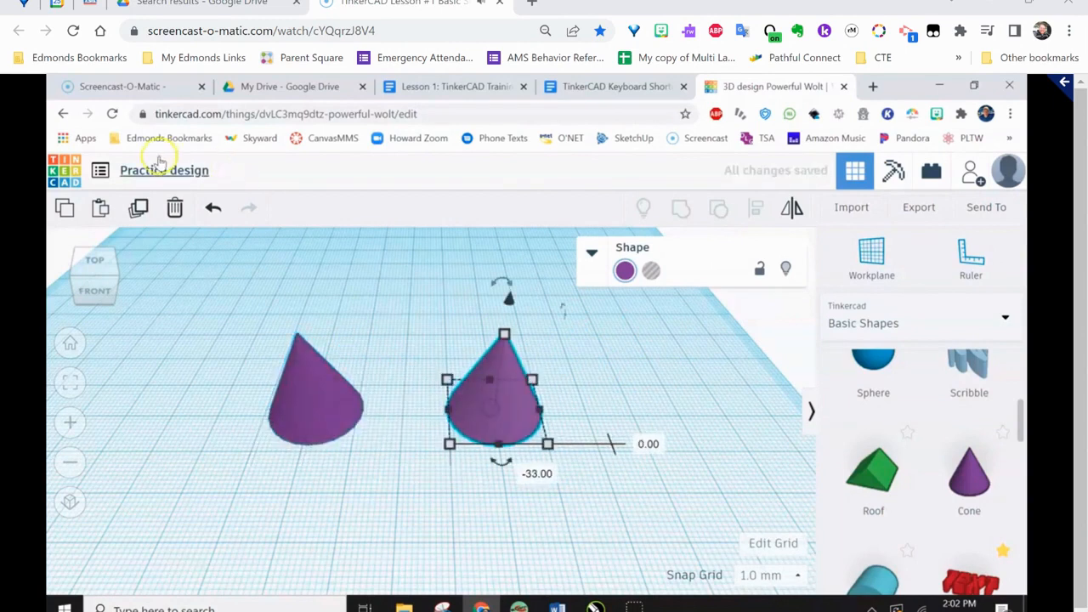
pyautogui.click(213, 209)
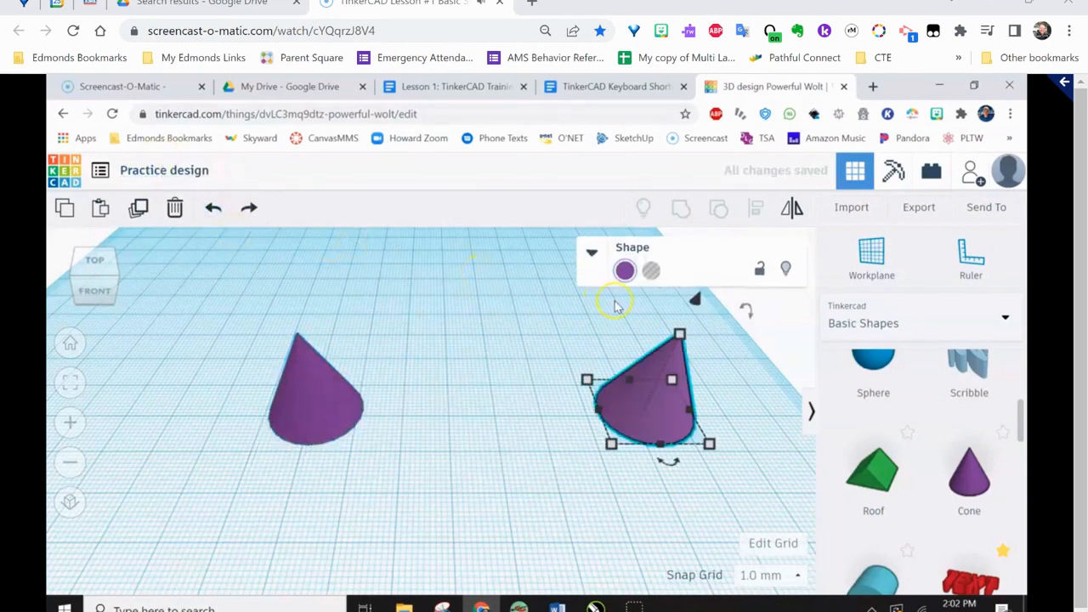
# Nudge the duplicate cone left in grid steps until it coincides with the original cone
pyautogui.press('Left')
pyautogui.press('Left')
pyautogui.press('Left')
pyautogui.press('Left')
pyautogui.press('Left')
pyautogui.press('Left')
pyautogui.press('Left')
pyautogui.press('Left')
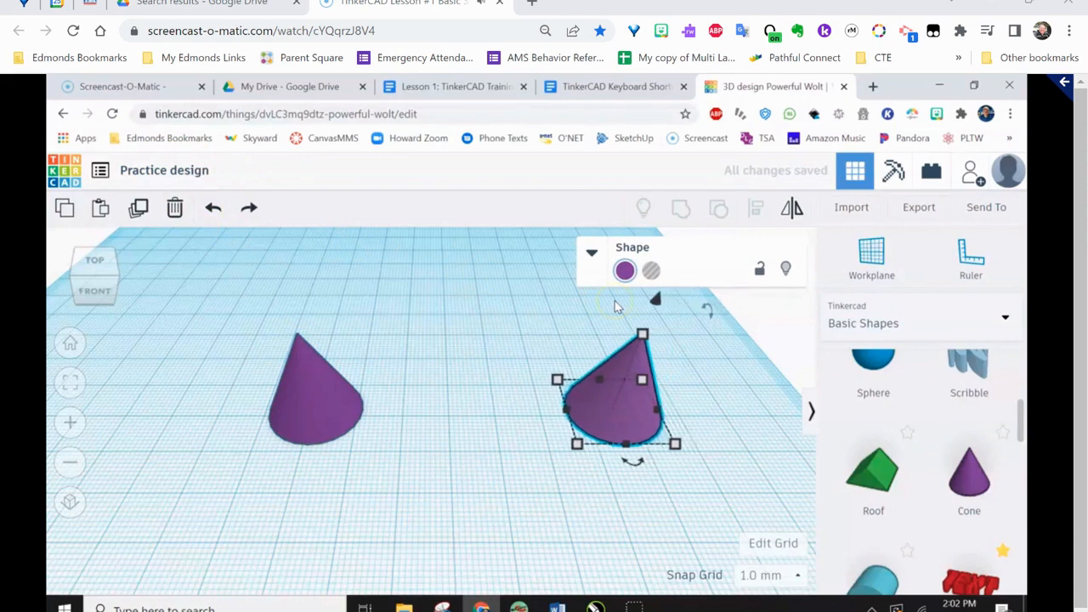
pyautogui.press('Left')
pyautogui.press('Left')
pyautogui.press('Left')
pyautogui.press('Left')
pyautogui.press('Left')
pyautogui.press('Left')
pyautogui.press('Left')
pyautogui.press('Left')
pyautogui.press('Left')
pyautogui.press('Left')
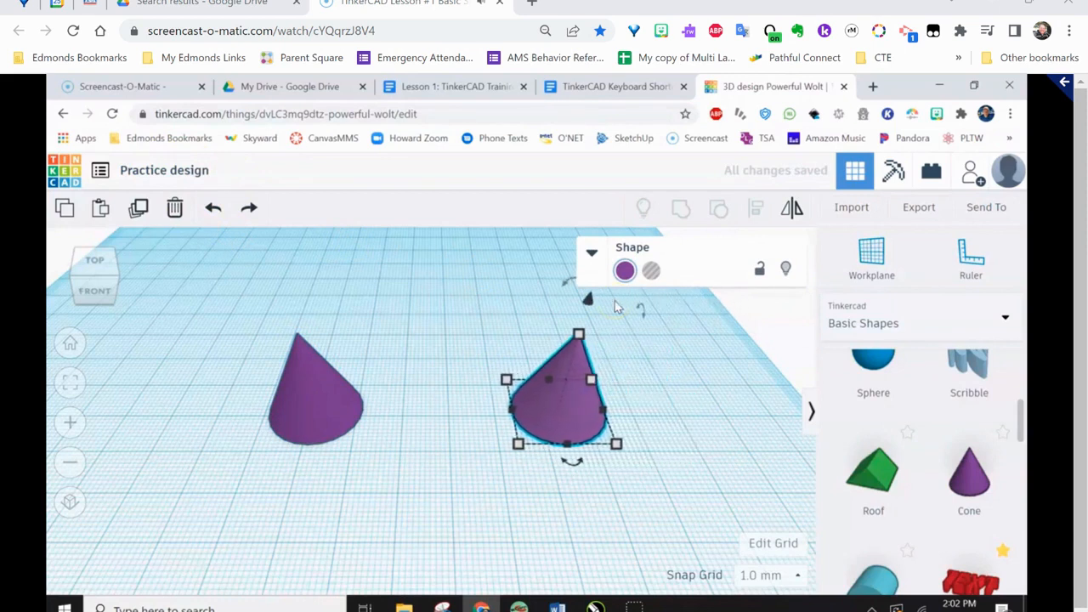
pyautogui.press('Left')
pyautogui.press('Left')
pyautogui.press('Left')
pyautogui.press('Left')
pyautogui.press('Left')
pyautogui.press('Left')
pyautogui.press('Left')
pyautogui.press('Left')
pyautogui.press('Left')
pyautogui.press('Left')
pyautogui.press('Left')
pyautogui.press('Left')
pyautogui.press('Left')
pyautogui.press('Left')
pyautogui.press('Left')
pyautogui.press('Left')
pyautogui.press('Left')
pyautogui.press('Left')
pyautogui.press('Left')
pyautogui.press('Left')
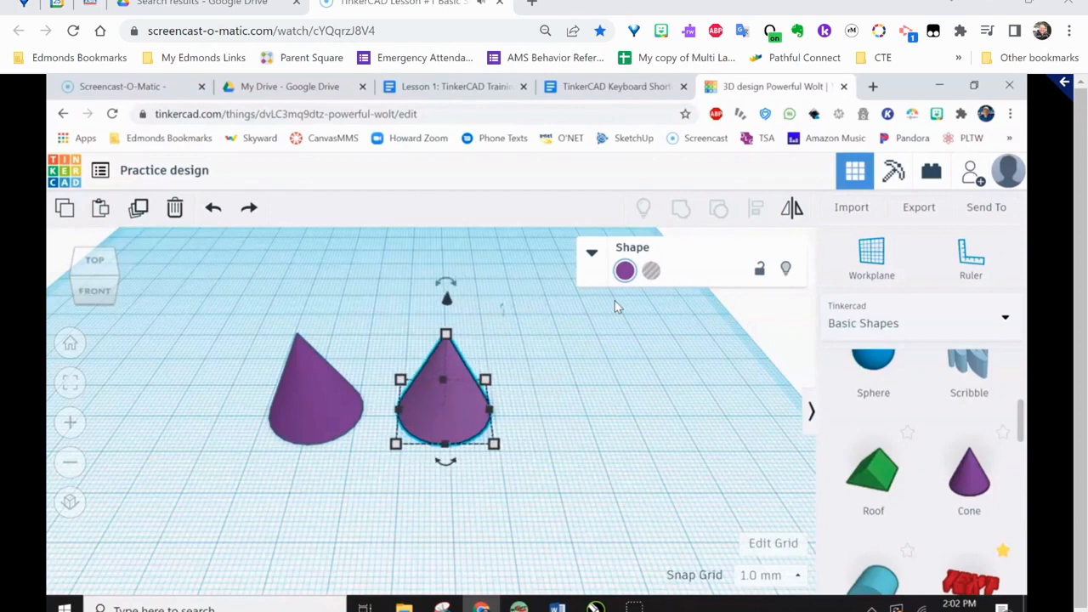
pyautogui.press('Left')
pyautogui.press('Left')
pyautogui.press('Left')
pyautogui.press('Left')
pyautogui.press('Left')
pyautogui.press('Left')
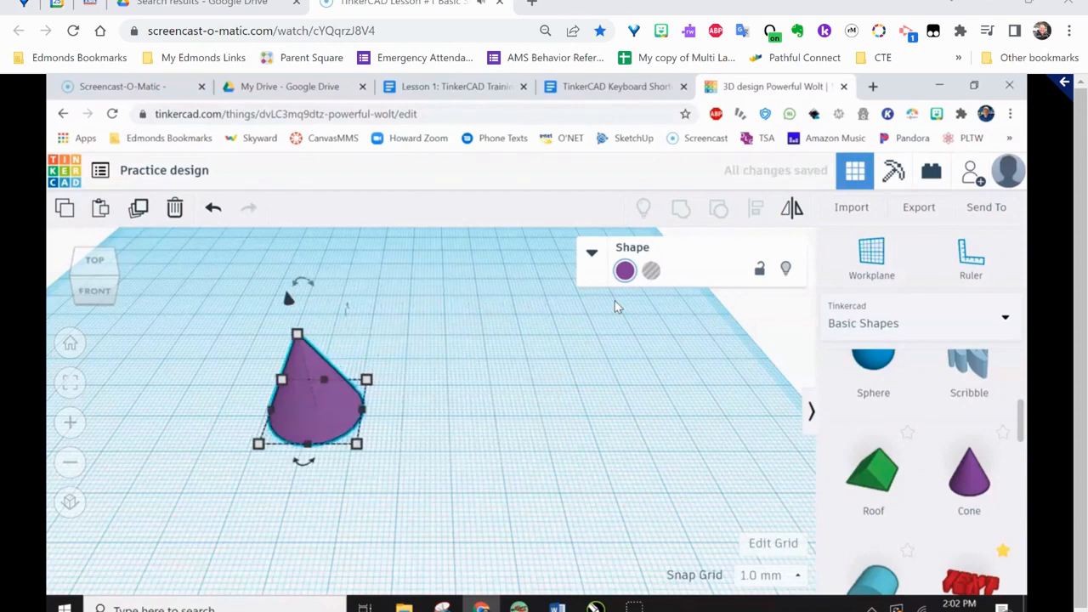
# Nudge the duplicate cone right, clear of the original, and shift it slightly backward and forward
pyautogui.press('Right')
pyautogui.press('Right')
pyautogui.press('Right')
pyautogui.press('Right')
pyautogui.press('Right')
pyautogui.press('Right')
pyautogui.press('Right')
pyautogui.press('Right')
pyautogui.press('Right')
pyautogui.press('Right')
pyautogui.press('Right')
pyautogui.press('Right')
pyautogui.press('Right')
pyautogui.press('Right')
pyautogui.press('Right')
pyautogui.press('Right')
pyautogui.press('Right')
pyautogui.press('Right')
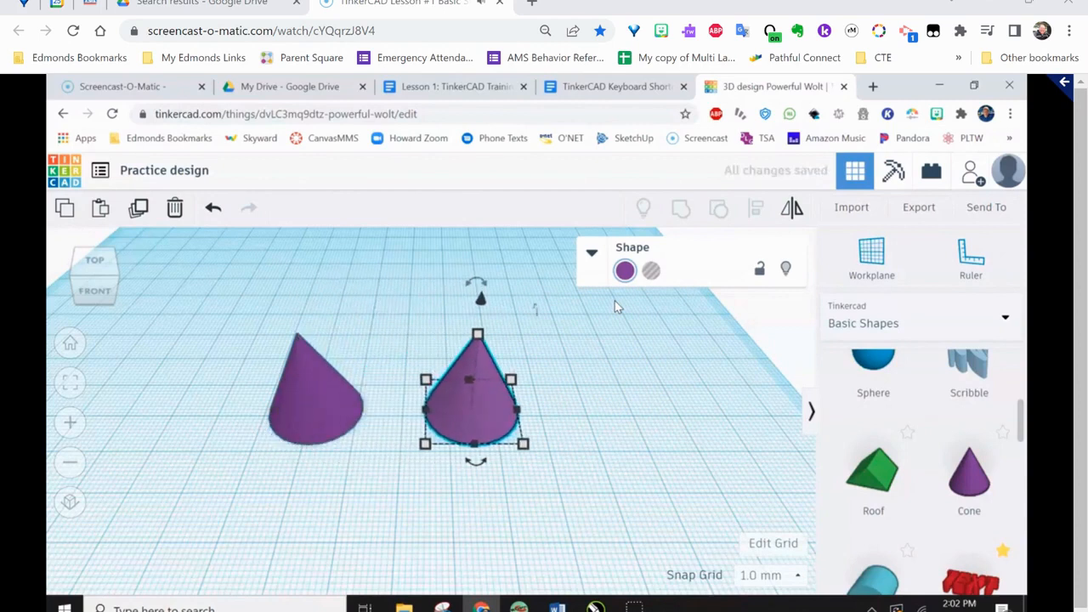
pyautogui.press('Up')
pyautogui.press('Up')
pyautogui.press('Up')
pyautogui.press('Up')
pyautogui.press('Up')
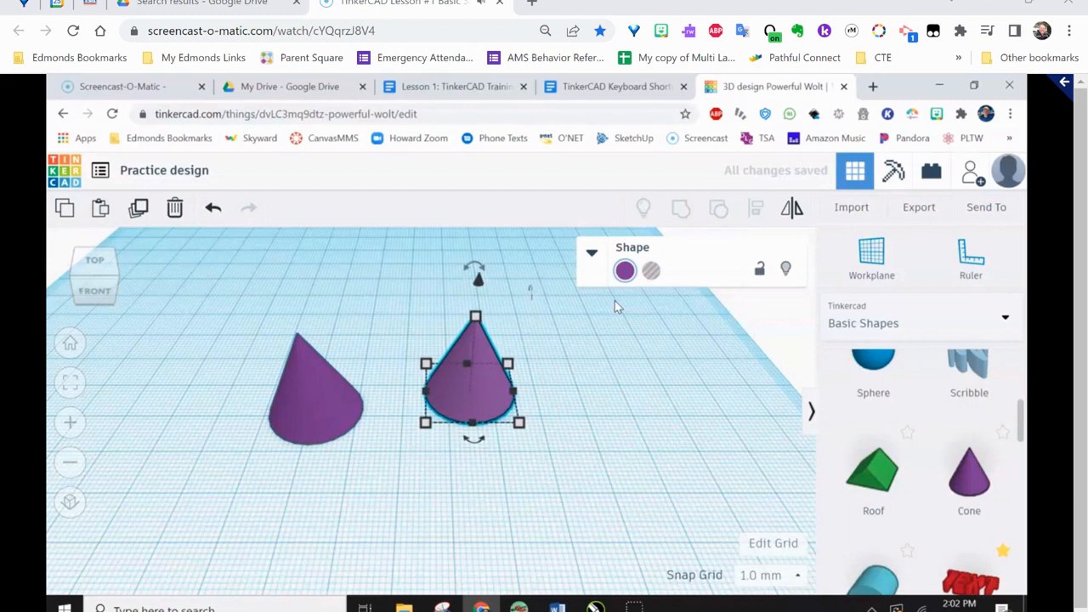
pyautogui.press('Down')
pyautogui.press('Down')
pyautogui.press('Down')
pyautogui.press('Down')
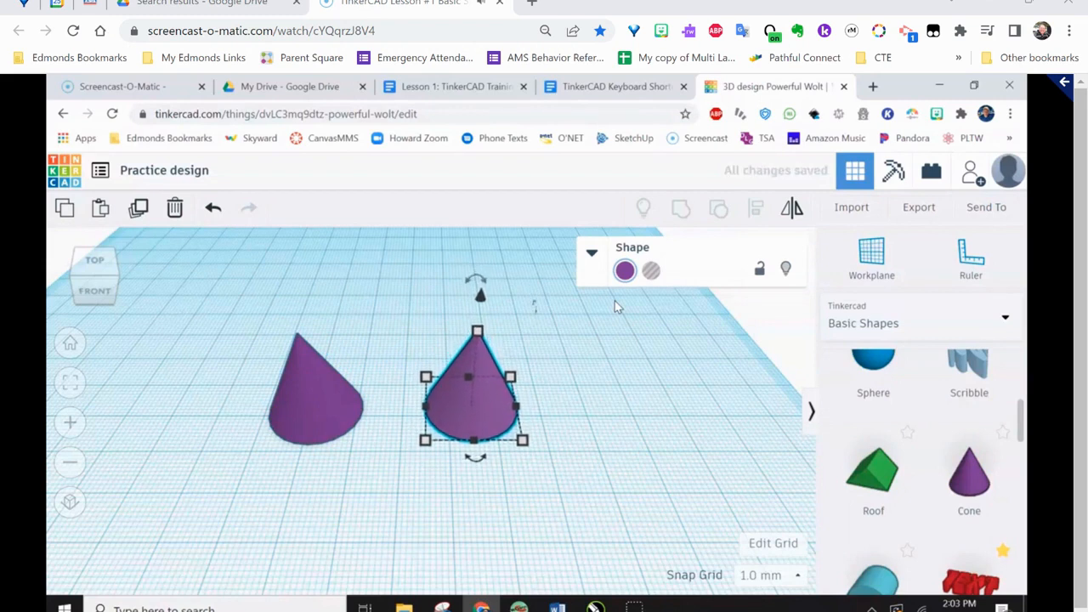
# Reselect the duplicate cone and nudge it slightly forward to line up beside the original
pyautogui.click(620, 300)
pyautogui.click(481, 365)
pyautogui.moveTo(486, 368); pyautogui.dragTo(487, 371)
pyautogui.press('Up')
pyautogui.press('Down')
pyautogui.press('Down')
pyautogui.press('Down')
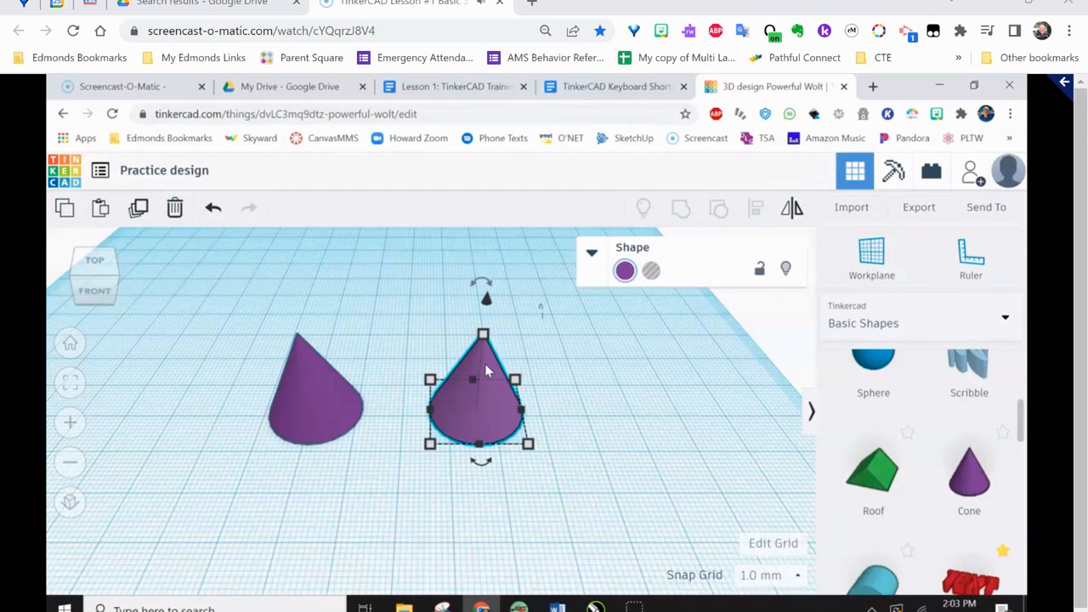
# Raise the duplicate cone vertically above the workplane in small grid steps
pyautogui.hotkey('ctrl', 'Up')
pyautogui.hotkey('ctrl', 'Up')
pyautogui.hotkey('ctrl', 'Up')
pyautogui.hotkey('ctrl', 'Up')
pyautogui.hotkey('ctrl', 'Up')
pyautogui.hotkey('ctrl', 'Up')
pyautogui.hotkey('ctrl', 'Up')
pyautogui.hotkey('ctrl', 'Up')
pyautogui.hotkey('ctrl', 'Up')
pyautogui.hotkey('ctrl', 'Up')
pyautogui.hotkey('ctrl', 'Up')
pyautogui.hotkey('ctrl', 'Up')
pyautogui.hotkey('ctrl', 'Up')
pyautogui.hotkey('ctrl', 'Up')
pyautogui.hotkey('ctrl', 'Up')
pyautogui.hotkey('ctrl', 'Up')
# Lower the duplicate cone vertically toward the workplane in small grid steps
pyautogui.hotkey('ctrl', 'Down')
pyautogui.hotkey('ctrl', 'Down')
pyautogui.hotkey('ctrl', 'Down')
pyautogui.hotkey('ctrl', 'Down')
pyautogui.hotkey('ctrl', 'Down')
pyautogui.hotkey('ctrl', 'Down')
pyautogui.hotkey('ctrl', 'Down')
pyautogui.hotkey('ctrl', 'Down')
pyautogui.hotkey('ctrl', 'Down')
pyautogui.hotkey('ctrl', 'Down')
pyautogui.hotkey('ctrl', 'Down')
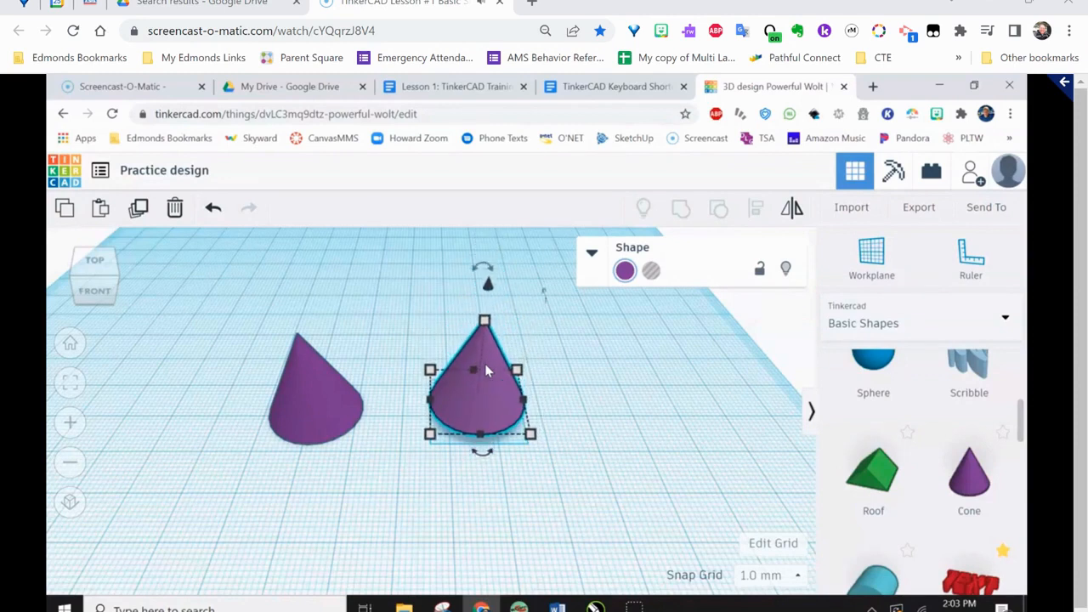
pyautogui.hotkey('ctrl', 'Down')
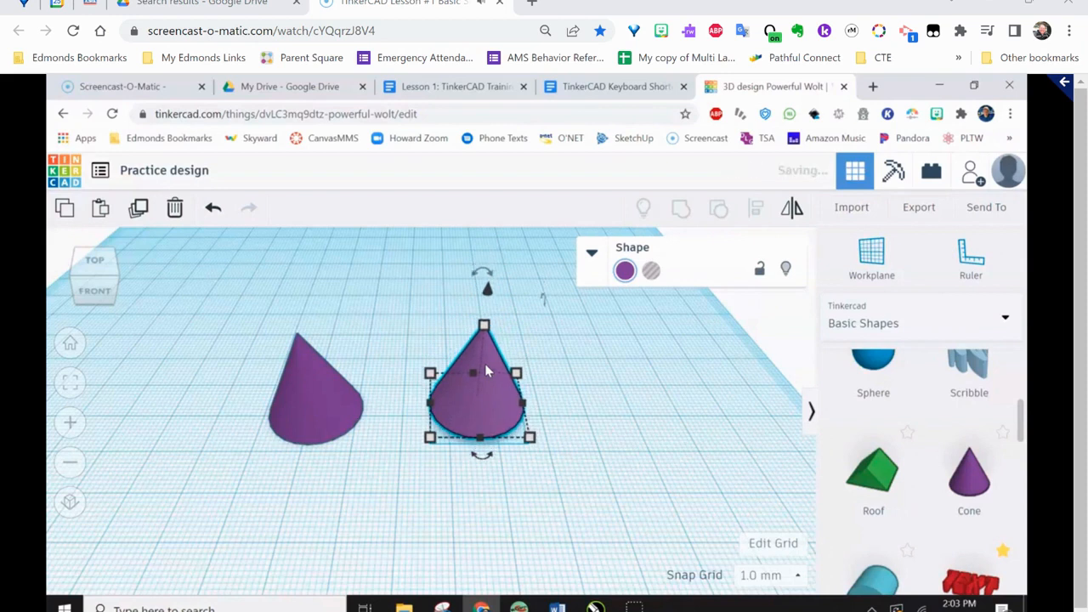
# Move the duplicate cone up and down in grid steps, leaving it slightly above the workplane
pyautogui.hotkey('ctrl', 'Up')
pyautogui.hotkey('ctrl', 'Up')
pyautogui.hotkey('ctrl', 'Up')
pyautogui.hotkey('ctrl', 'Up')
pyautogui.hotkey('ctrl', 'Up')
pyautogui.hotkey('ctrl', 'Up')
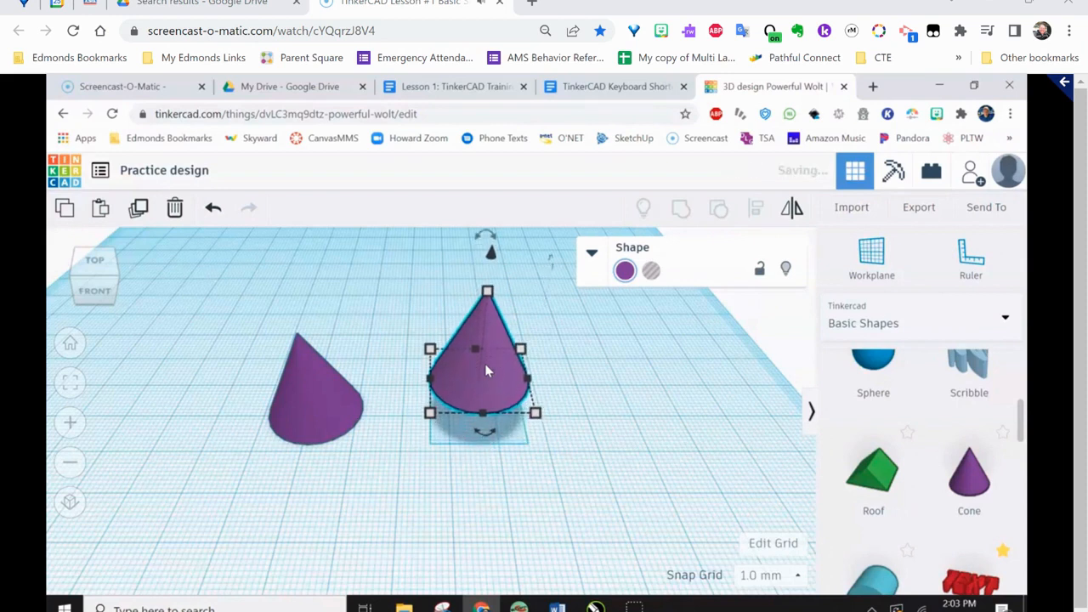
pyautogui.hotkey('ctrl', 'Down')
pyautogui.hotkey('ctrl', 'Down')
pyautogui.hotkey('ctrl', 'Down')
pyautogui.hotkey('ctrl', 'Up')
pyautogui.hotkey('ctrl', 'Up')
pyautogui.hotkey('ctrl', 'Up')
pyautogui.hotkey('ctrl', 'Up')
pyautogui.hotkey('ctrl', 'Up')
pyautogui.hotkey('ctrl', 'Down')
pyautogui.hotkey('ctrl', 'Down')
pyautogui.hotkey('ctrl', 'Down')
pyautogui.hotkey('ctrl', 'Down')
pyautogui.hotkey('ctrl', 'Down')
pyautogui.hotkey('ctrl', 'Down')
pyautogui.hotkey('ctrl', 'Down')
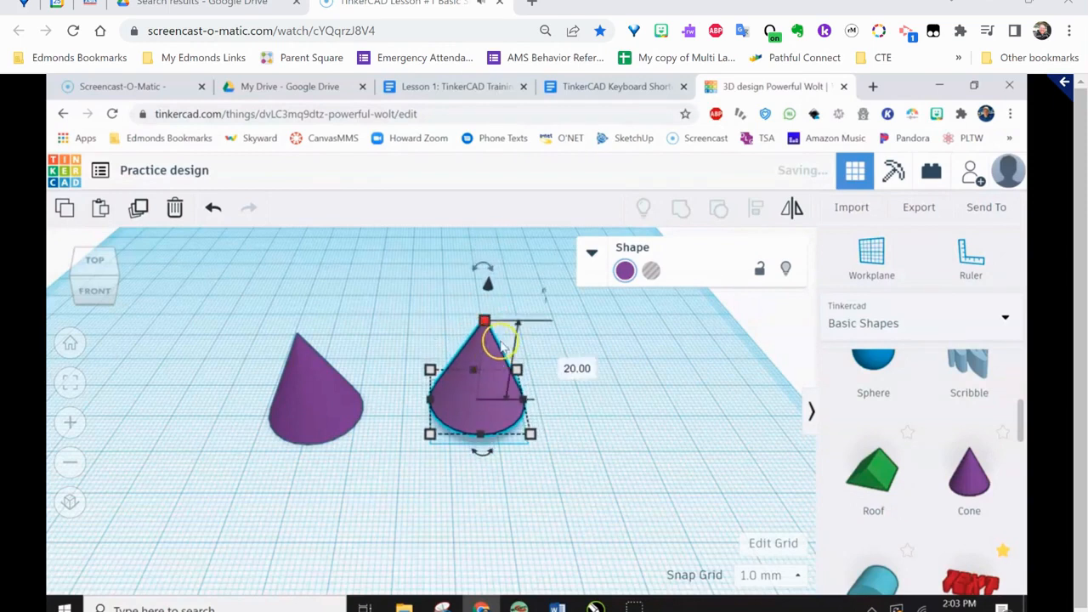
# Fit the view to the duplicate cone and raise it freehand by 10 mm with its vertical move handle
pyautogui.click(488, 290)
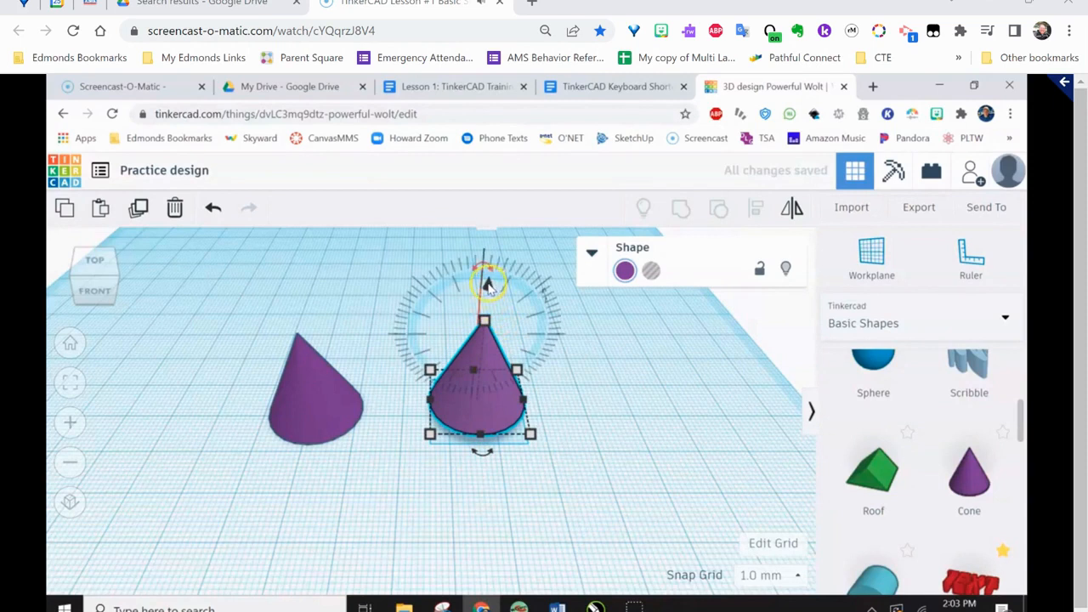
pyautogui.click(632, 449)
pyautogui.click(493, 360)
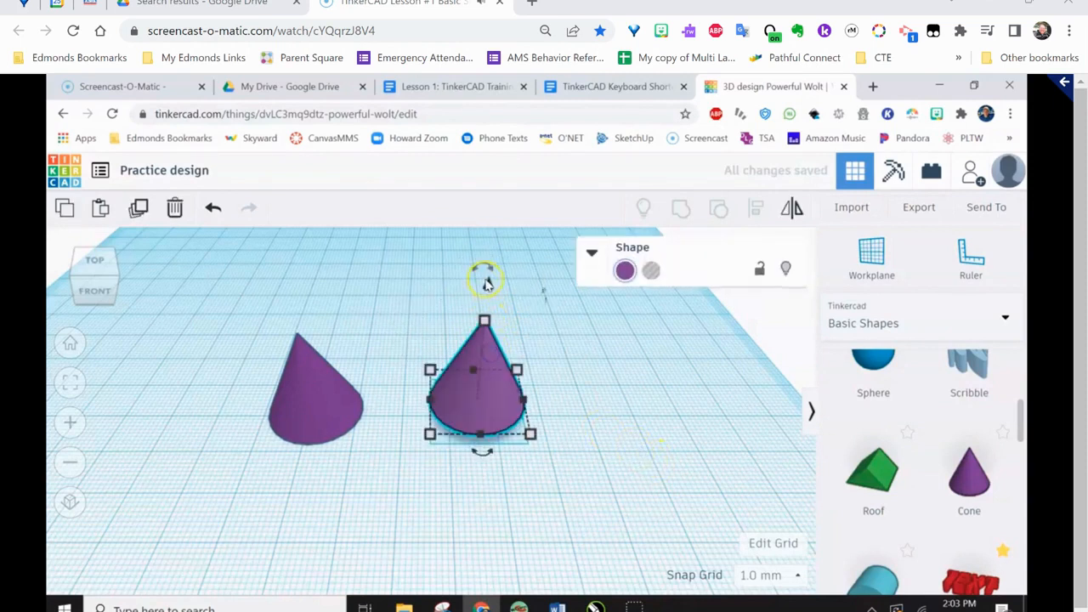
pyautogui.scroll(2, 488, 287)
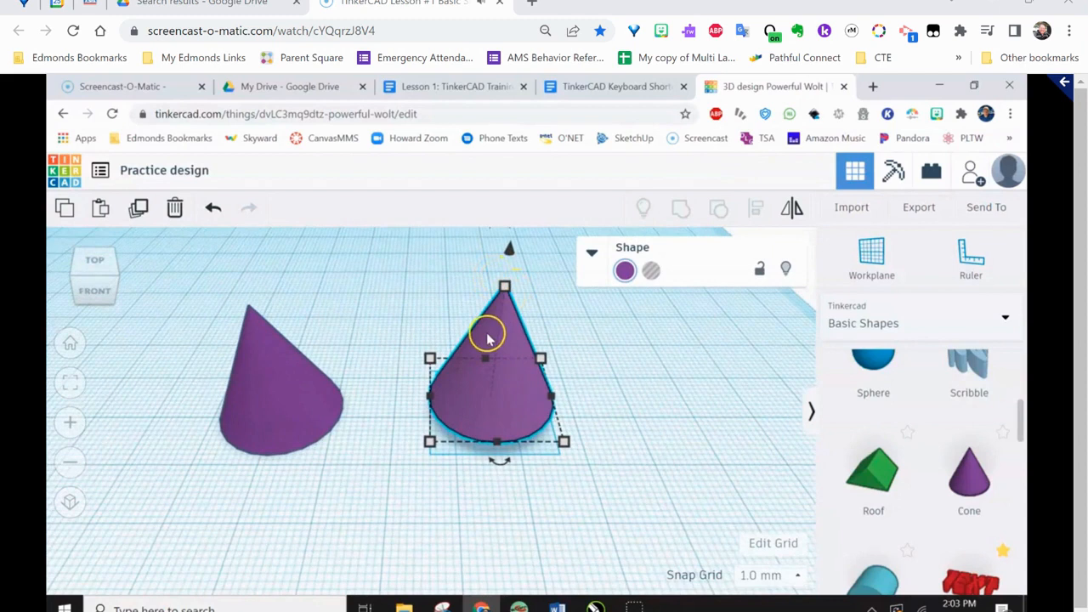
pyautogui.click(70, 382)
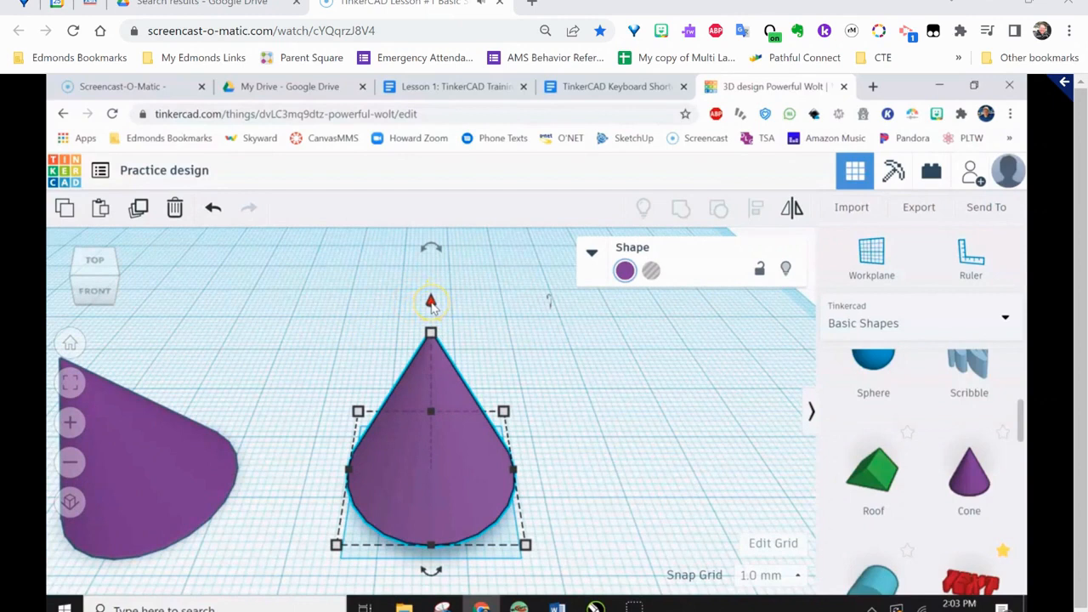
pyautogui.moveTo(431, 304); pyautogui.dragTo(434, 182)
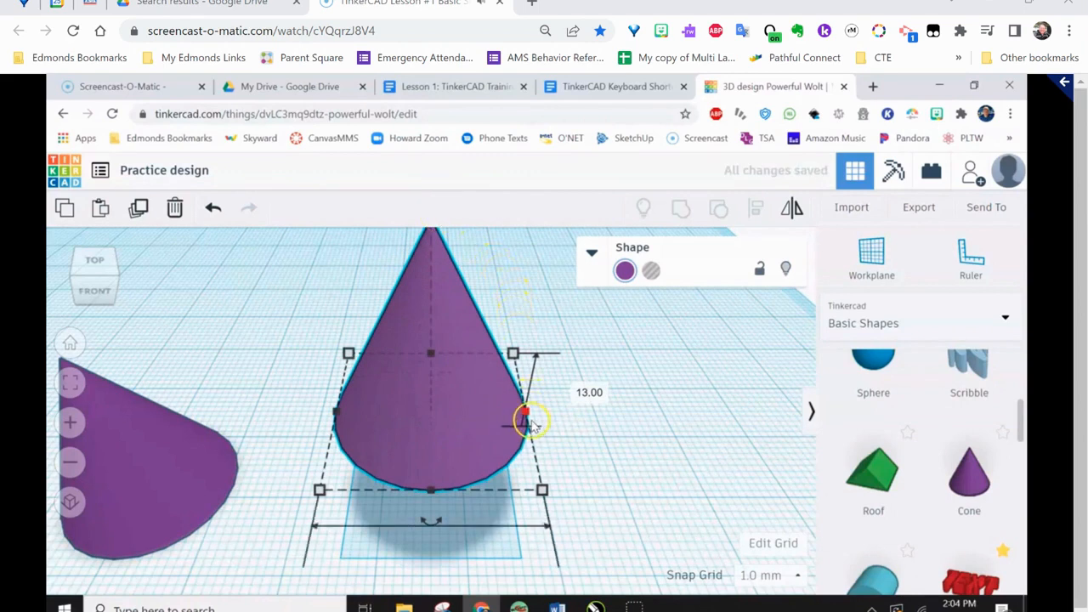
# Return to the home view of the whole workplane and switch to the Lesson 1 TinkerCAD training document
pyautogui.scroll(-3, 553, 421)
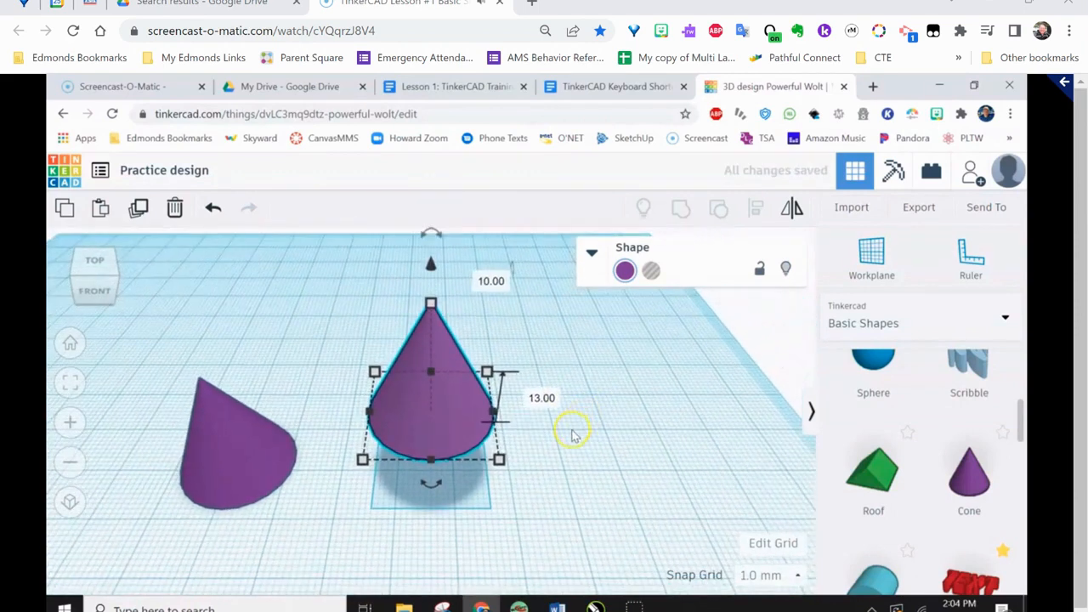
pyautogui.click(71, 344)
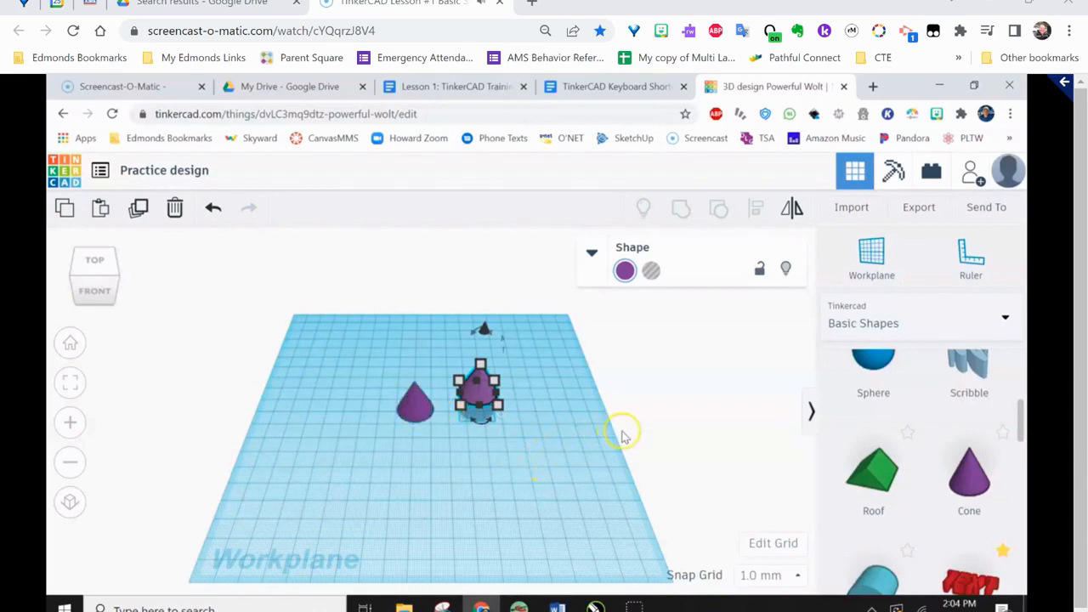
pyautogui.click(433, 89)
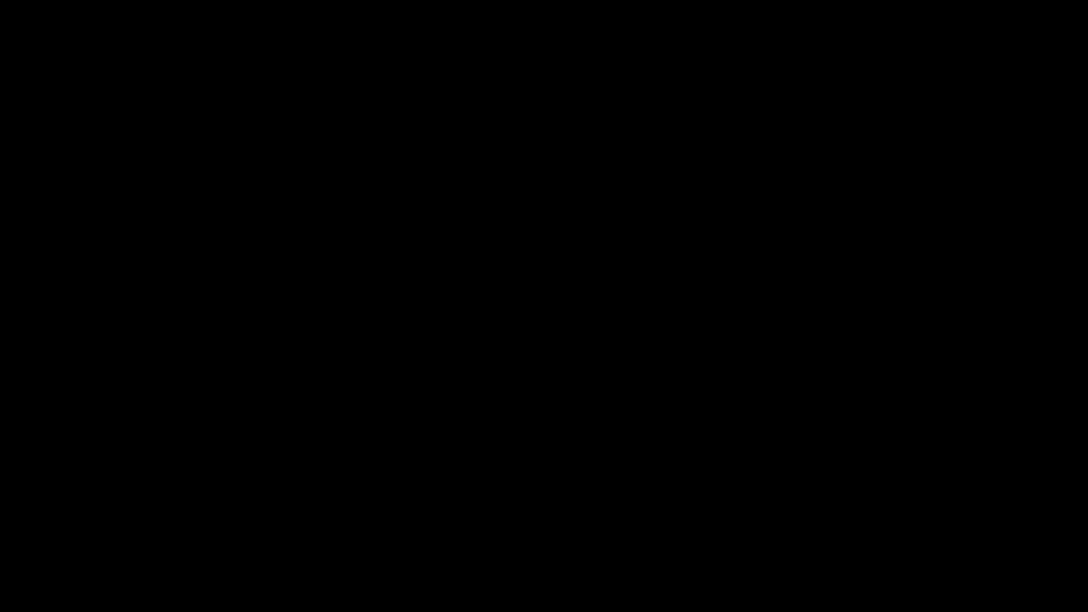